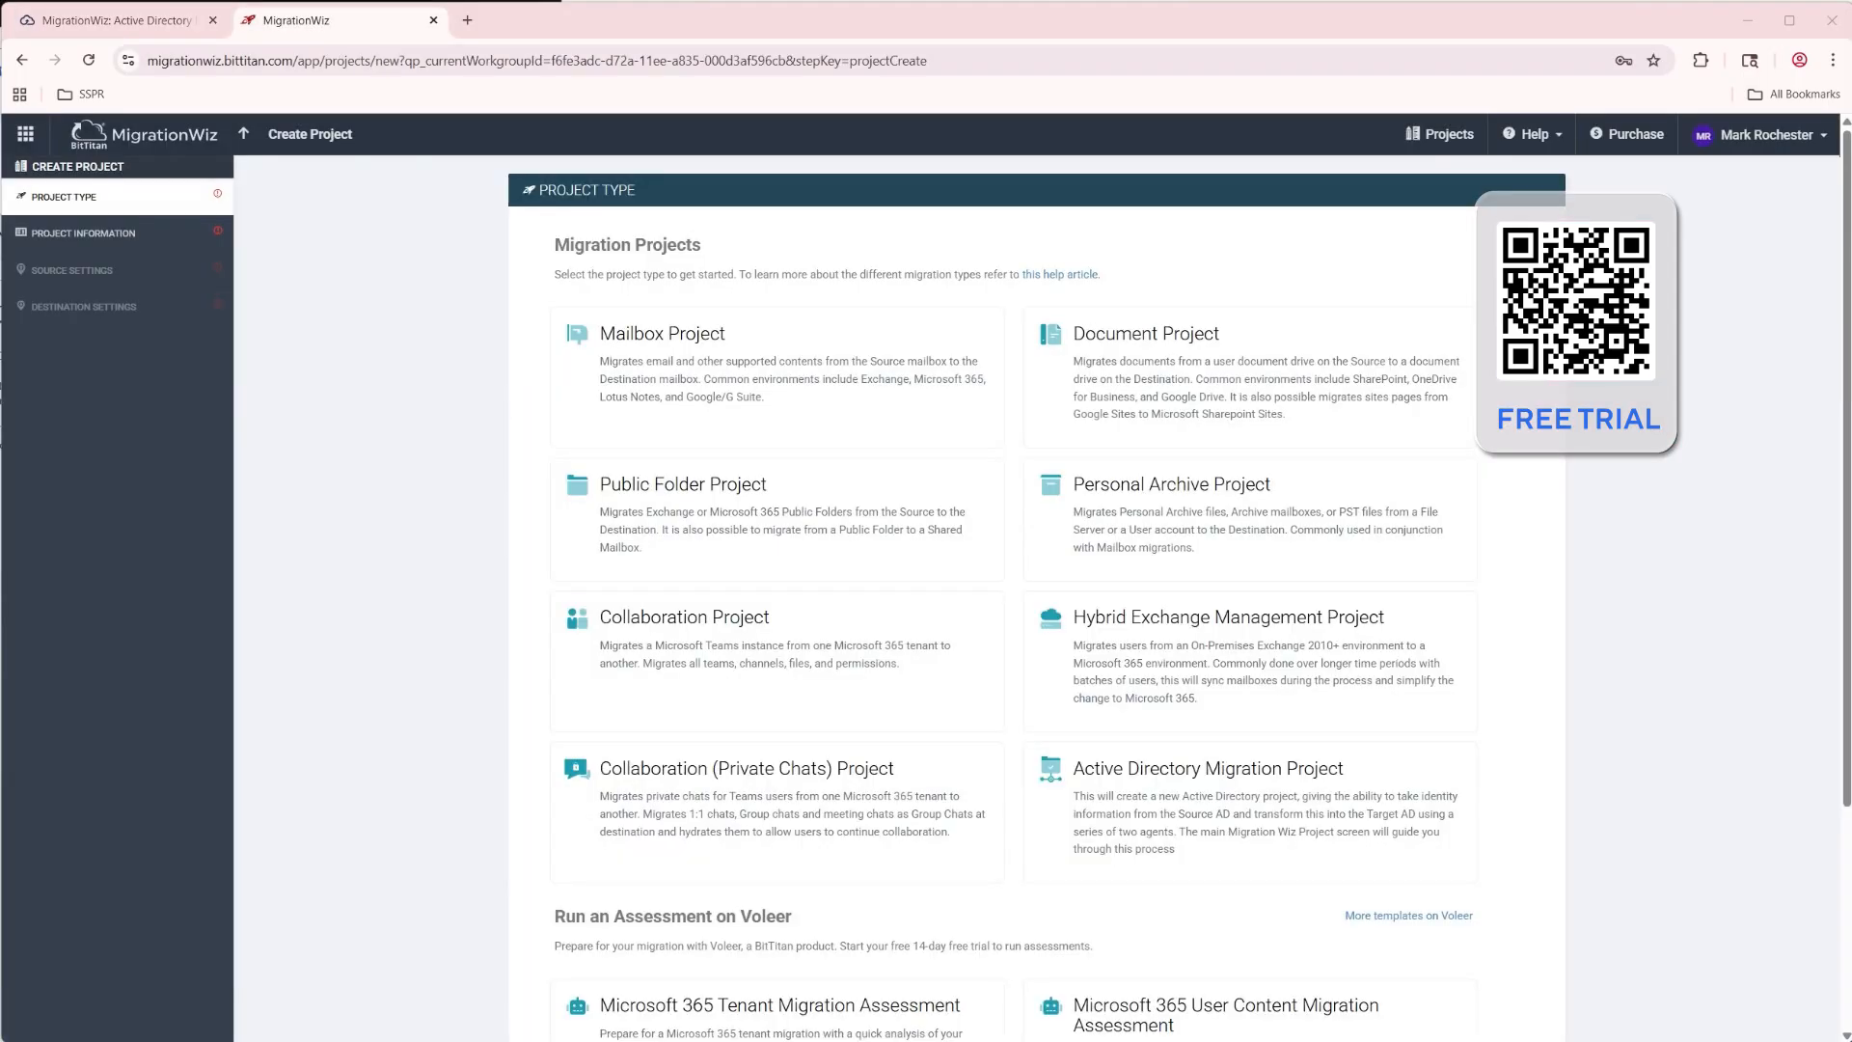
Set up an Active Directory migration project, Cozymouse Entra to AD Project, for customer Cozymouse with Microsoft Entra ID source and Active Directory target agent types
{"action": "left_click", "coordinate": [1170, 810]}
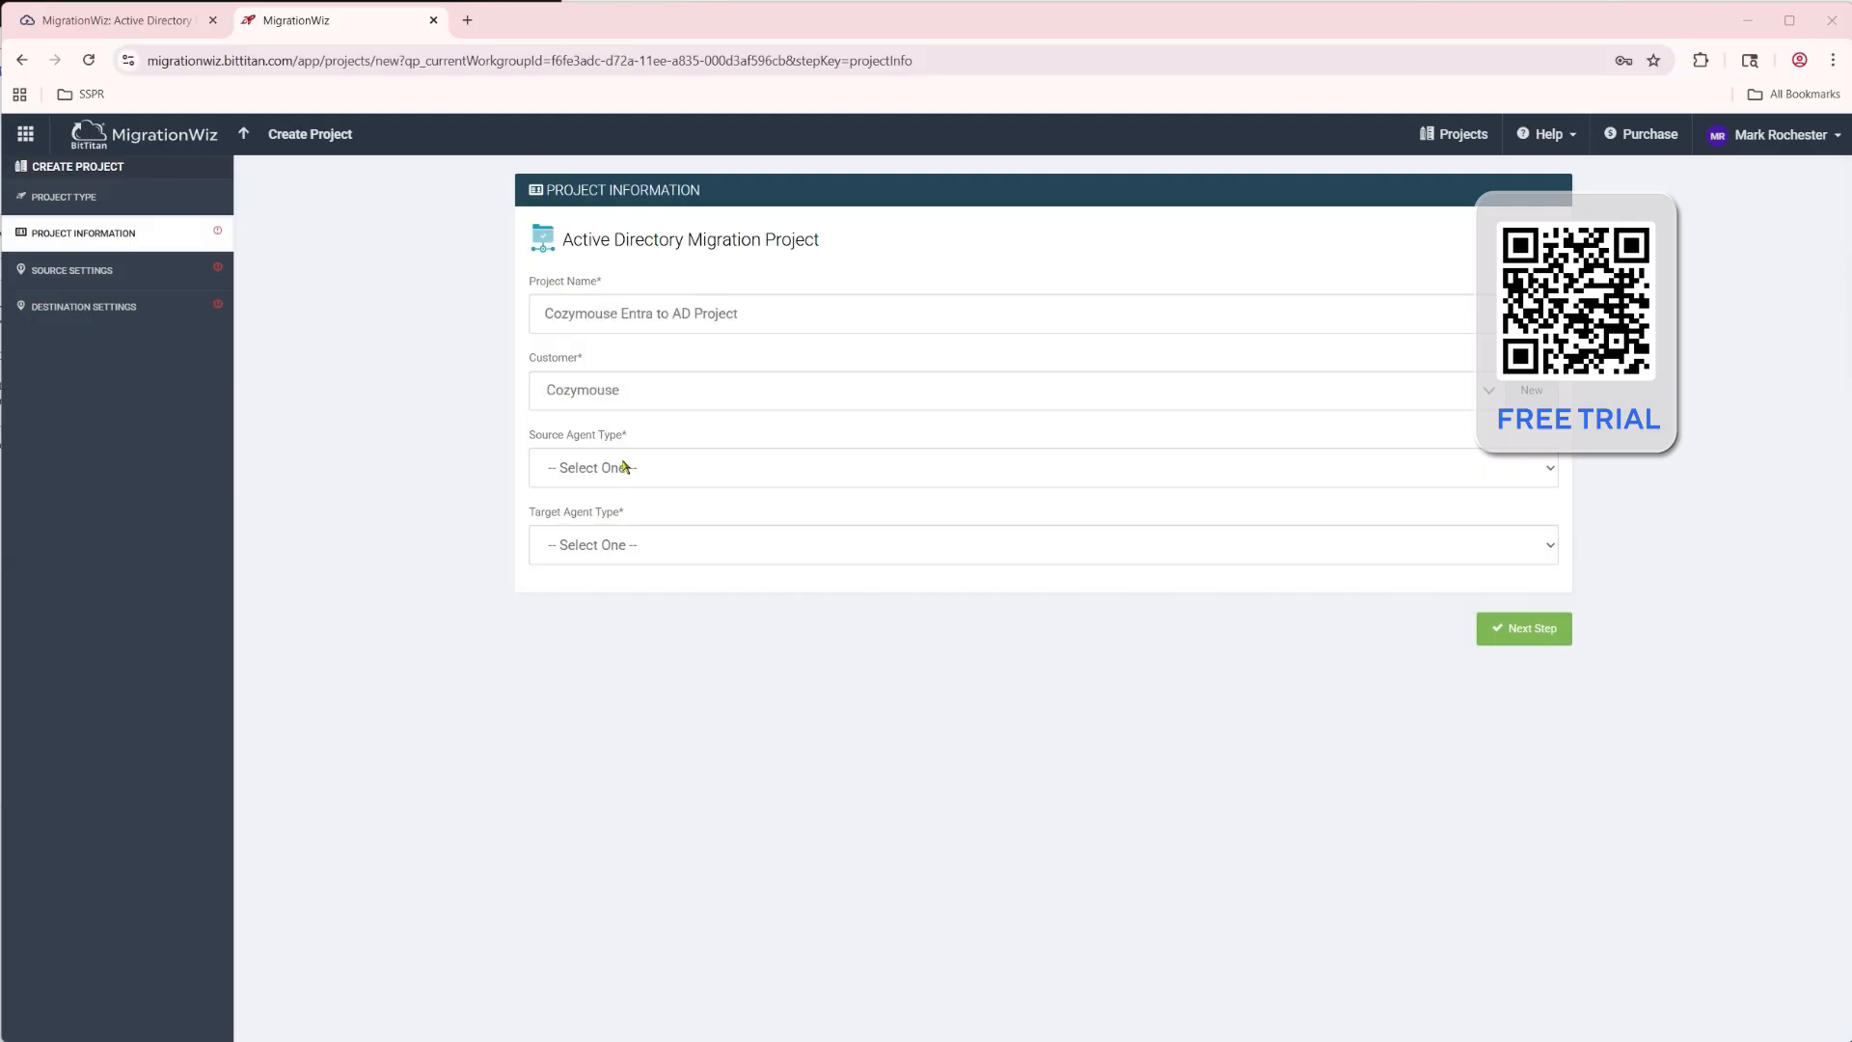
{"action": "left_click", "coordinate": [614, 469]}
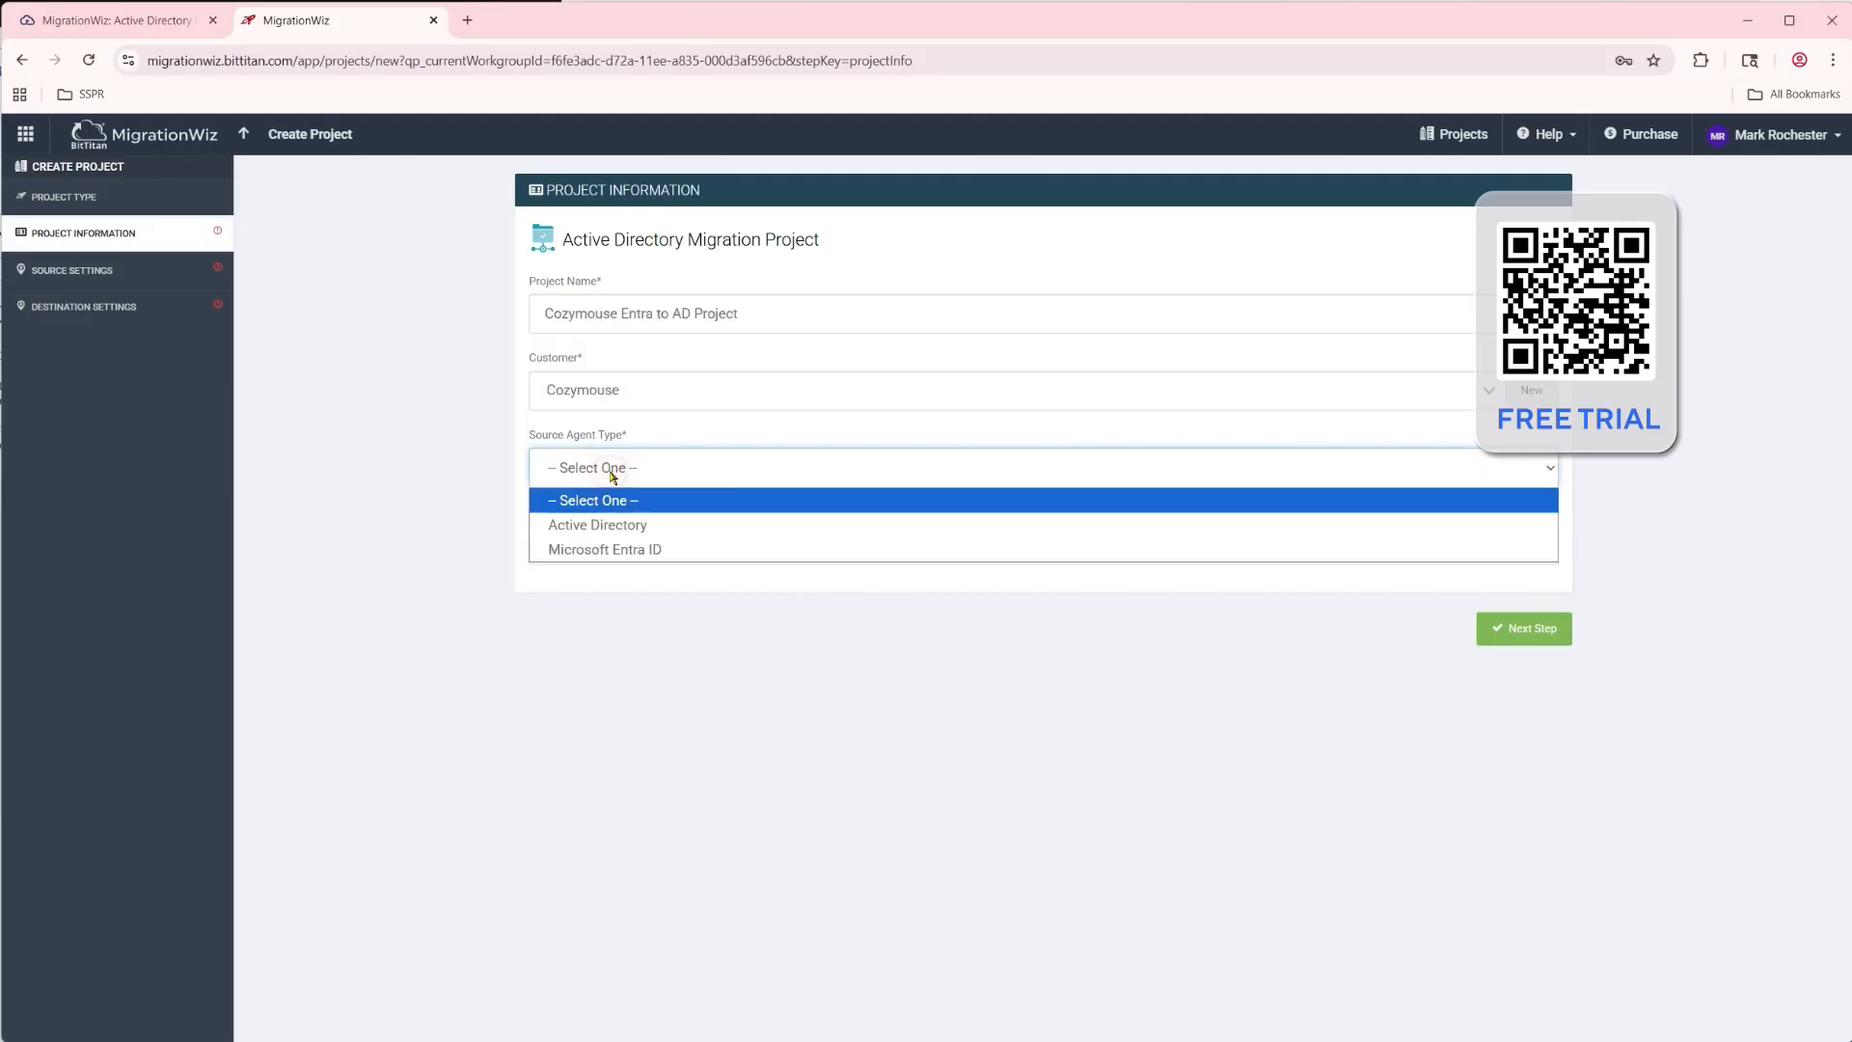
{"action": "left_click", "coordinate": [598, 549]}
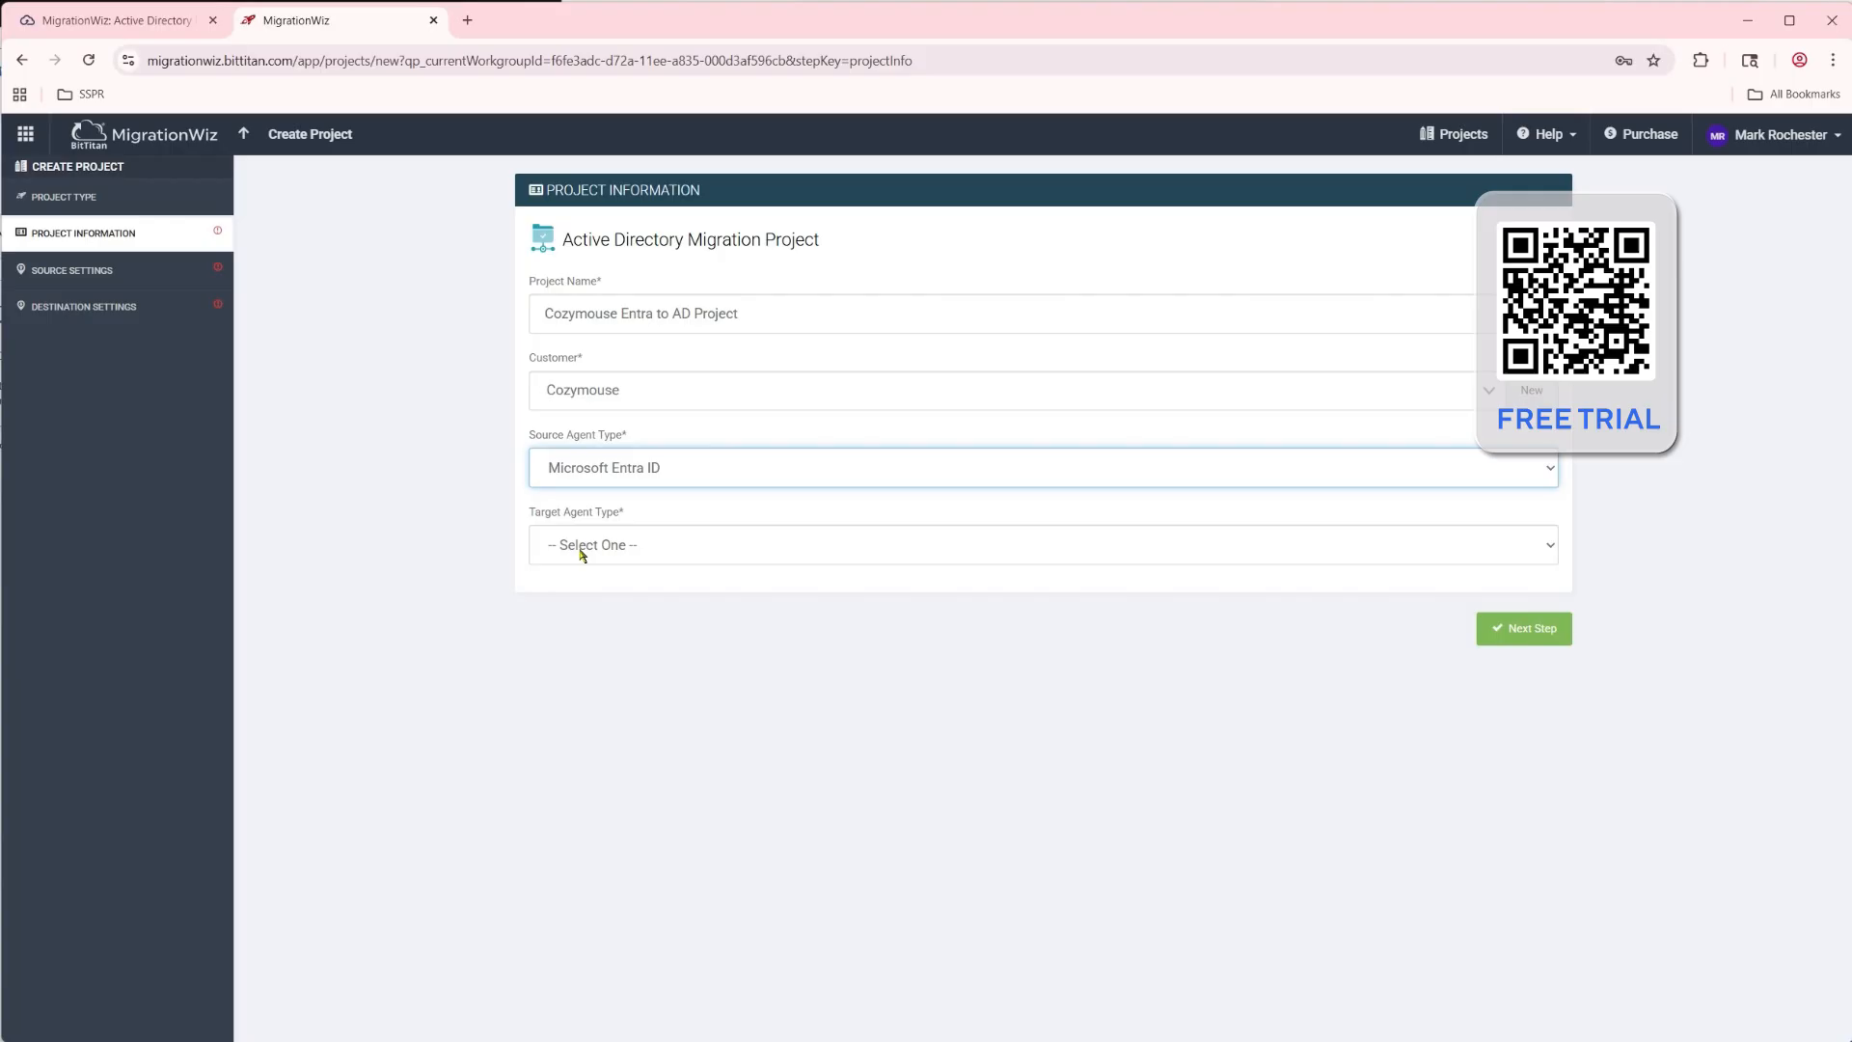
{"action": "left_click", "coordinate": [582, 552]}
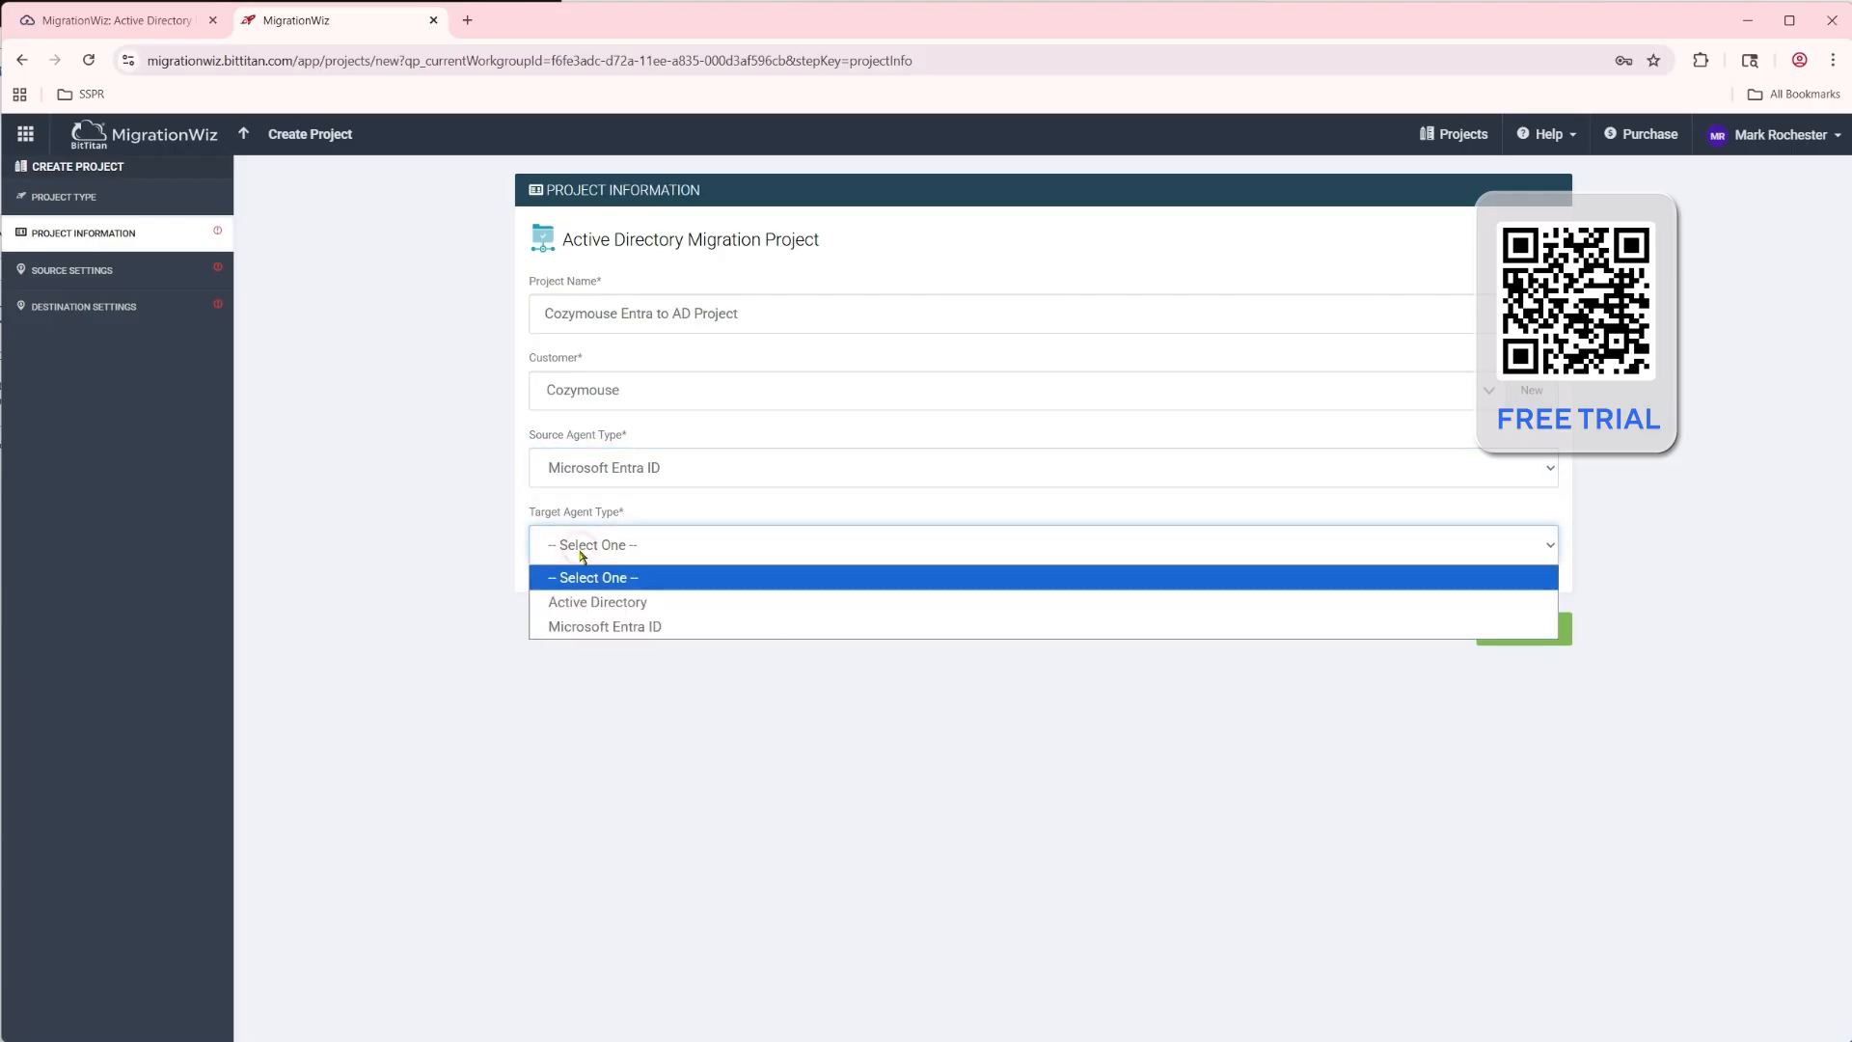
{"action": "left_click", "coordinate": [569, 602]}
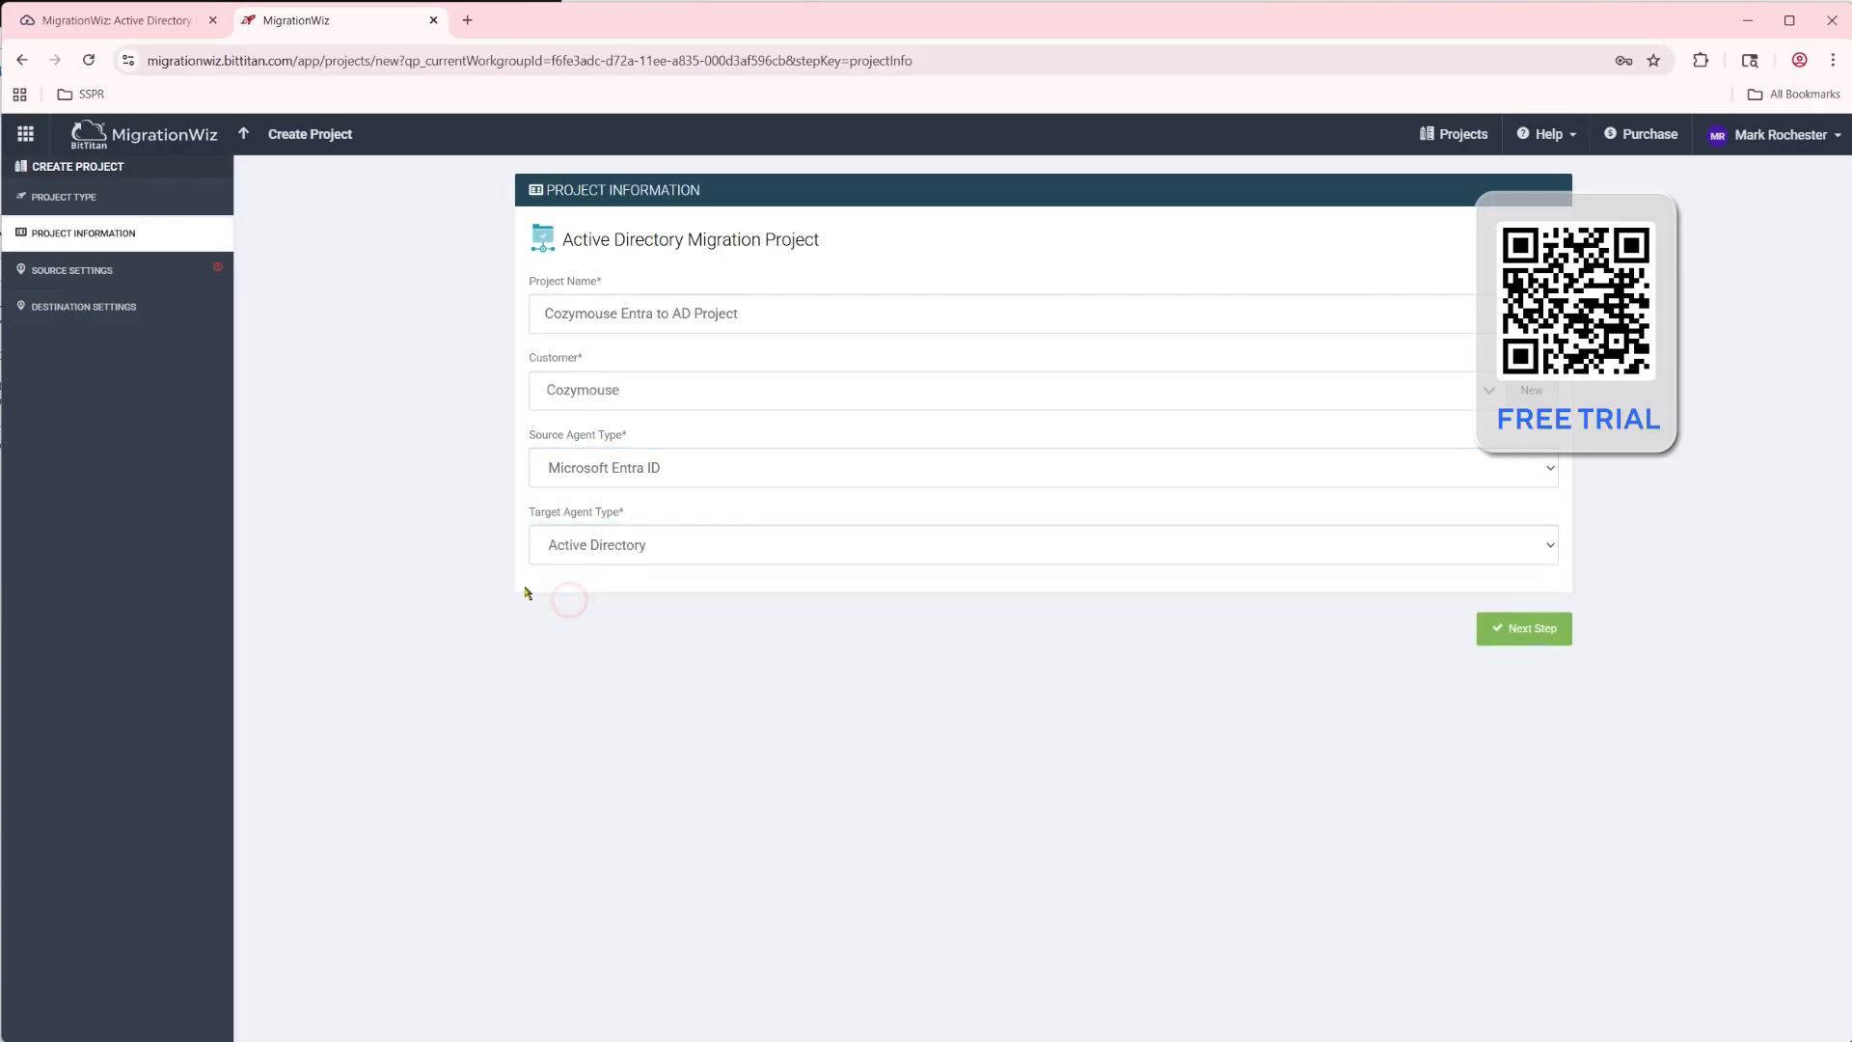
{"action": "left_click", "coordinate": [1520, 632]}
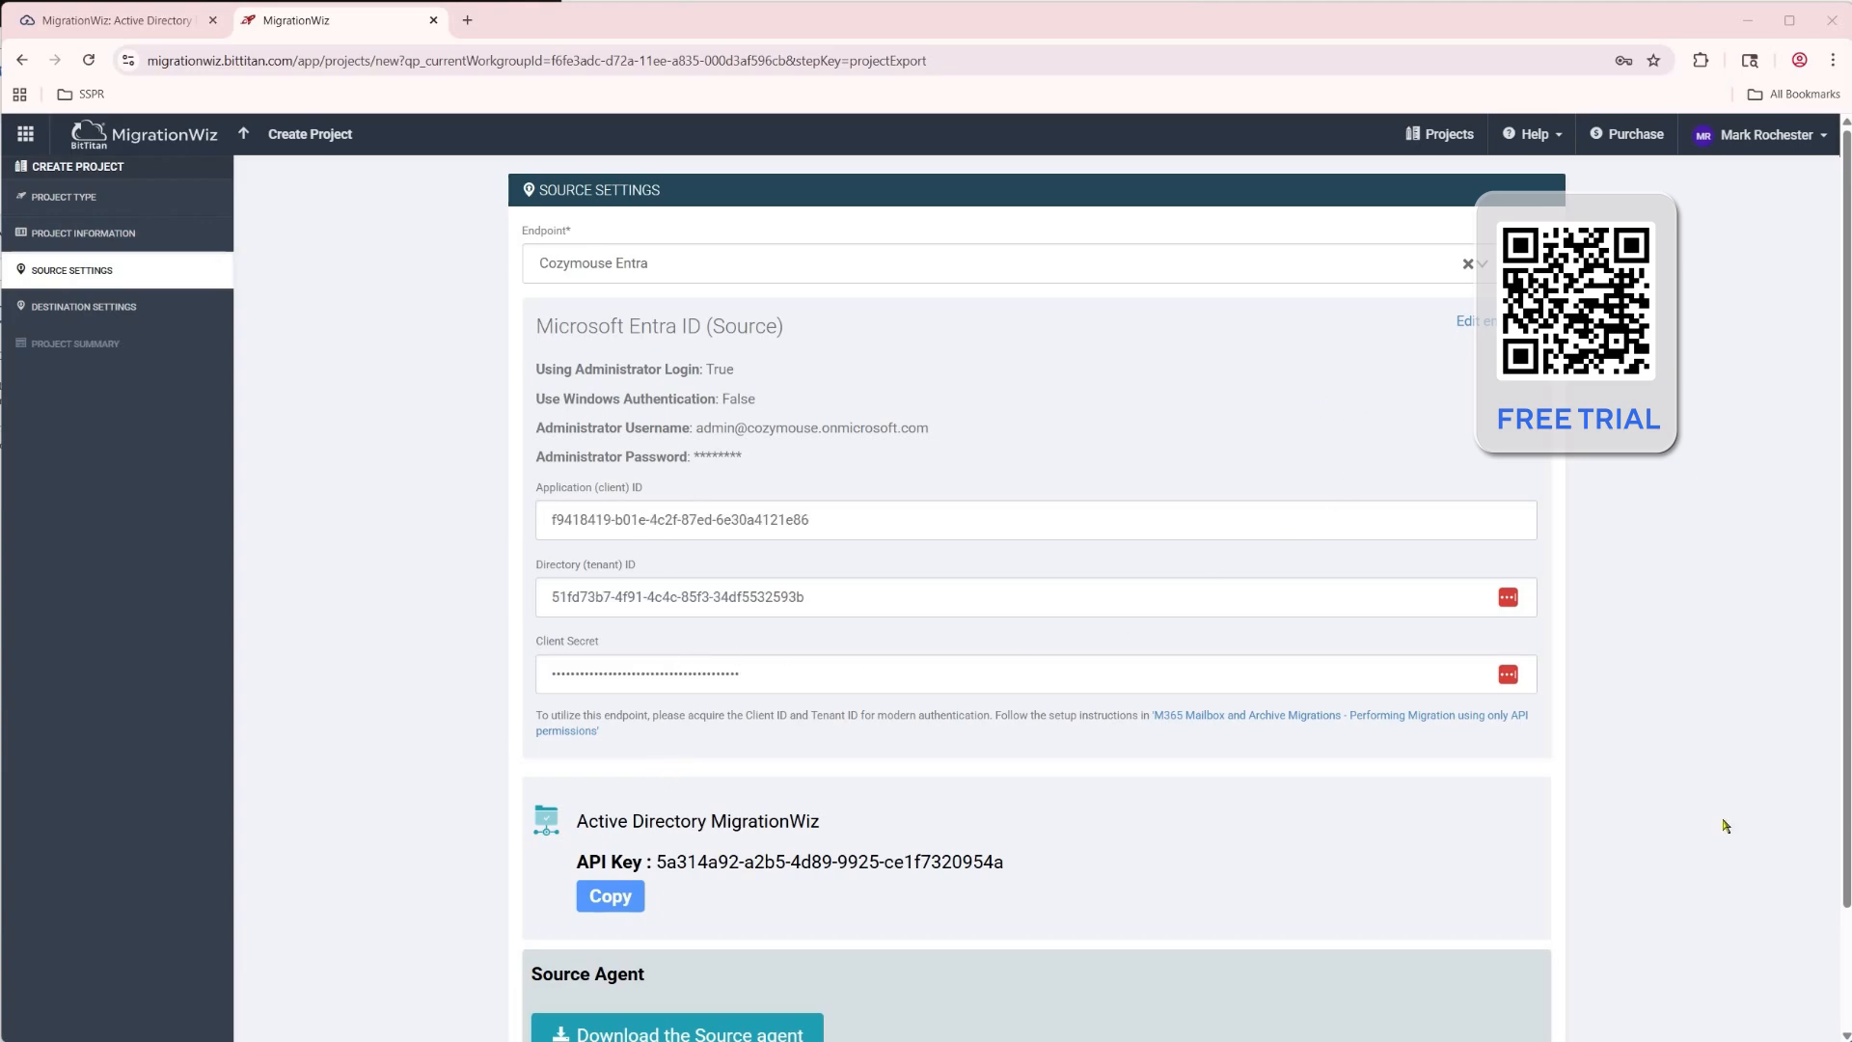
Copy the project's API key from the source settings and continue to the destination settings
{"action": "left_click", "coordinate": [611, 897]}
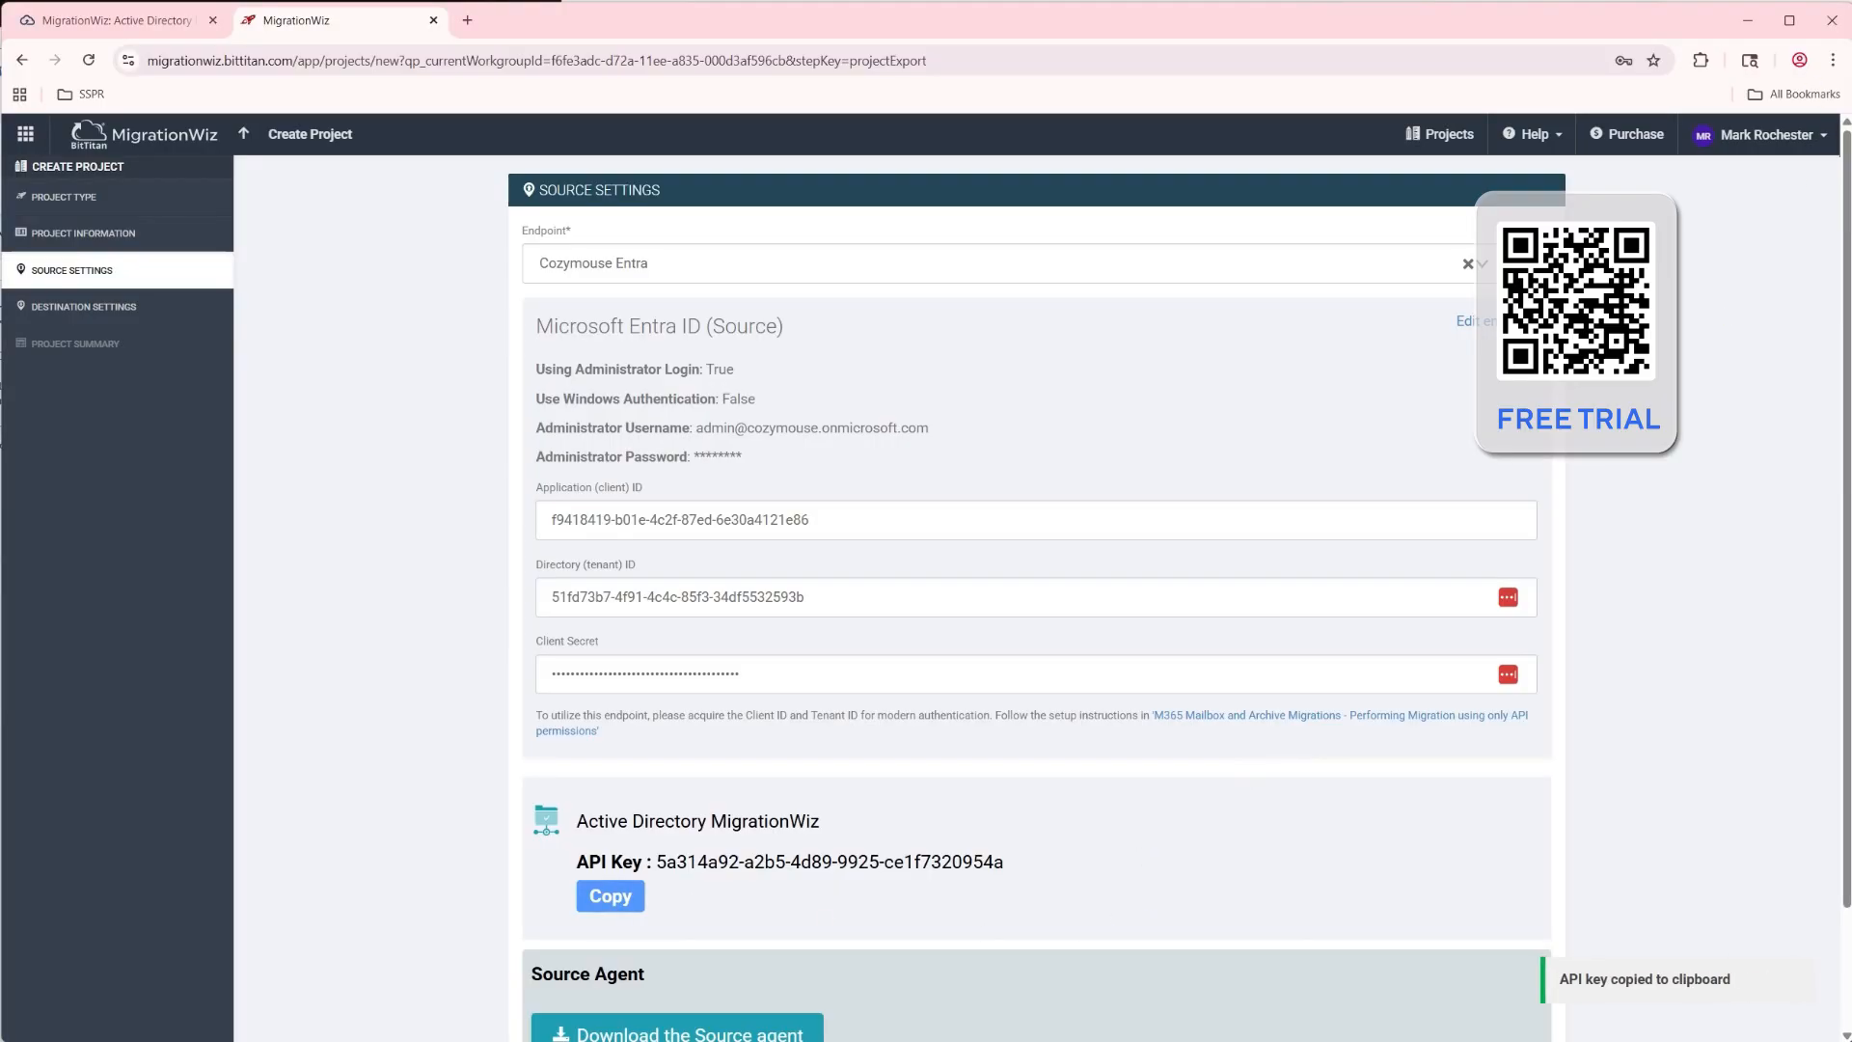
{"action": "scroll", "coordinate": [1554, 564], "scroll_direction": "down", "scroll_amount": 2}
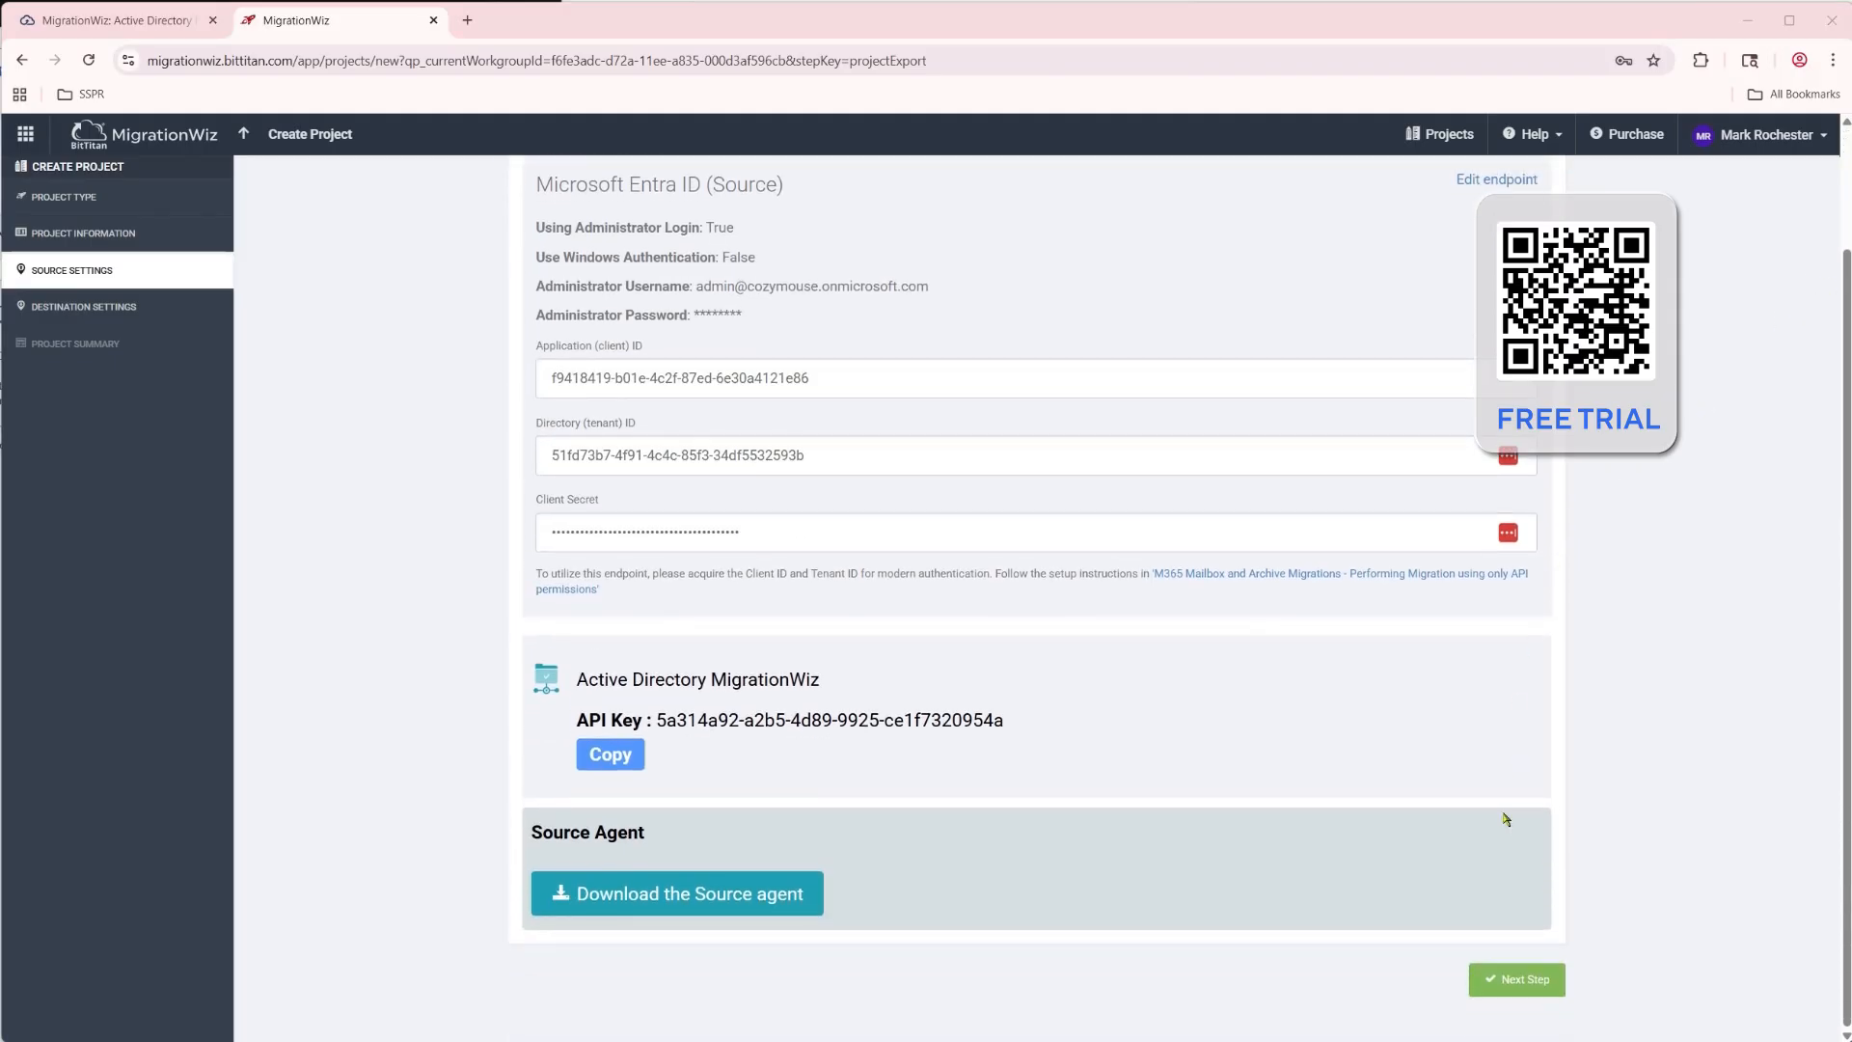
{"action": "left_click", "coordinate": [1525, 979]}
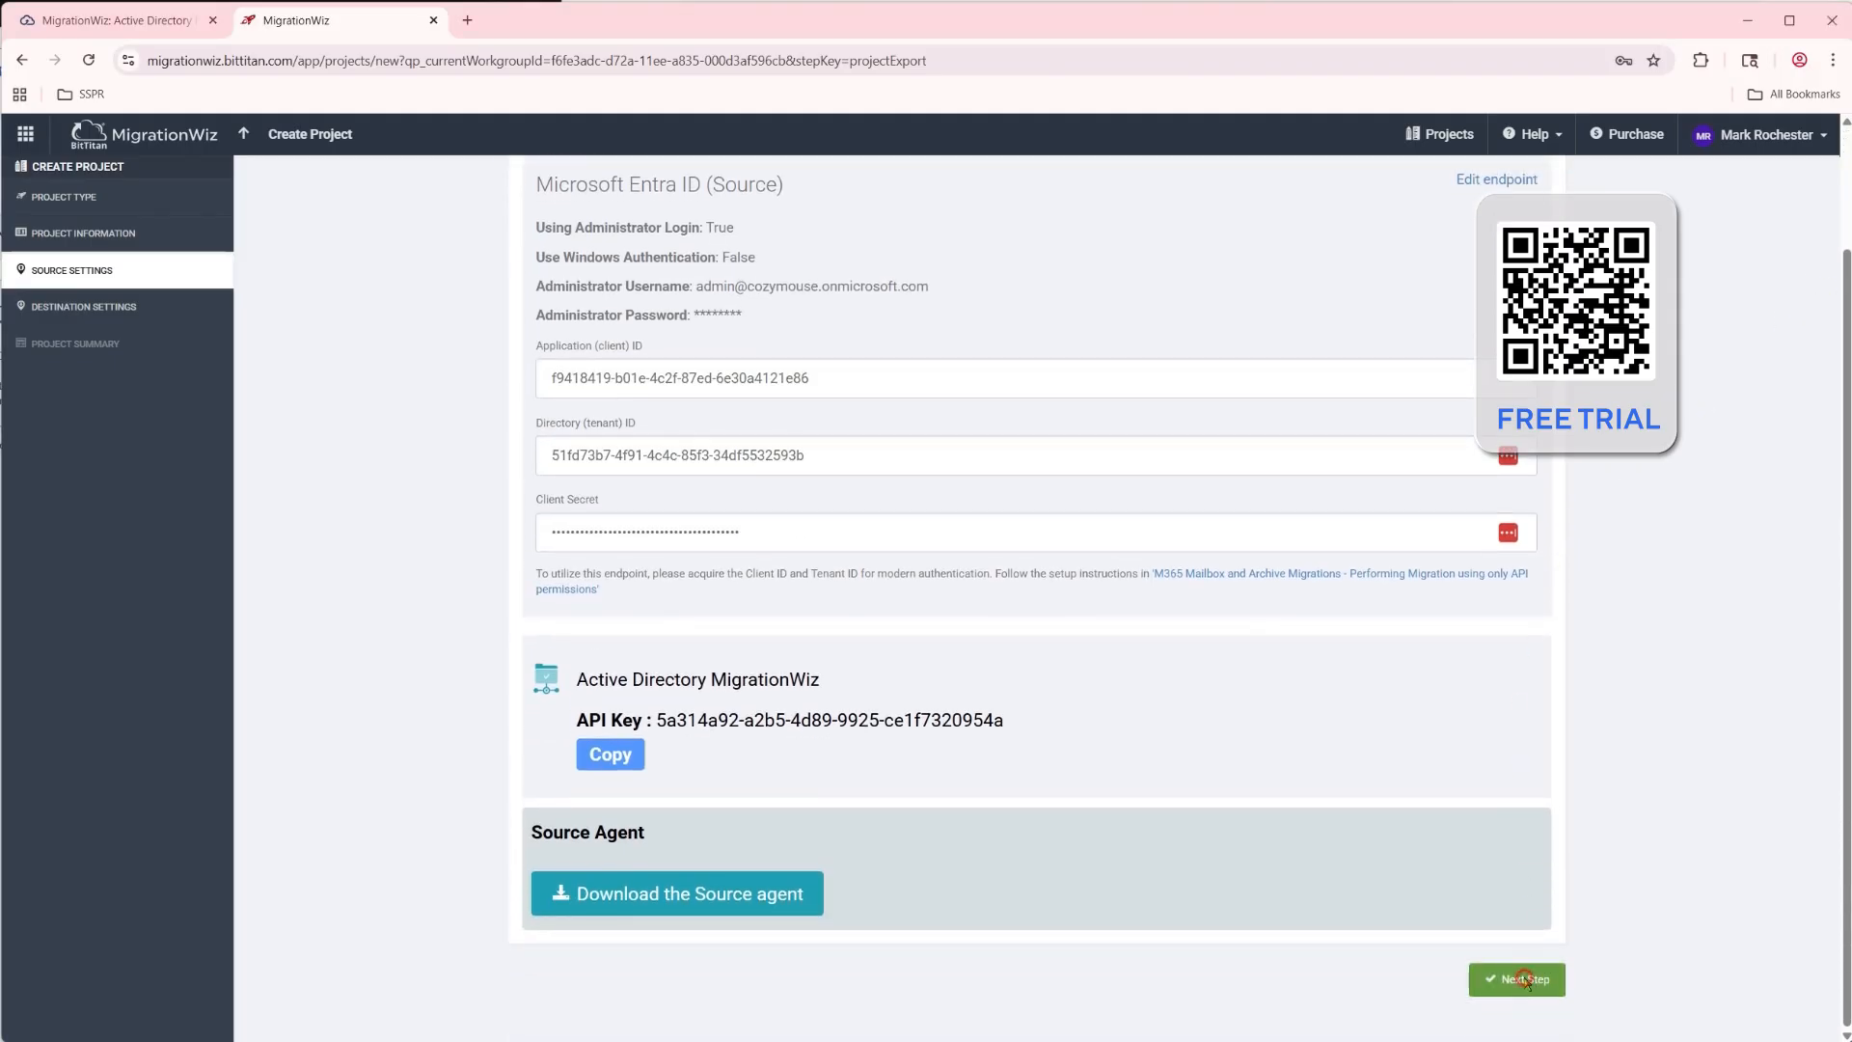
{"action": "left_click", "coordinate": [1682, 279]}
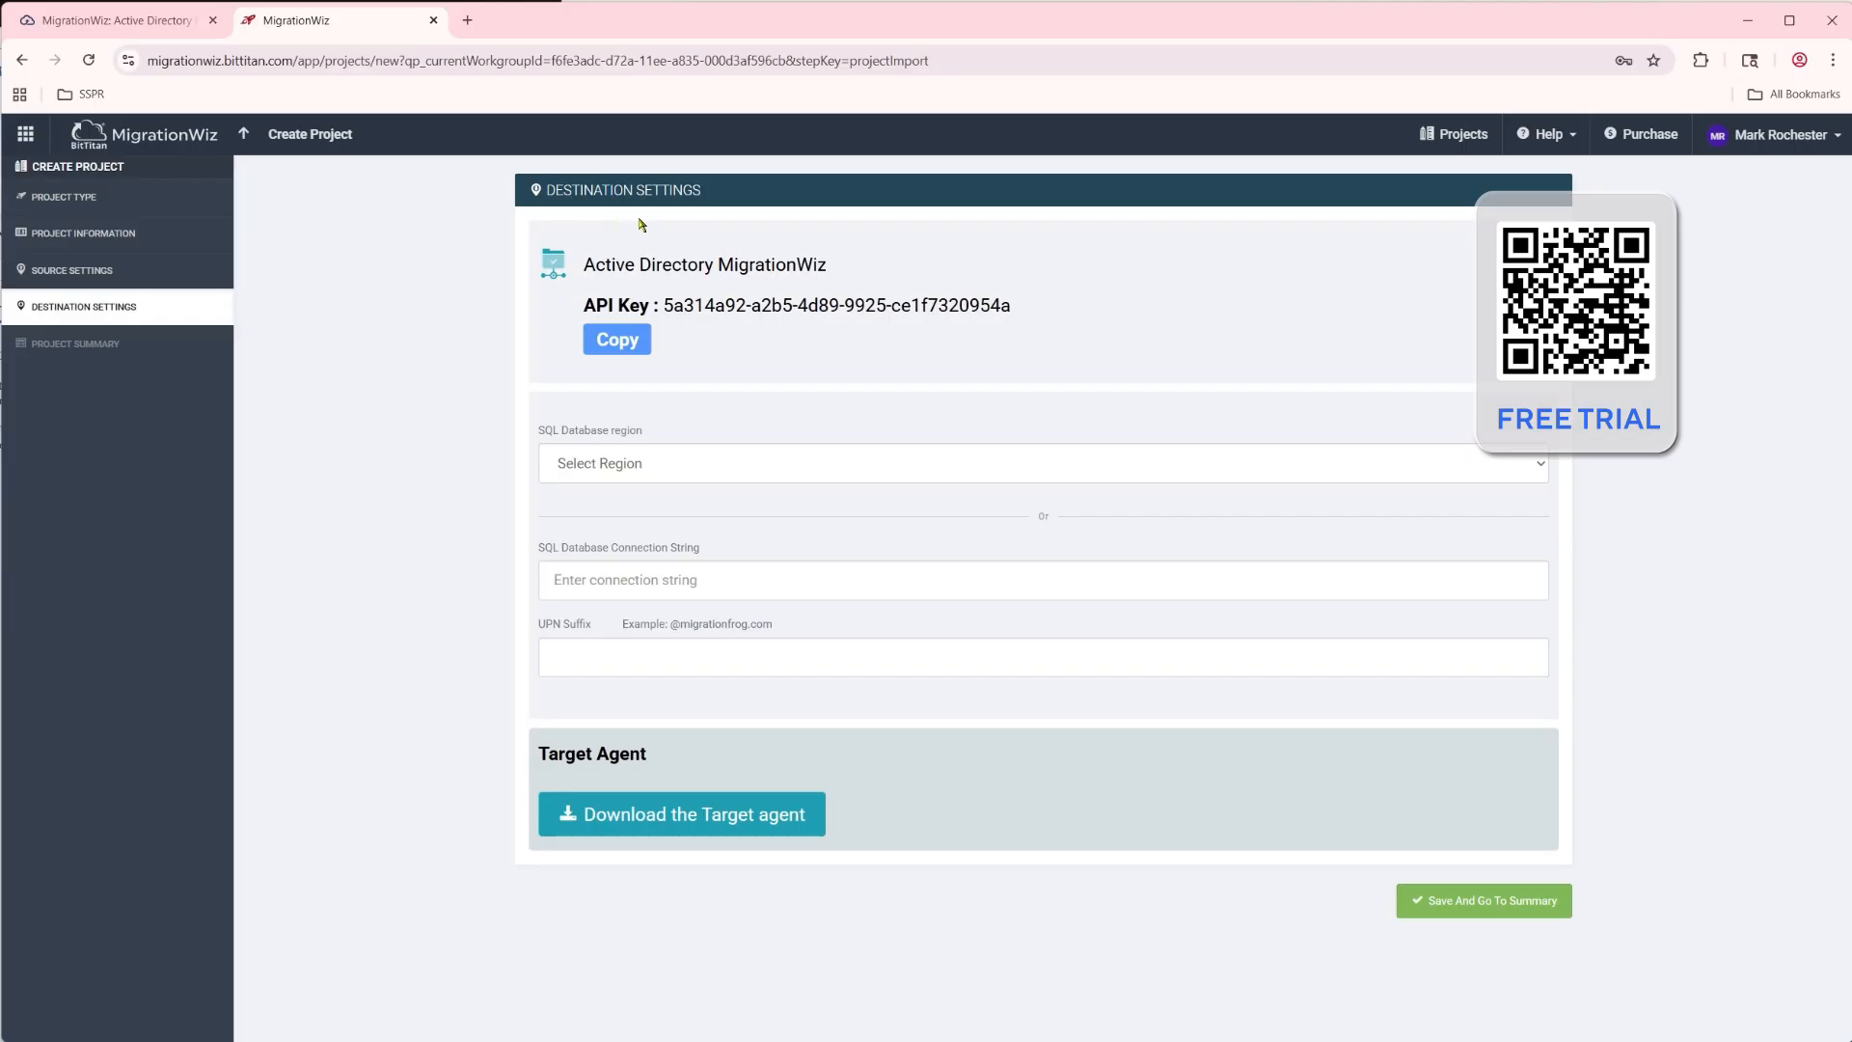
{"action": "left_click", "coordinate": [610, 464]}
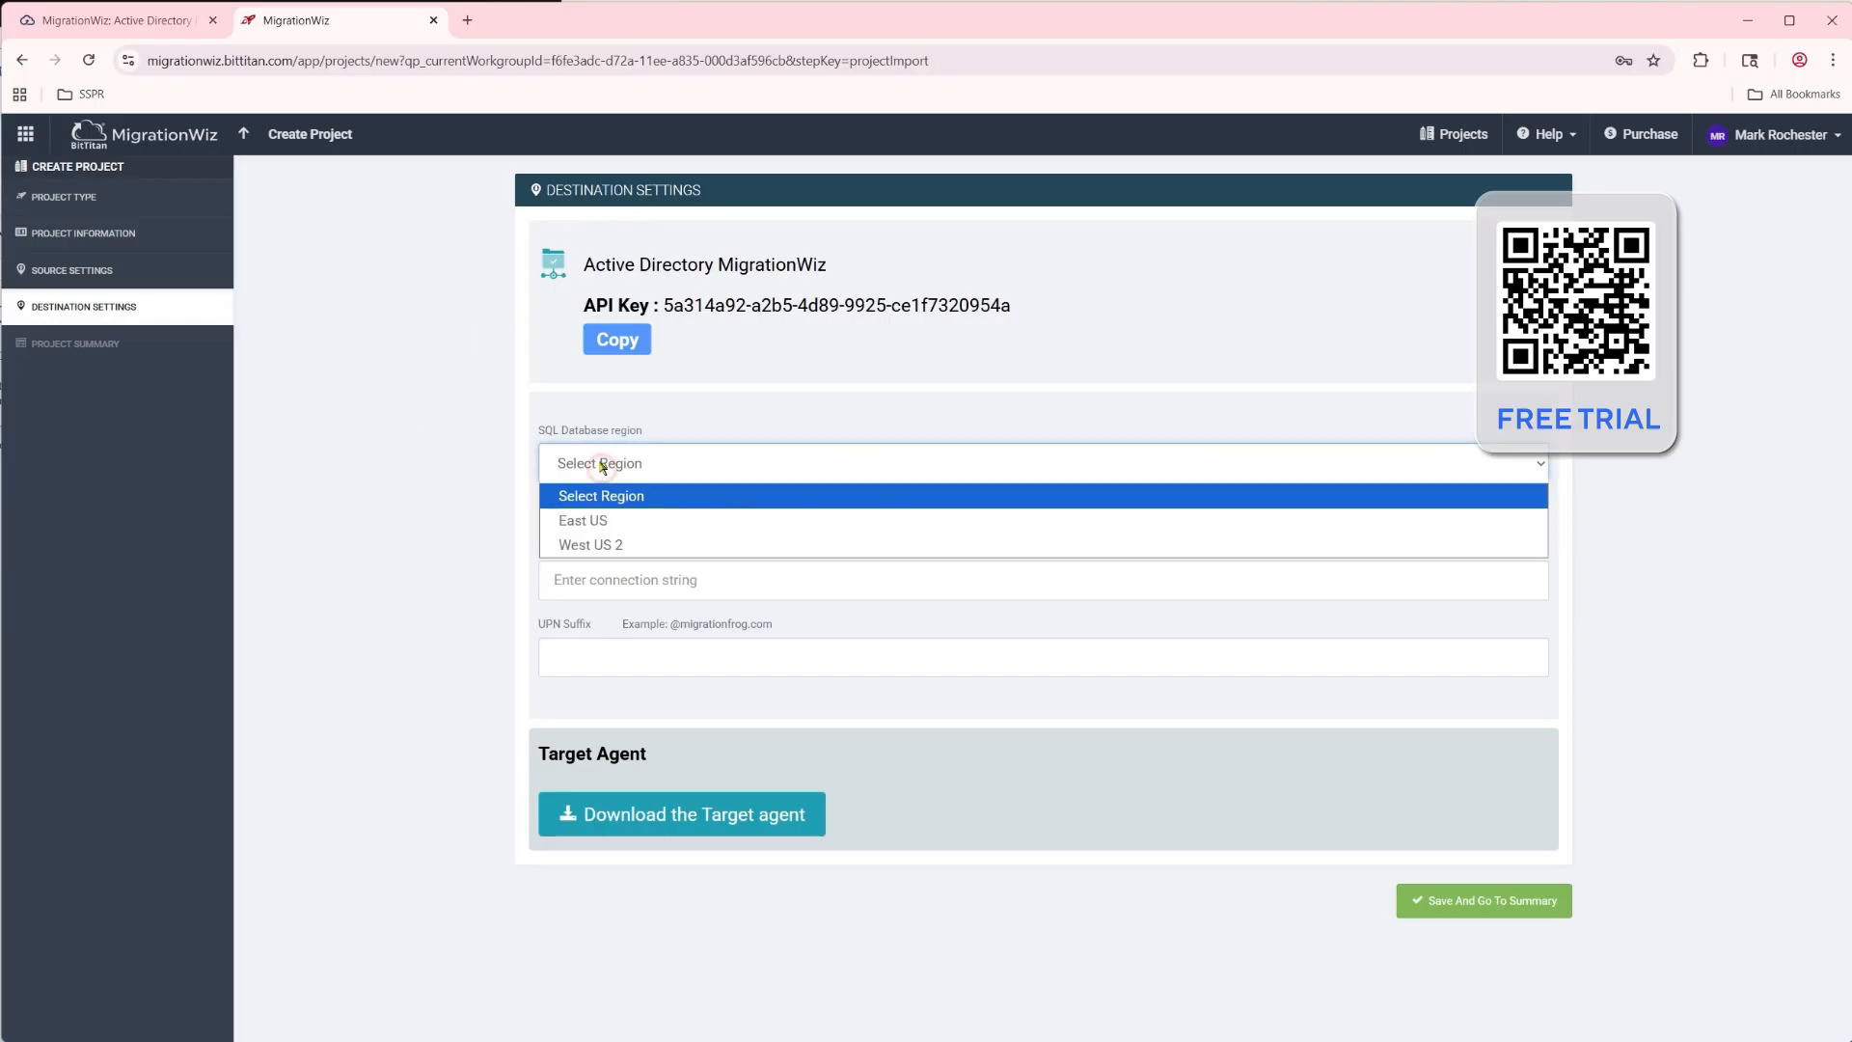
{"action": "left_click", "coordinate": [607, 537]}
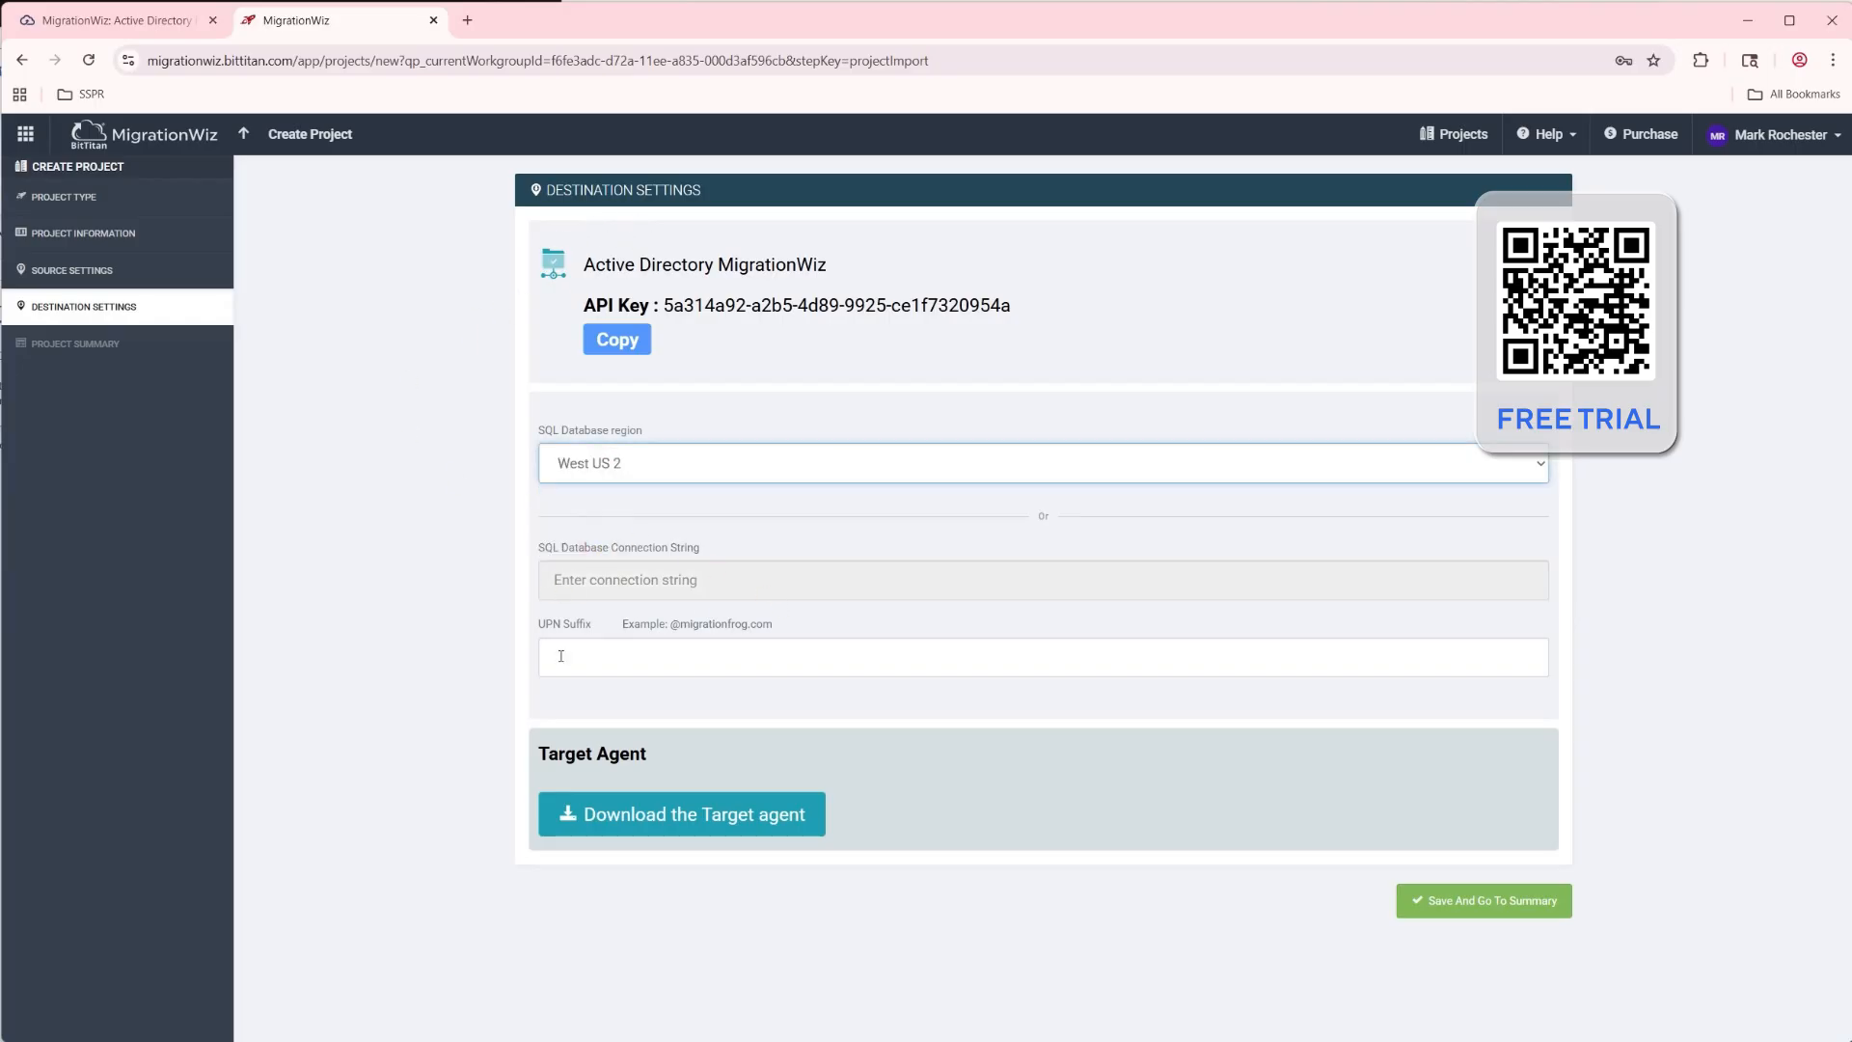
{"action": "left_click", "coordinate": [696, 657]}
{"action": "type", "text": "@mi"}
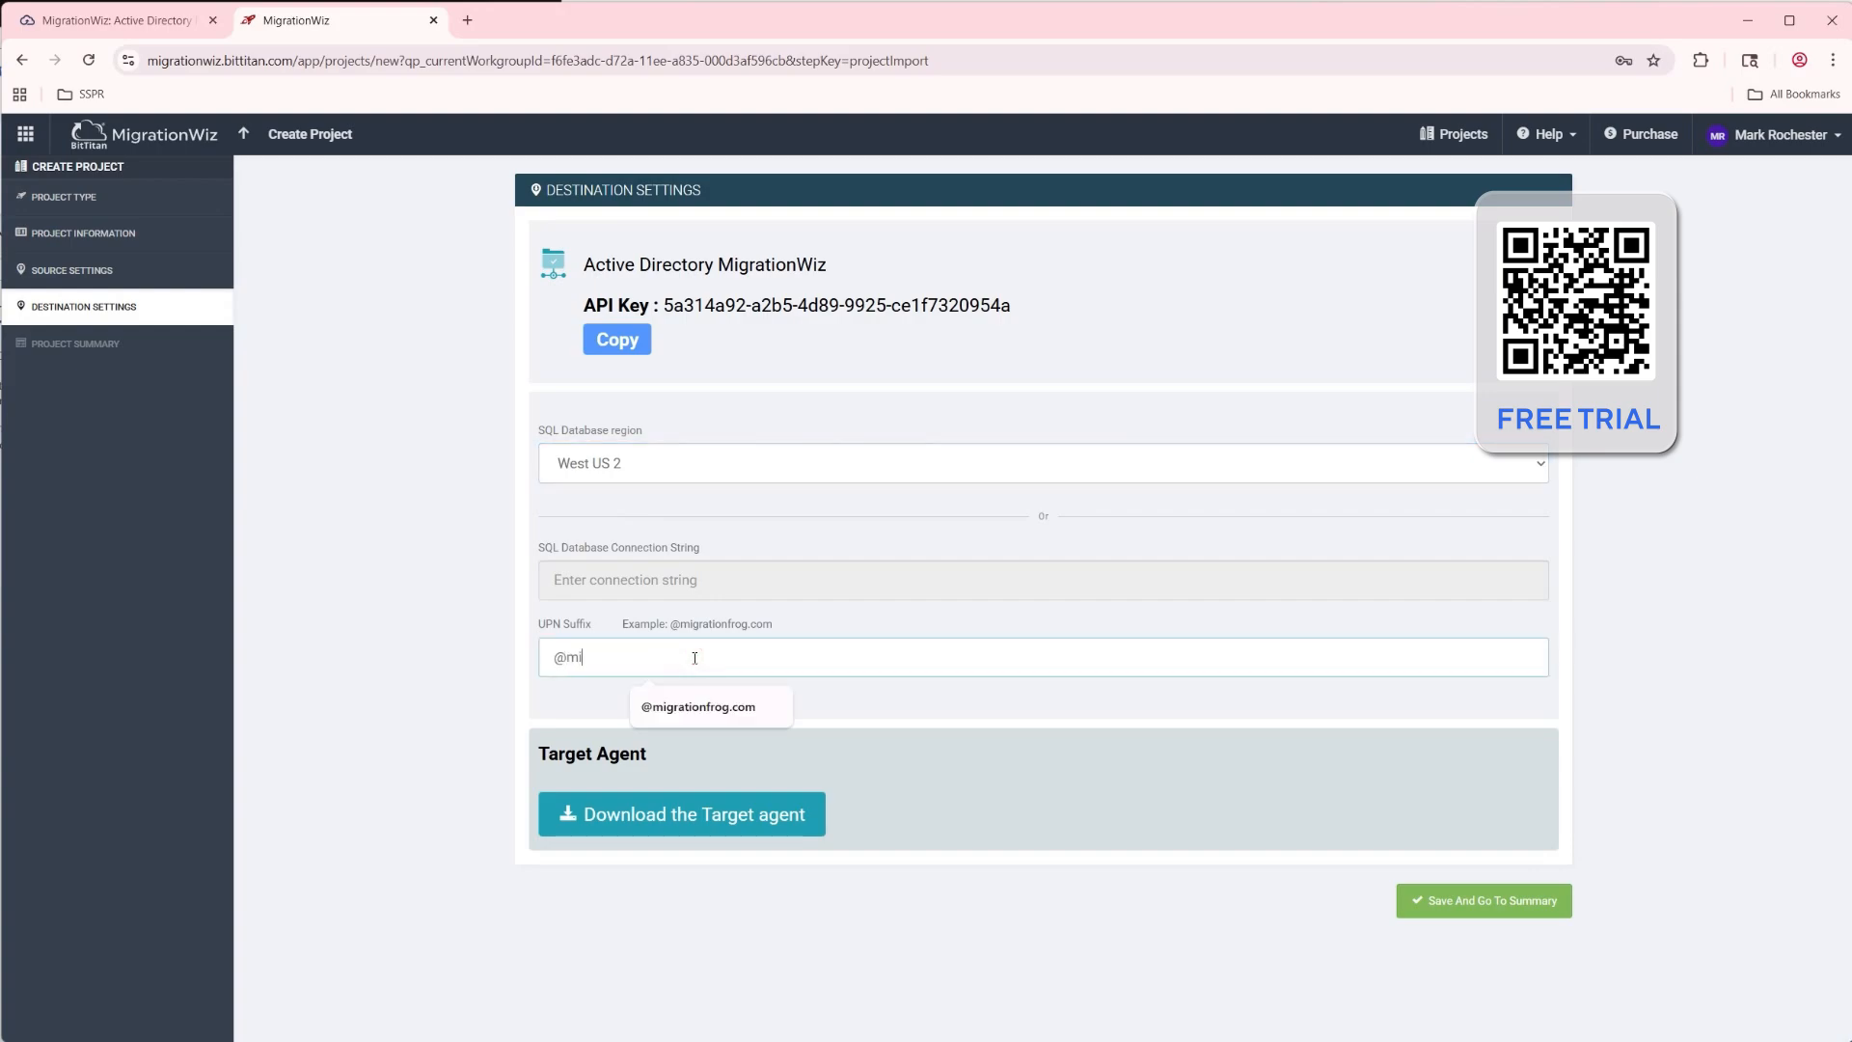
{"action": "type", "text": "grationfrog.com"}
{"action": "left_click", "coordinate": [1463, 901]}
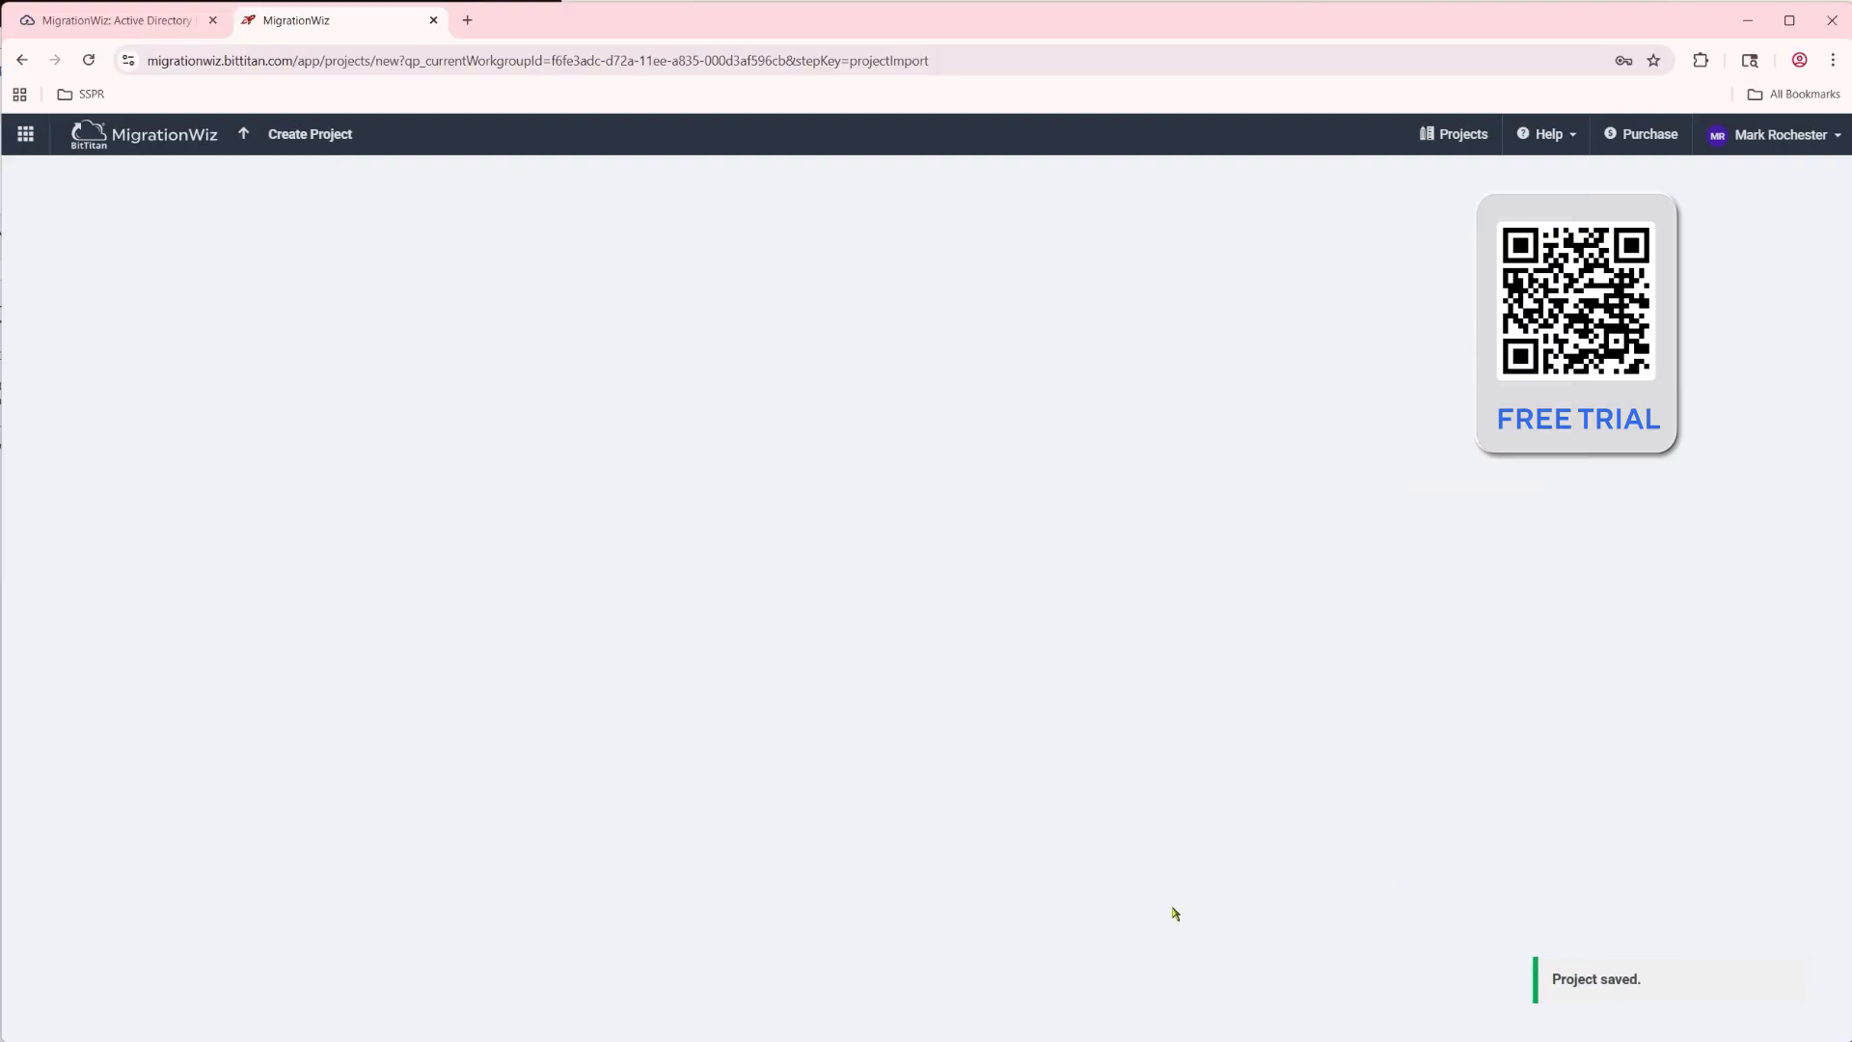
{"action": "left_click", "coordinate": [1504, 497]}
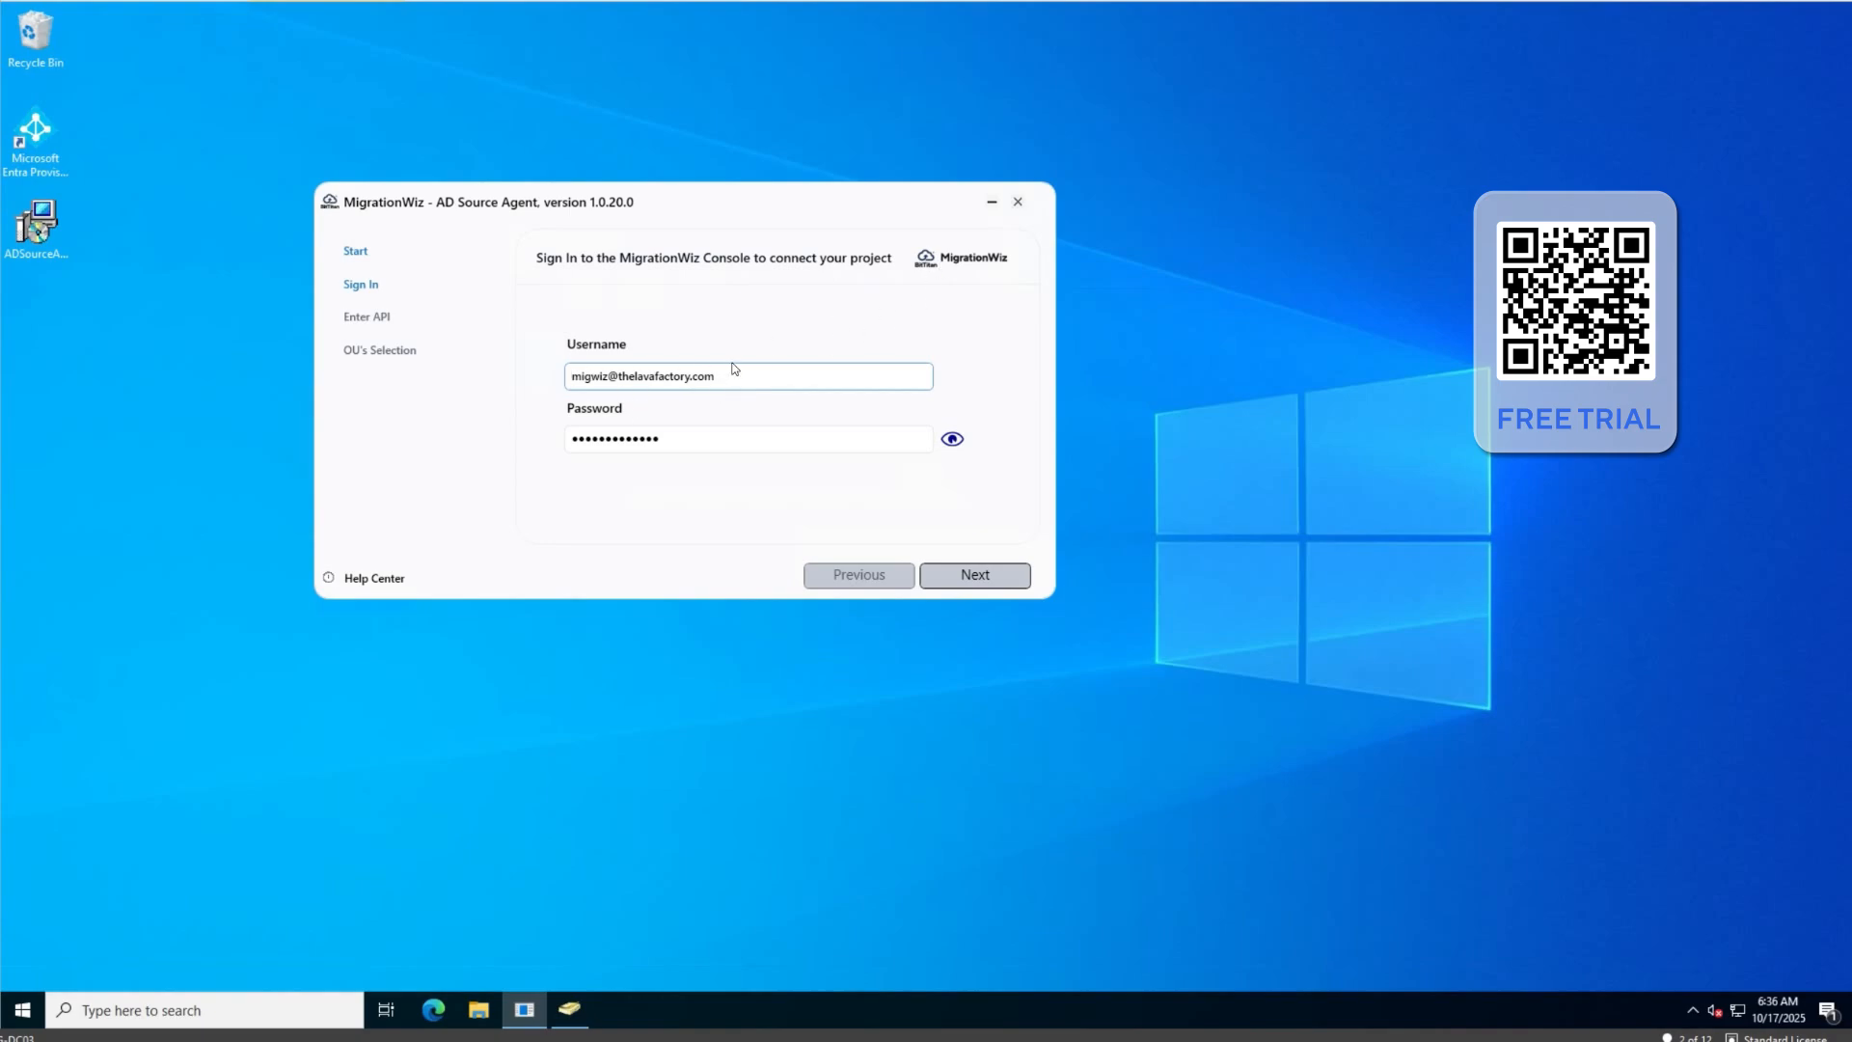
Sign in to the AD Source Agent and bind it to Cozymouse Entra to AD Project by replacing the API key with the copied one
{"action": "left_click", "coordinate": [1005, 576]}
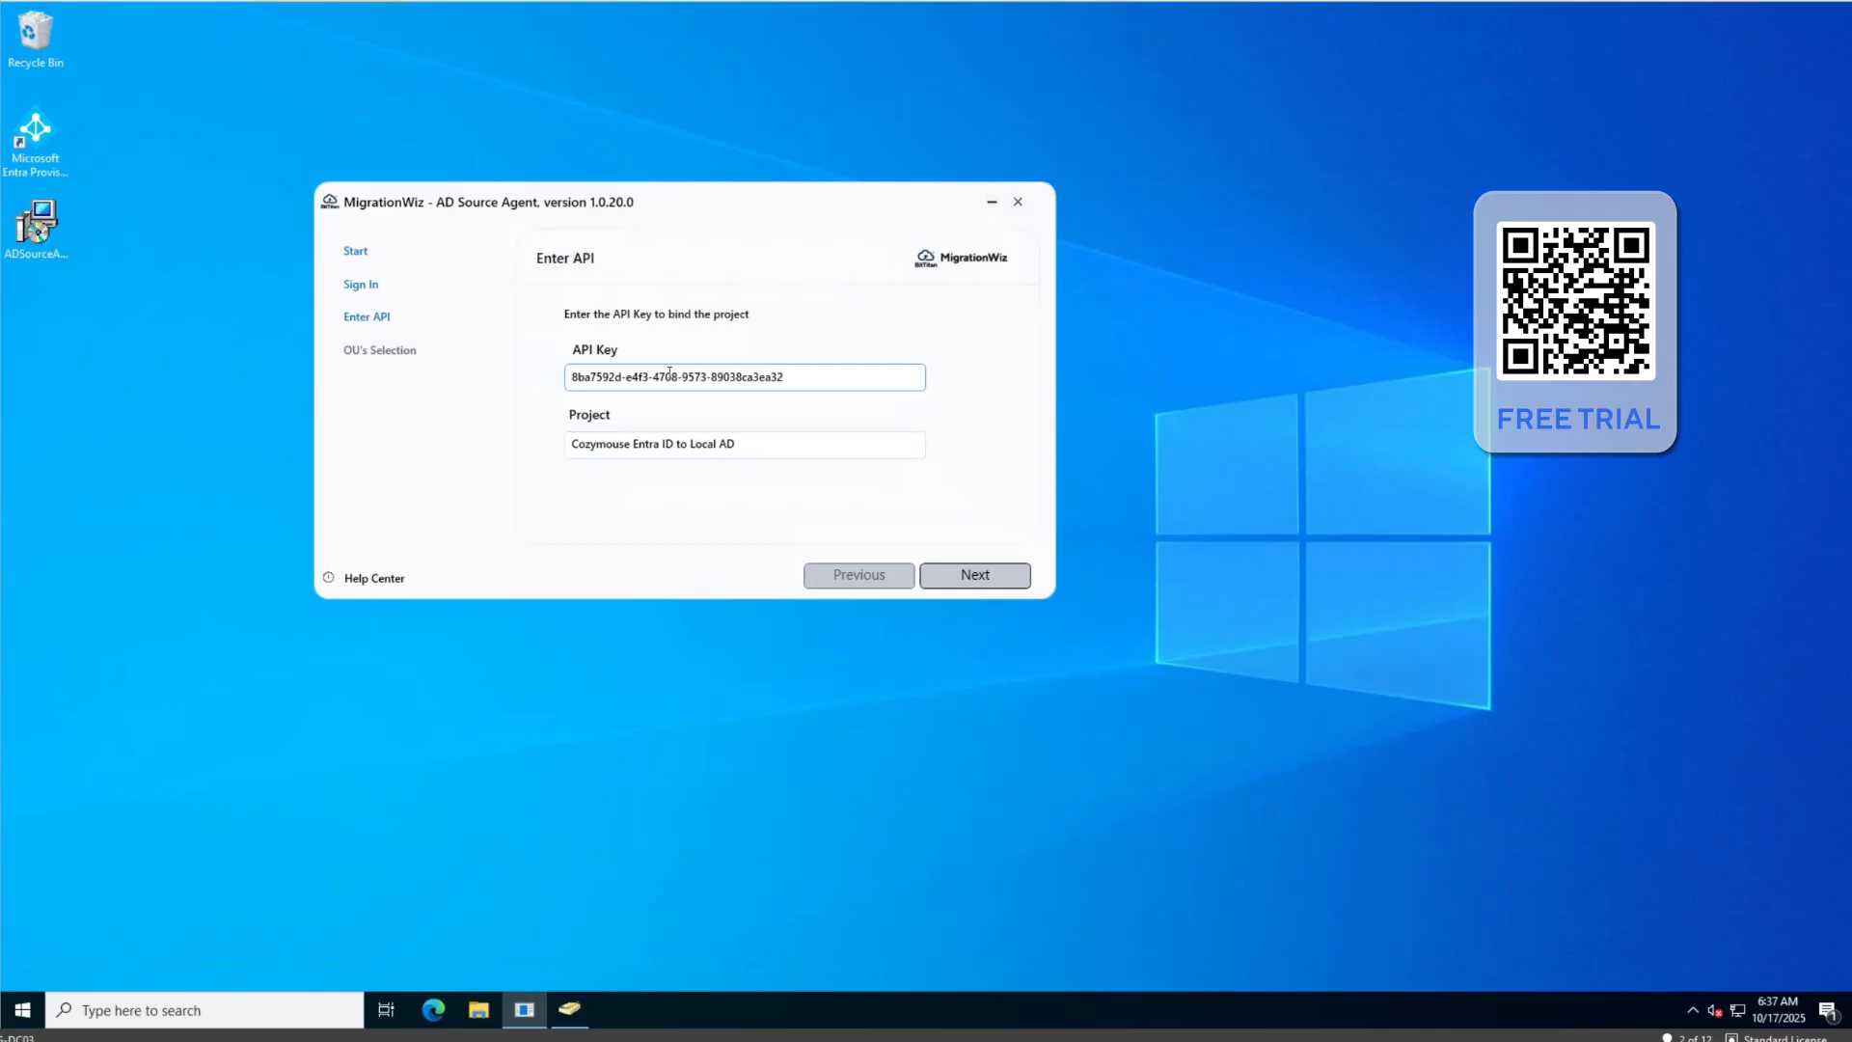
{"action": "left_click_drag", "start_coordinate": [852, 374], "coordinate": [552, 378]}
{"action": "key", "text": "BackSpace"}
{"action": "key", "text": "Tab"}
{"action": "key", "text": "ctrl+a"}
{"action": "key", "text": "BackSpace"}
{"action": "key", "text": "shift+Tab"}
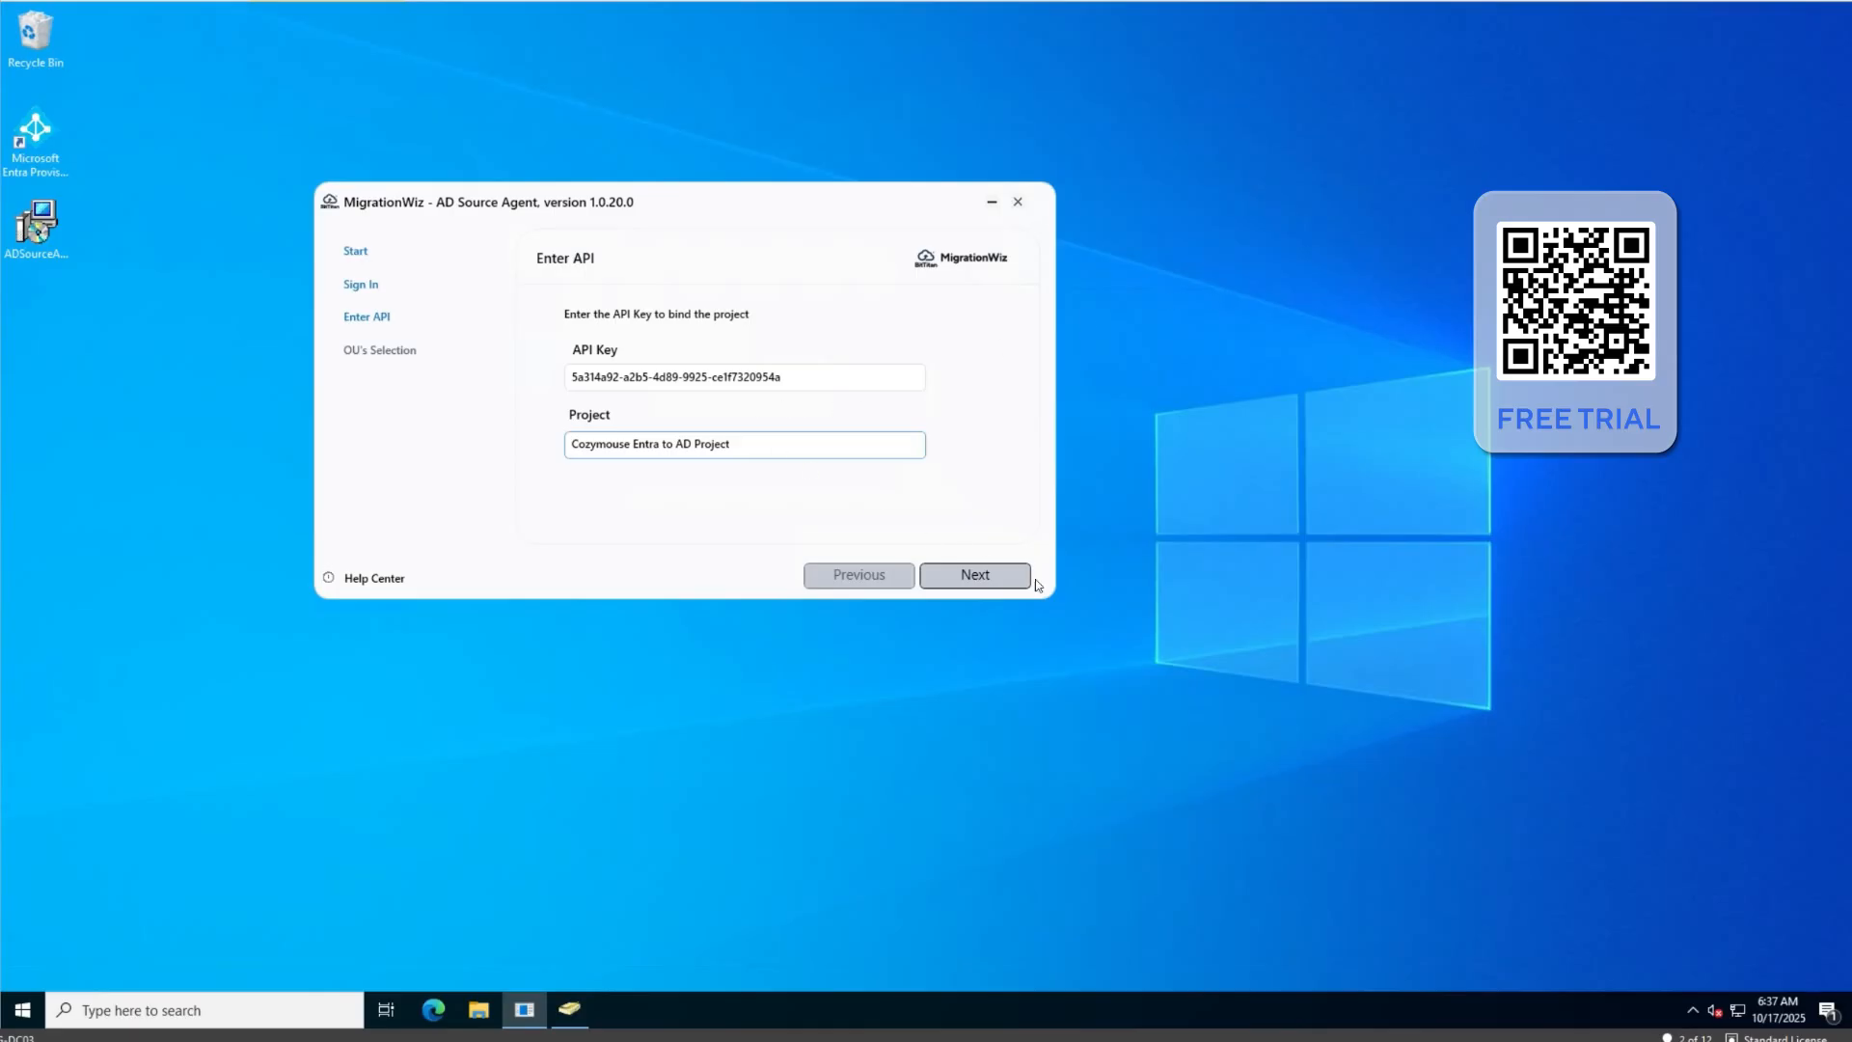
{"action": "left_click", "coordinate": [970, 573]}
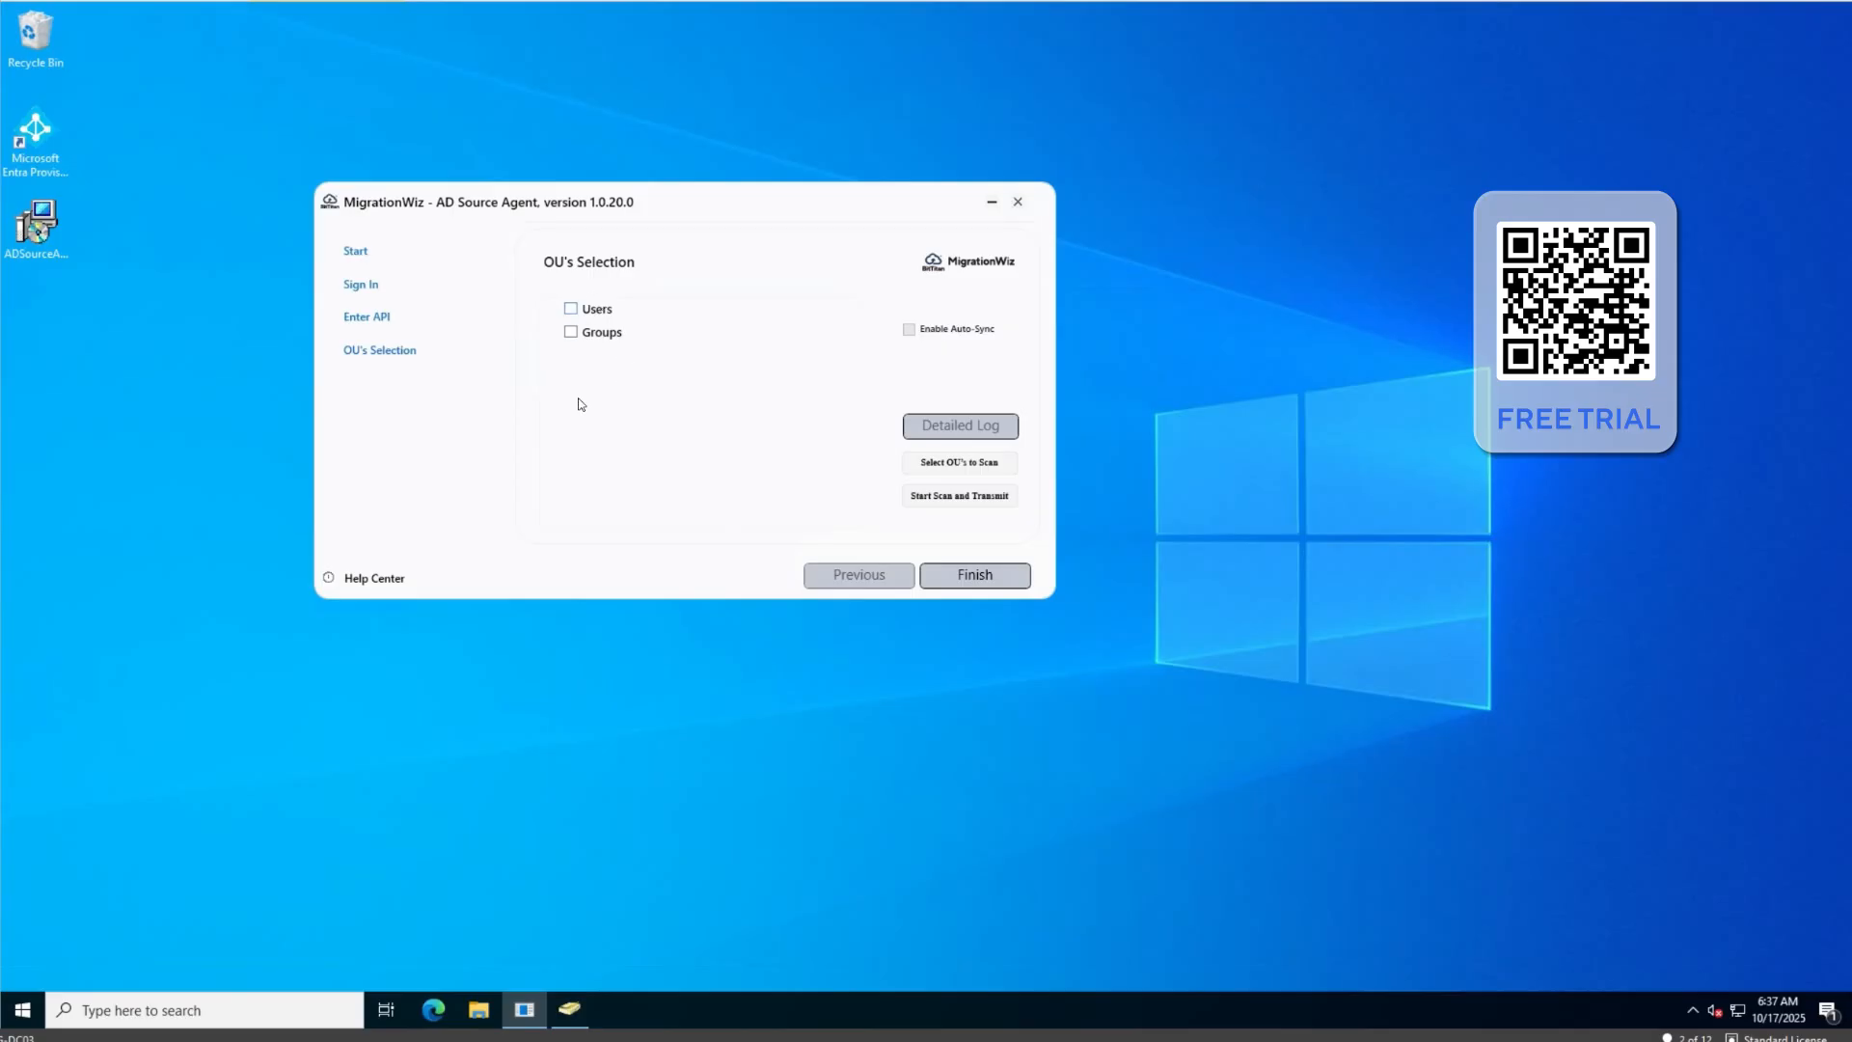
Scan and transmit the source users with the AD Source Agent, and refresh Cozymouse Entra to AD Project in the MigrationWiz web console
{"action": "left_click", "coordinate": [573, 312]}
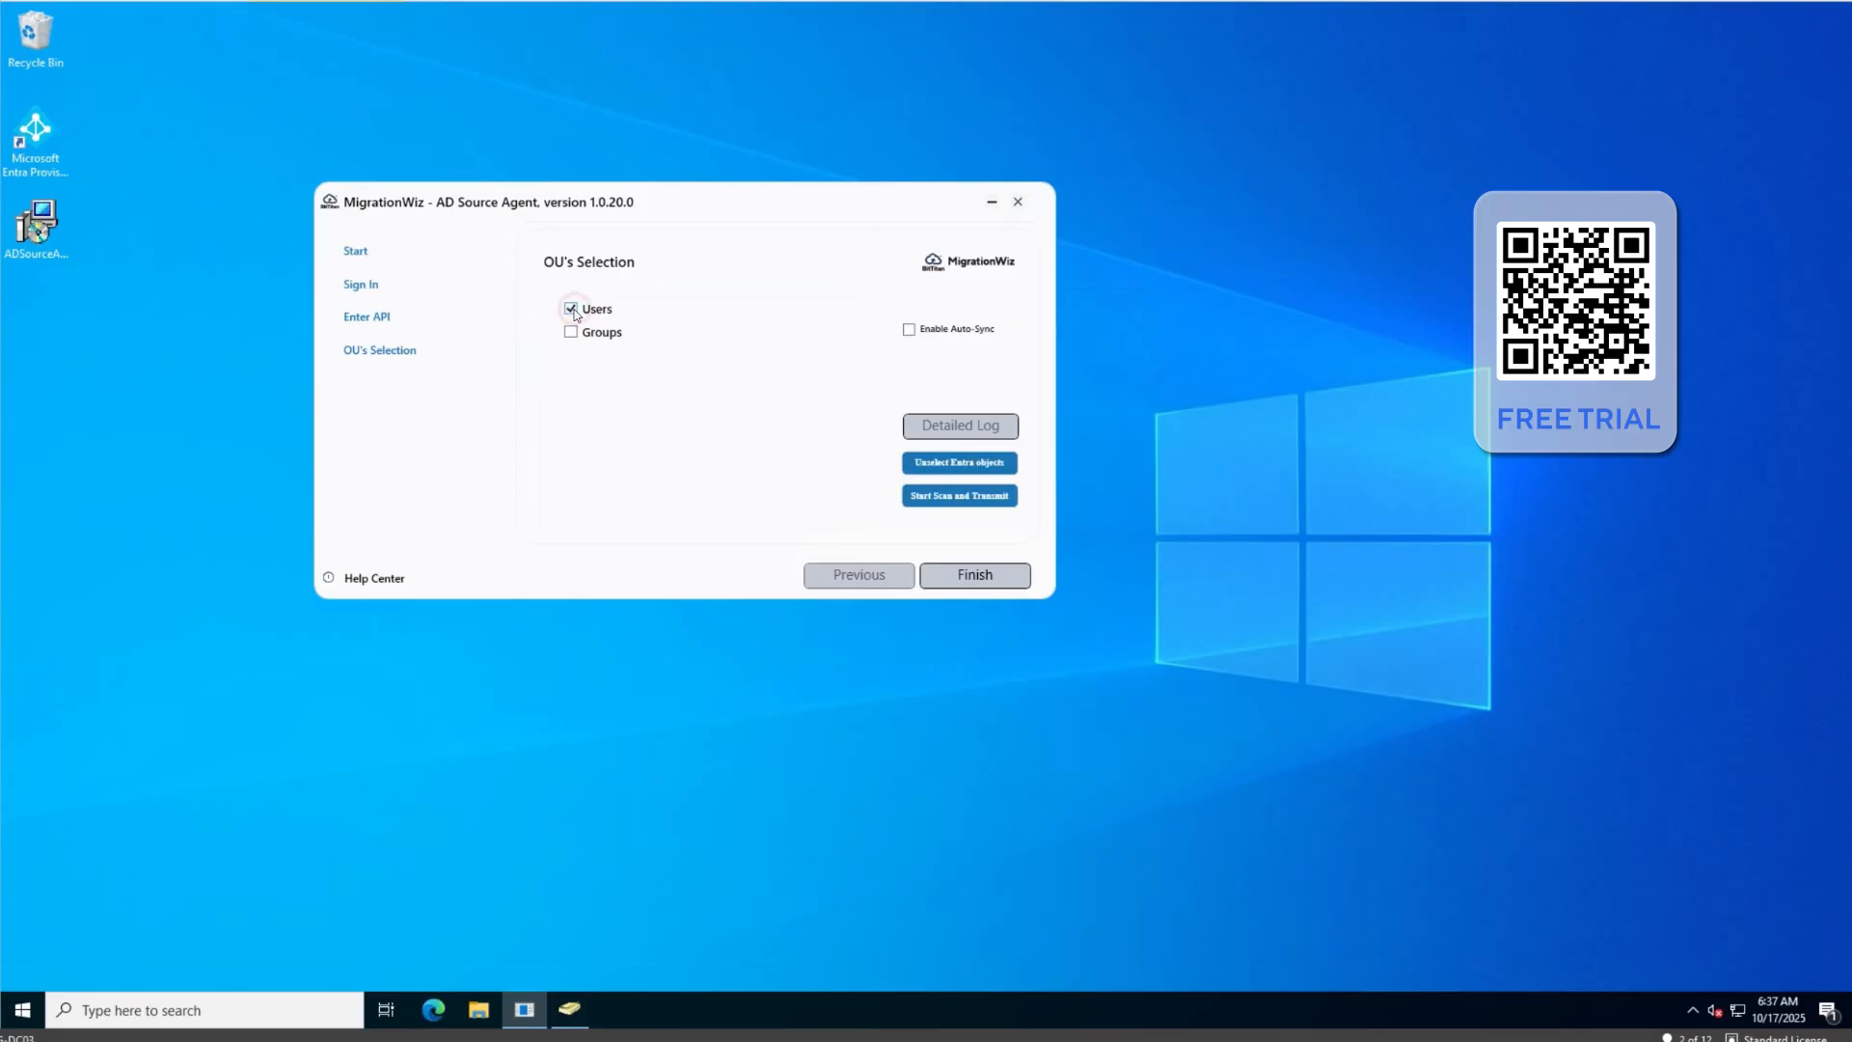
{"action": "left_click", "coordinate": [940, 499]}
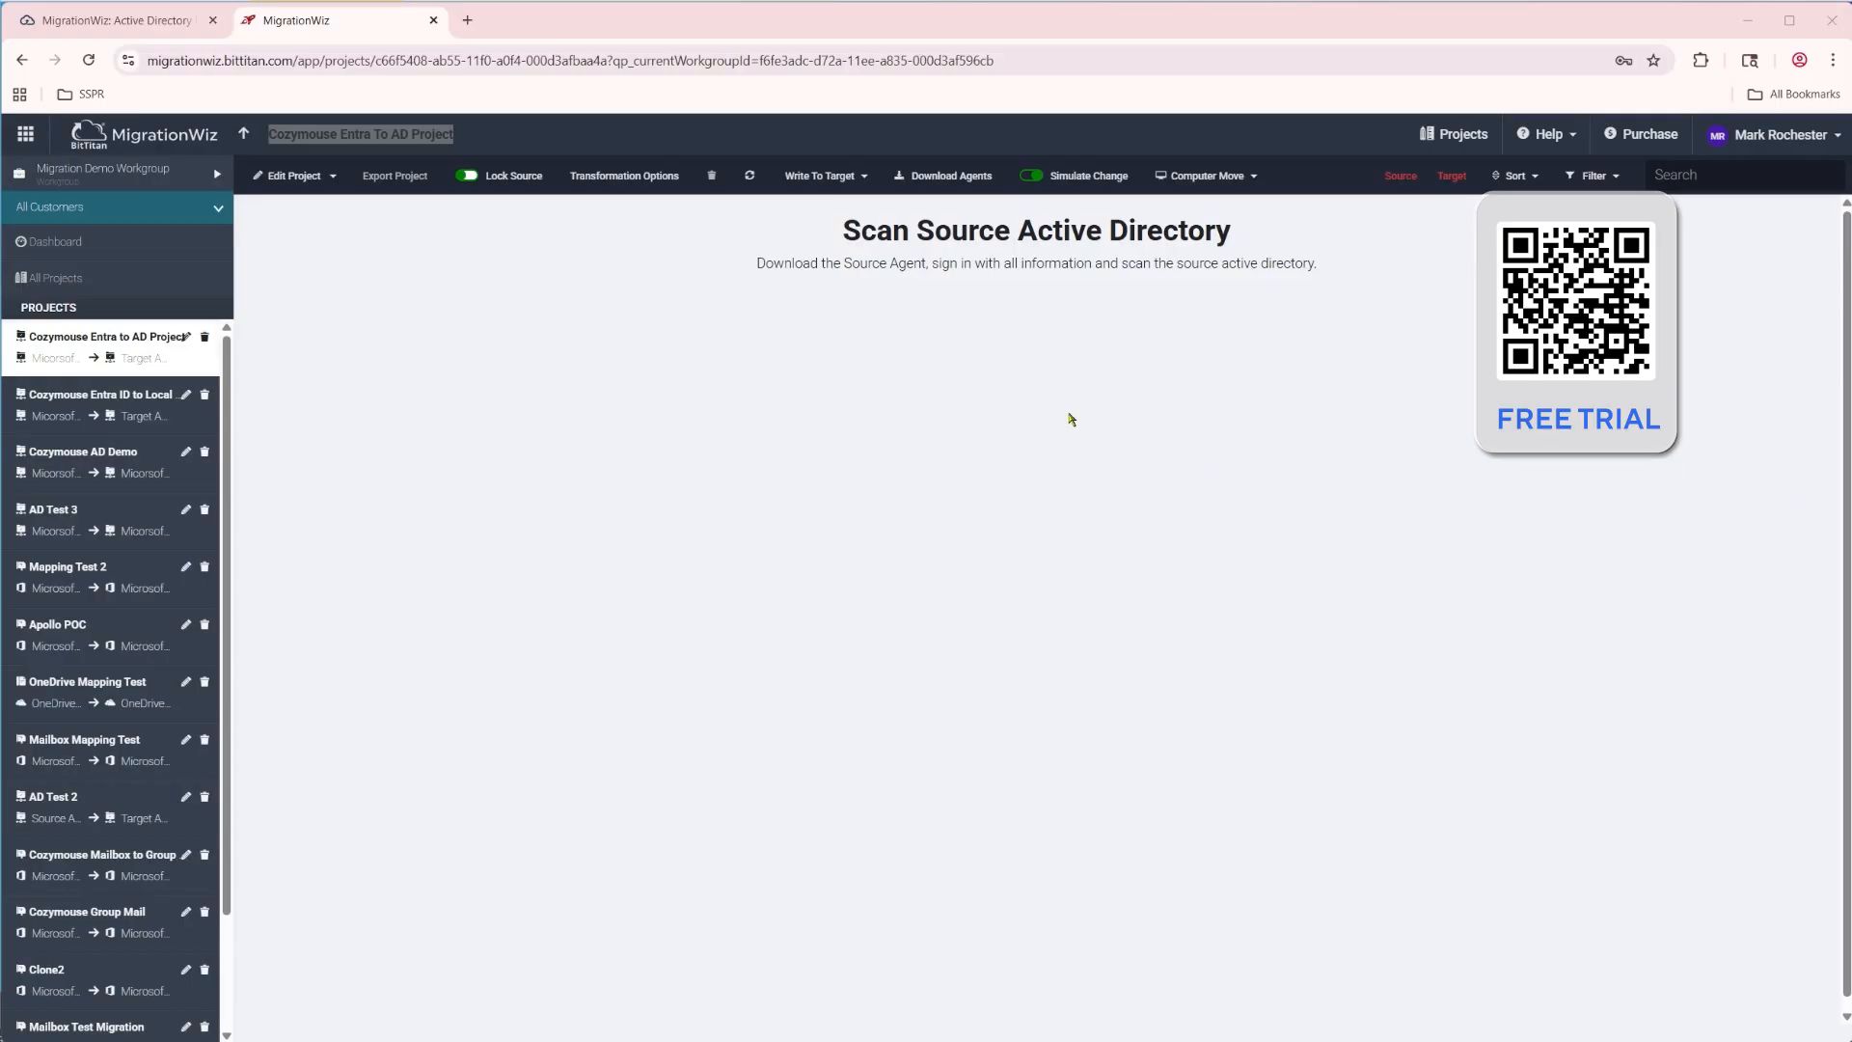
{"action": "left_click", "coordinate": [748, 176]}
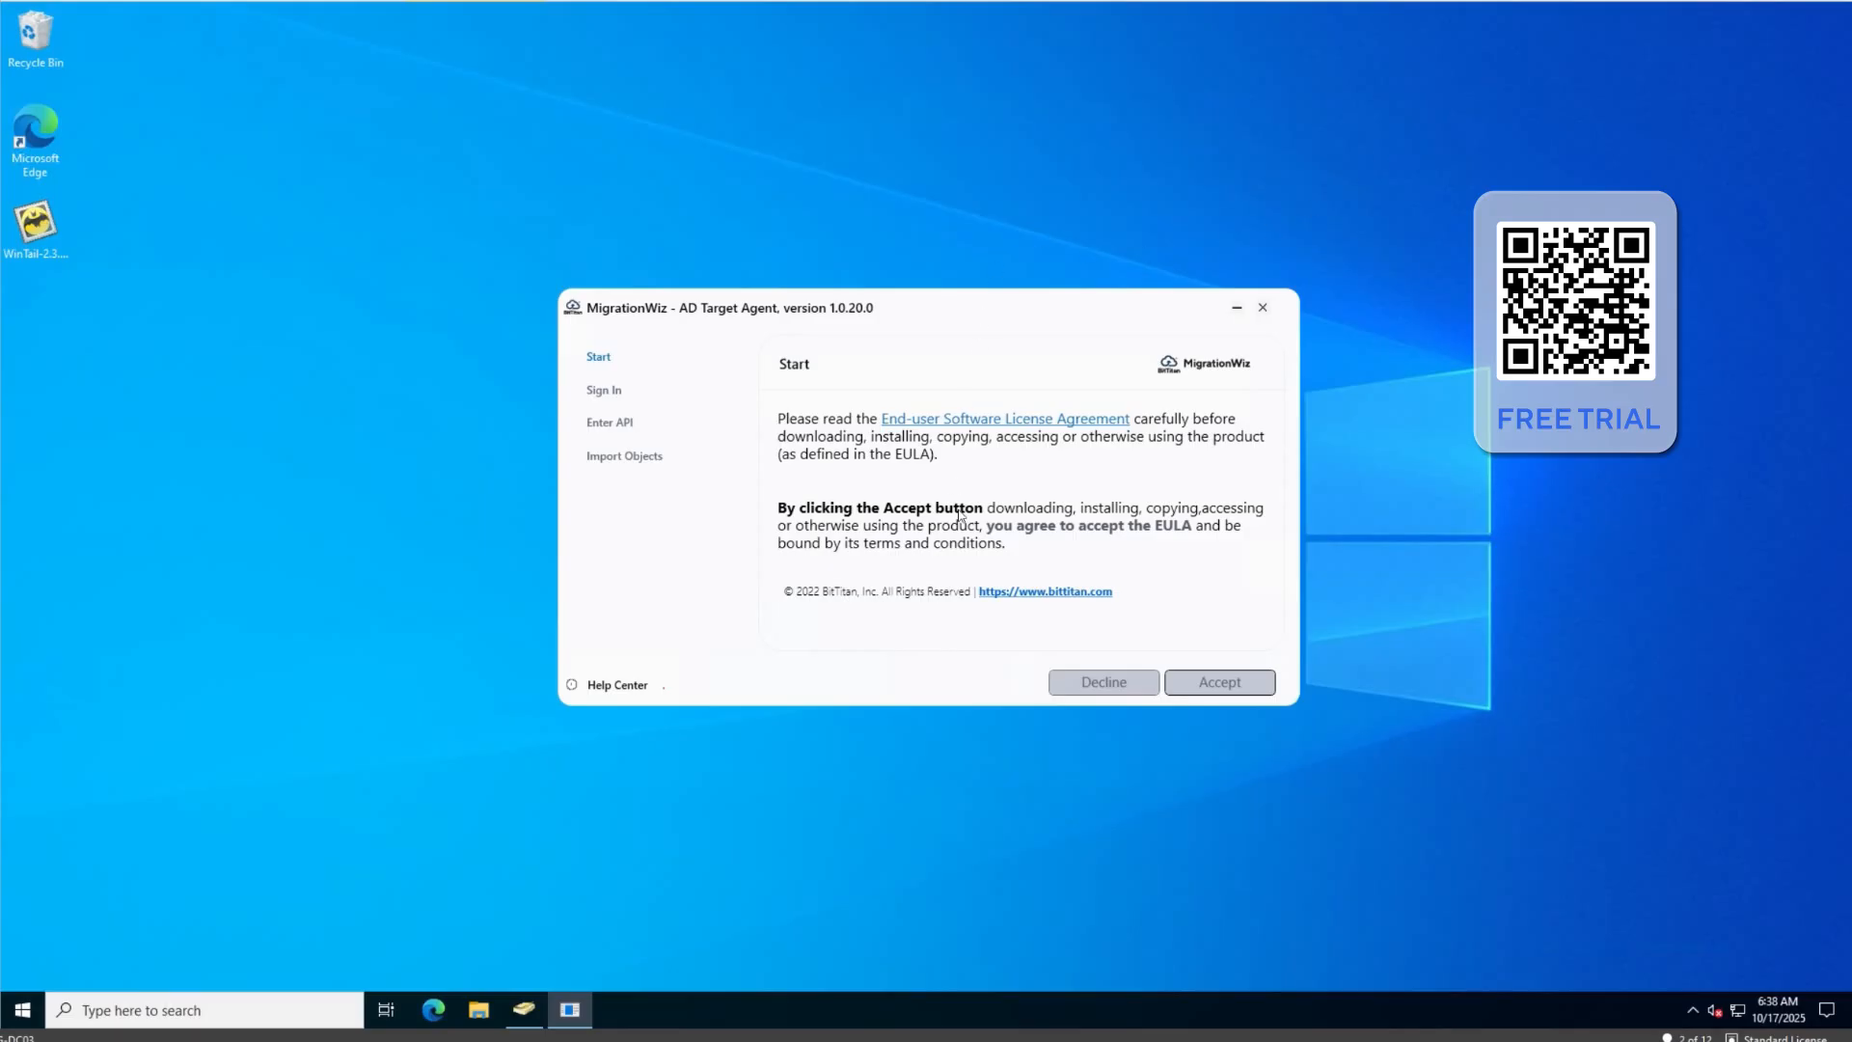
Accept the AD Target Agent's licence agreement and bind the agent to Cozymouse Entra to AD Project by replacing the API key with the copied one
{"action": "left_click", "coordinate": [1219, 683]}
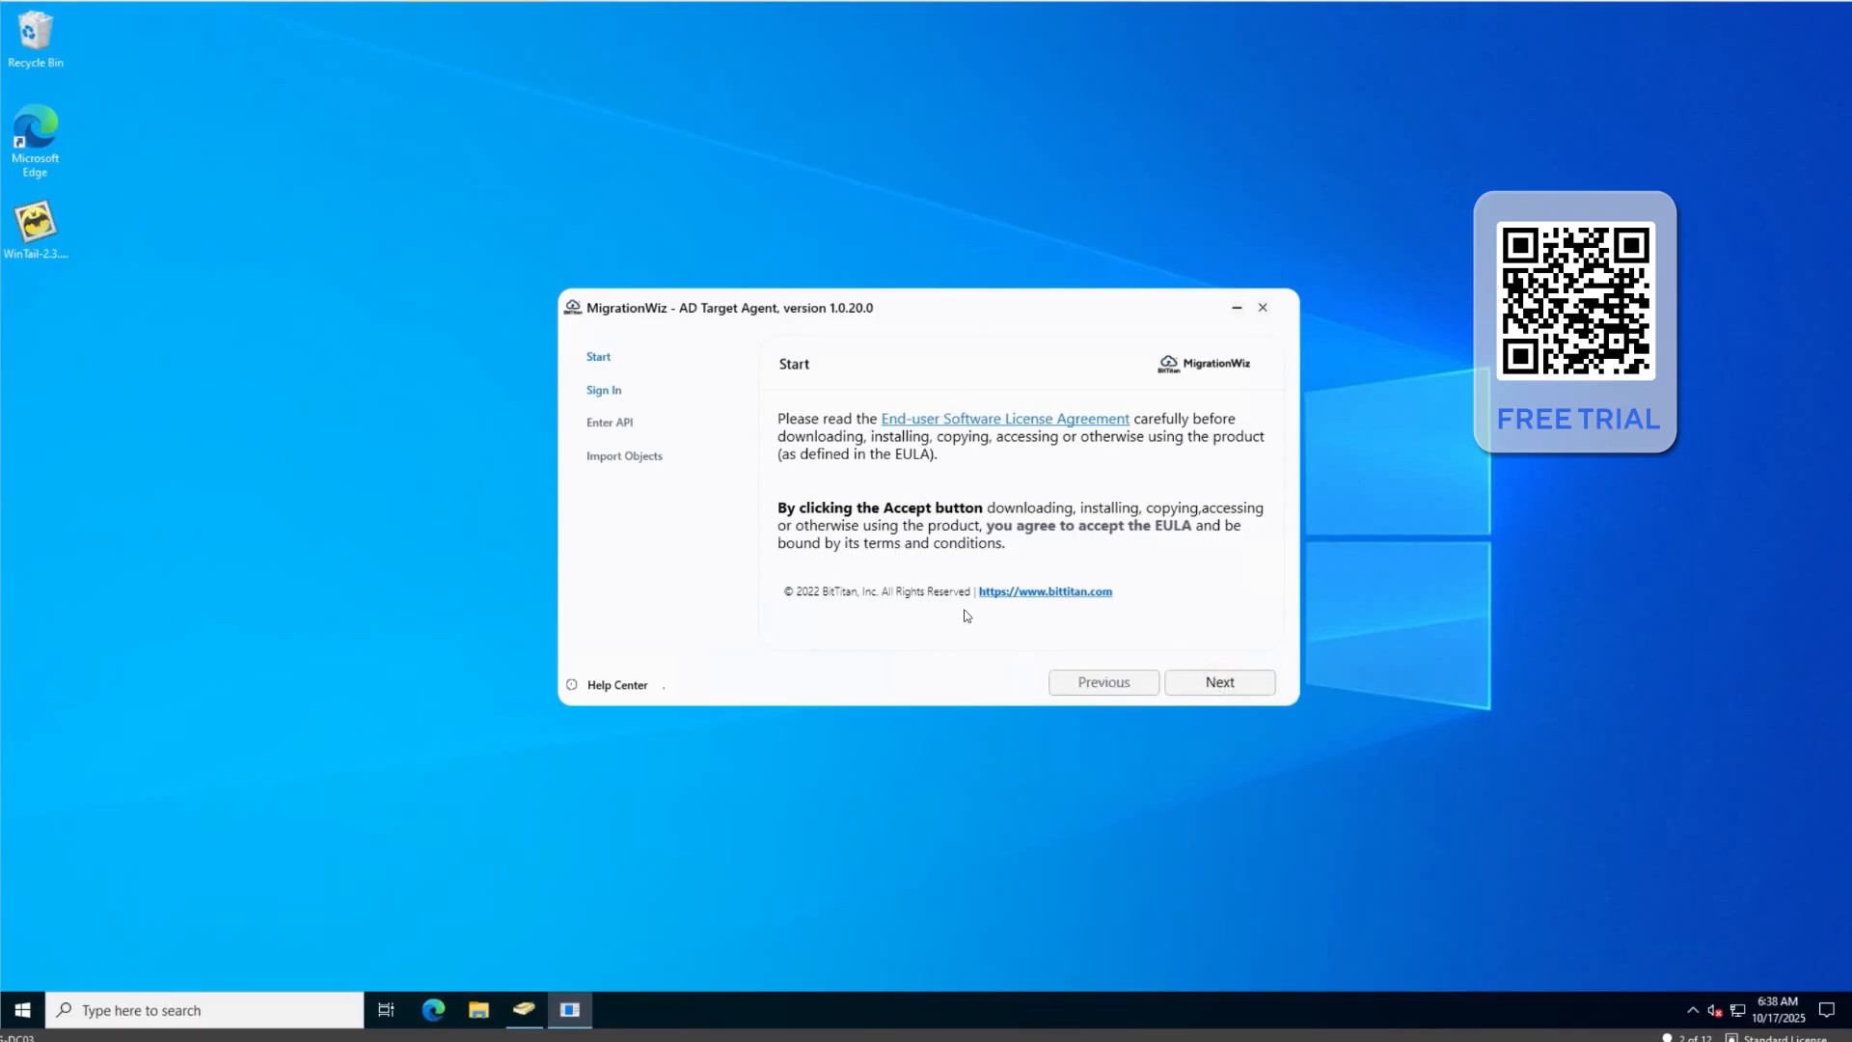
{"action": "left_click", "coordinate": [1219, 682]}
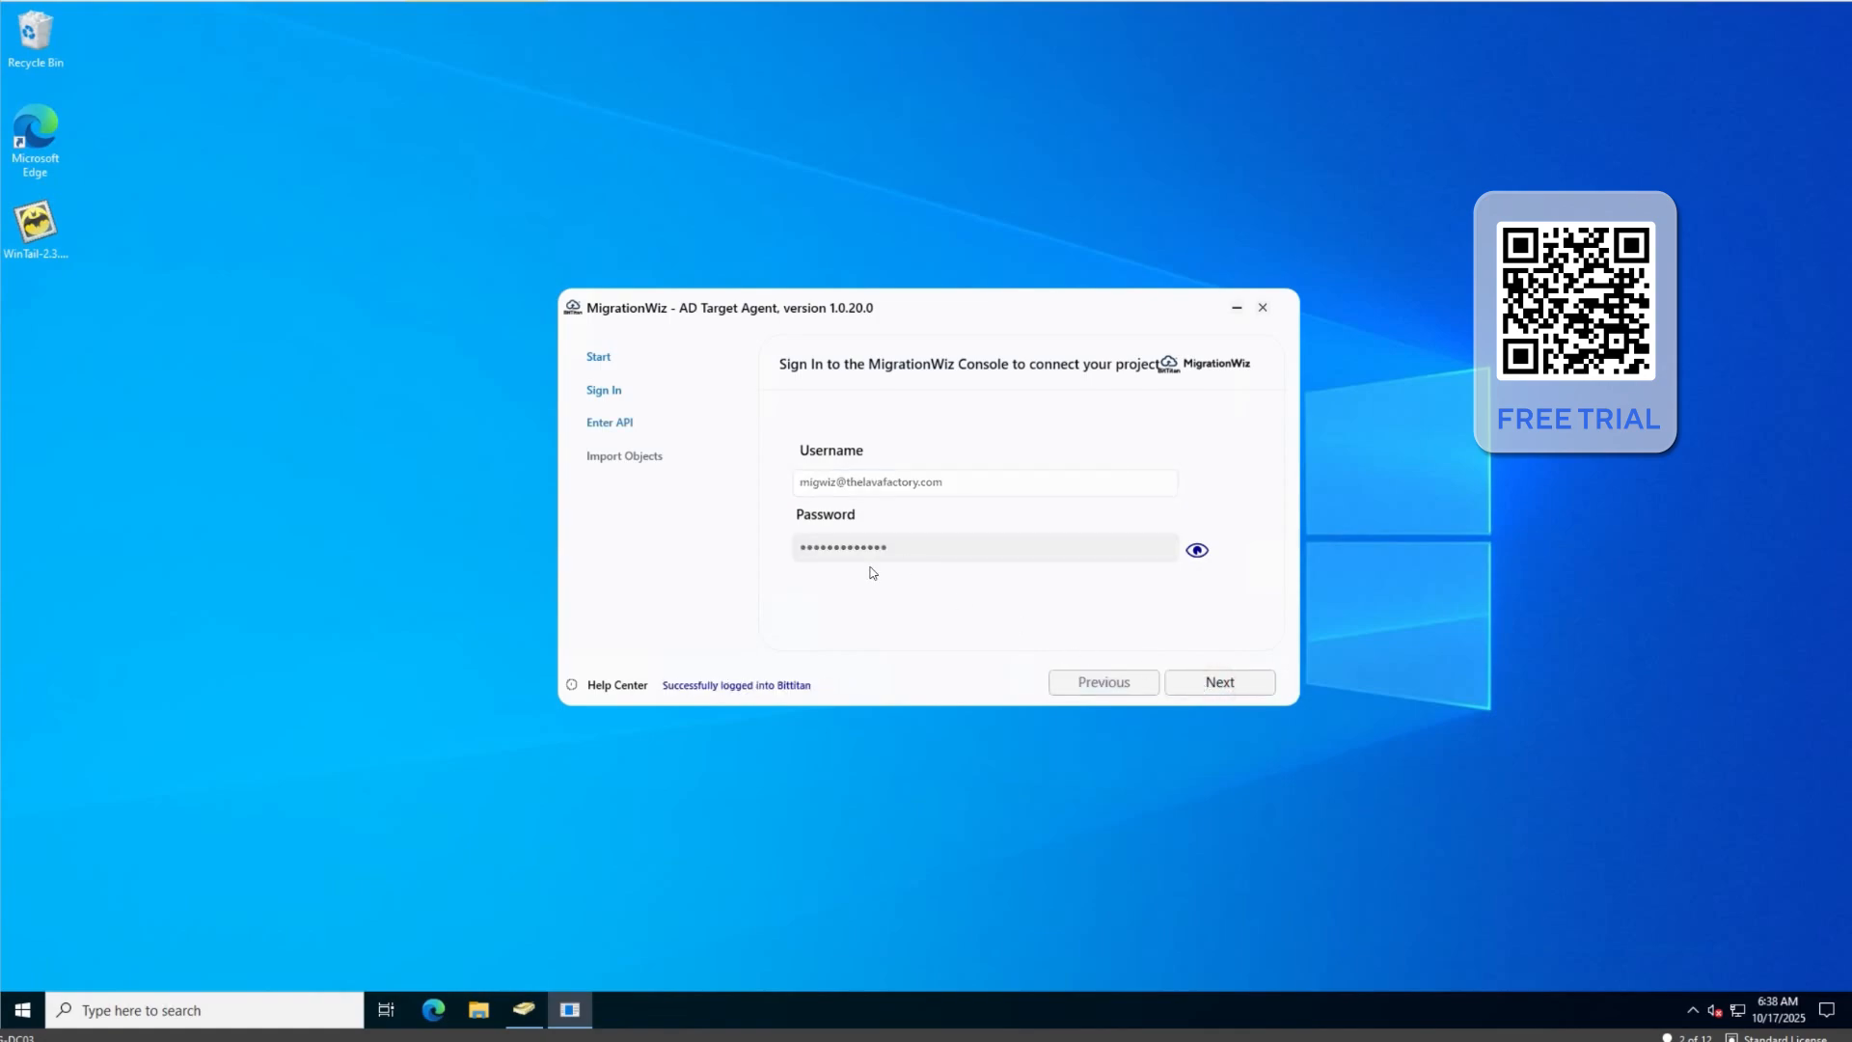
{"action": "left_click_drag", "start_coordinate": [1066, 486], "coordinate": [761, 485]}
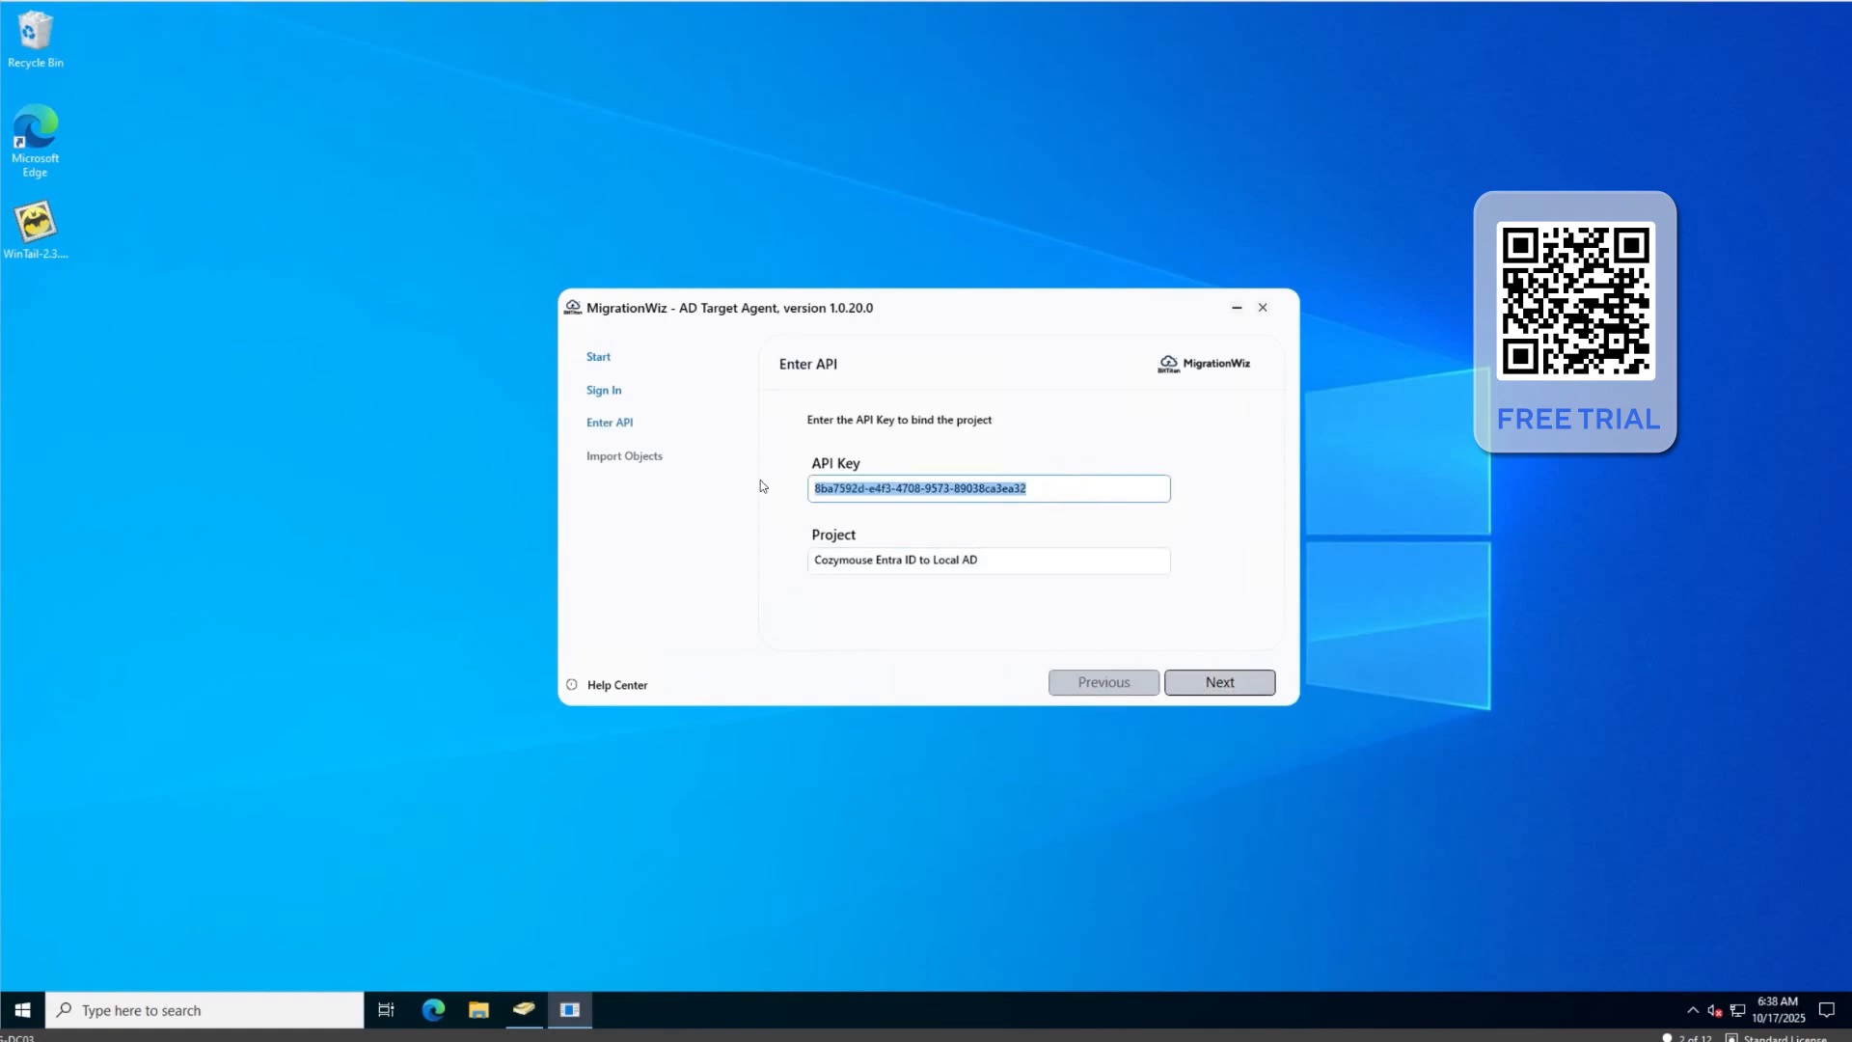
{"action": "key", "text": "BackSpace"}
{"action": "key", "text": "Tab"}
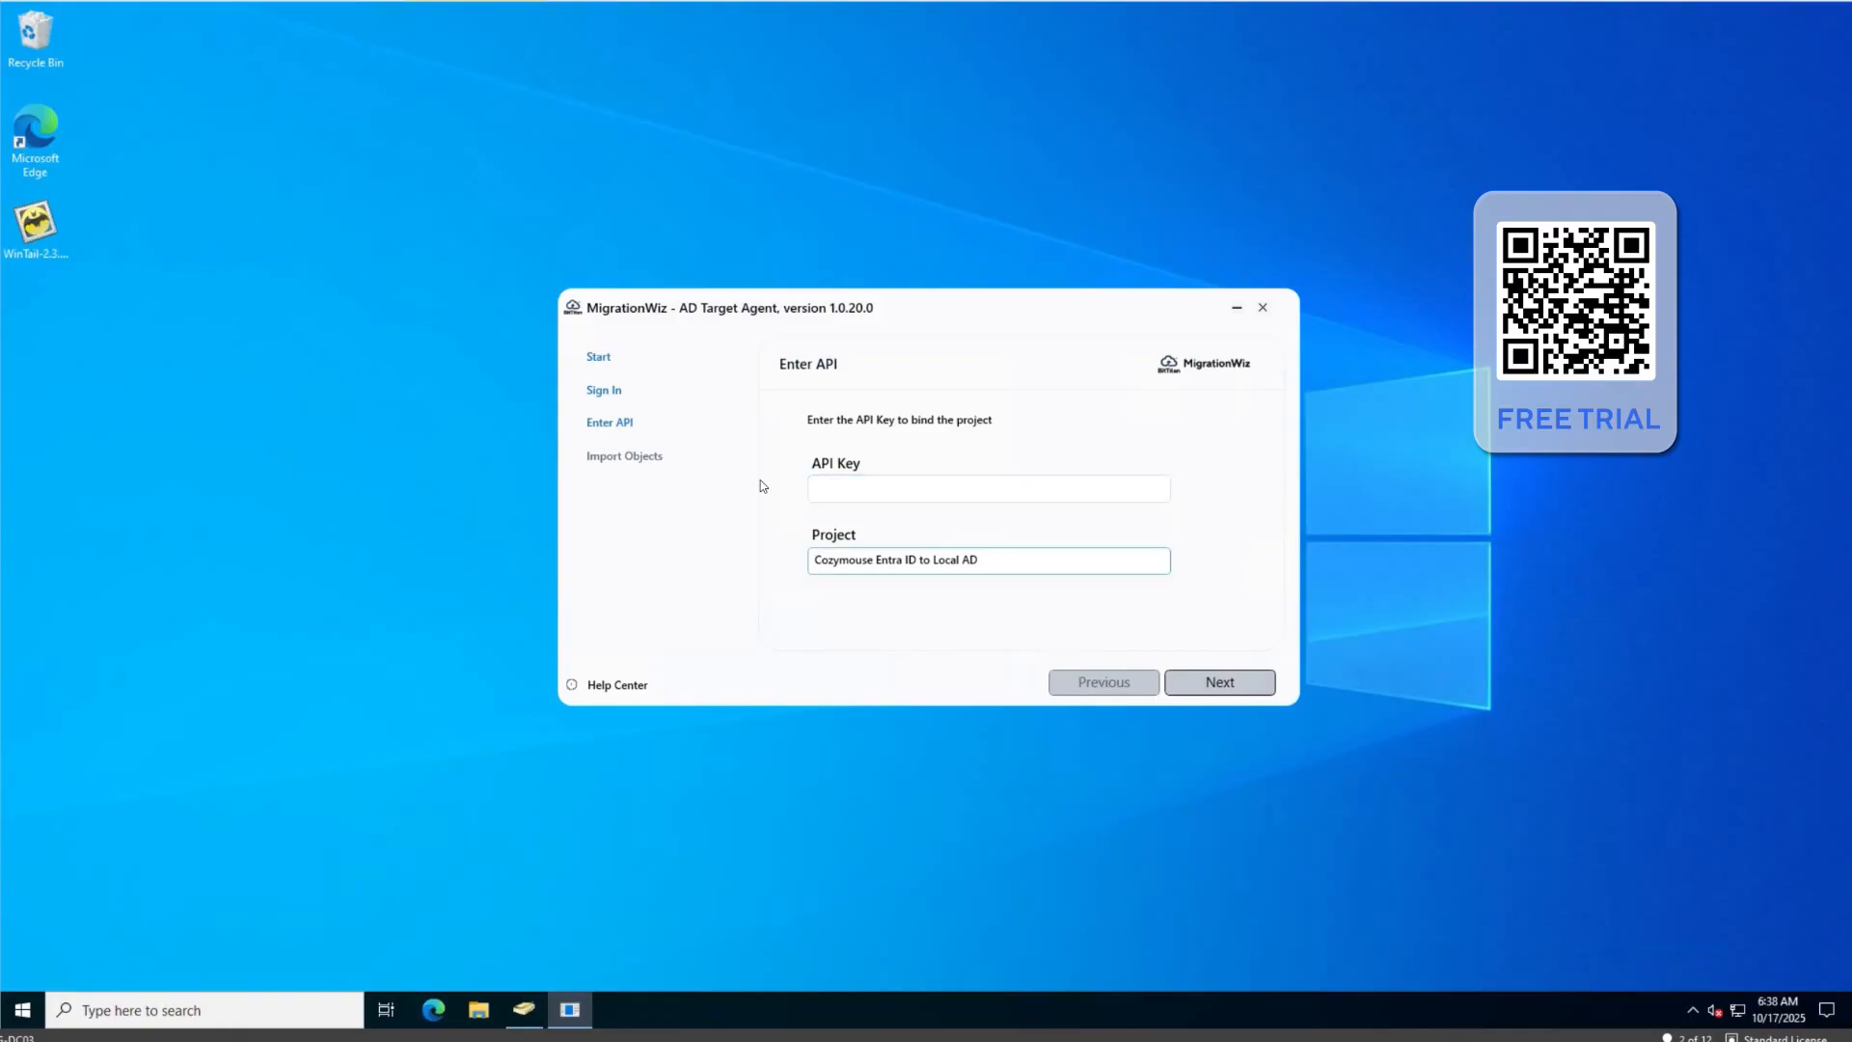
{"action": "key", "text": "ctrl+a"}
{"action": "key", "text": "BackSpace"}
{"action": "left_click", "coordinate": [841, 487]}
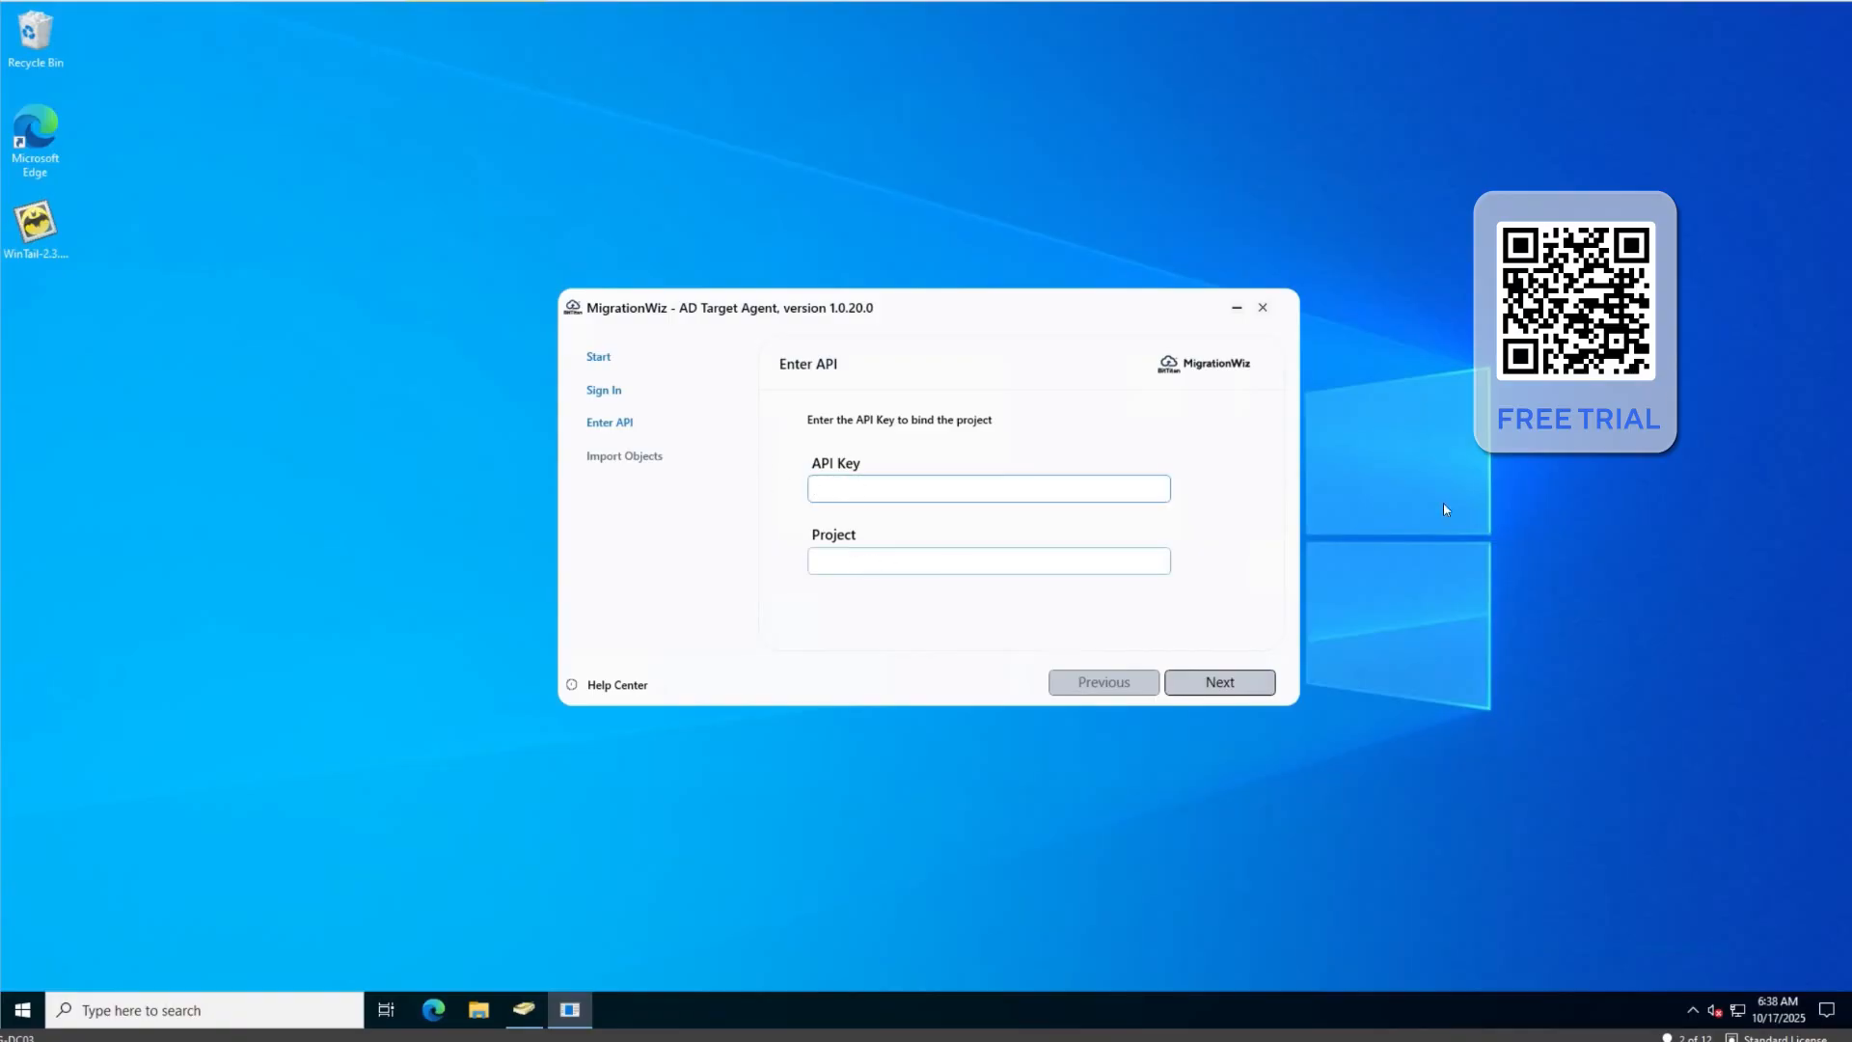
{"action": "key", "text": "ctrl+v"}
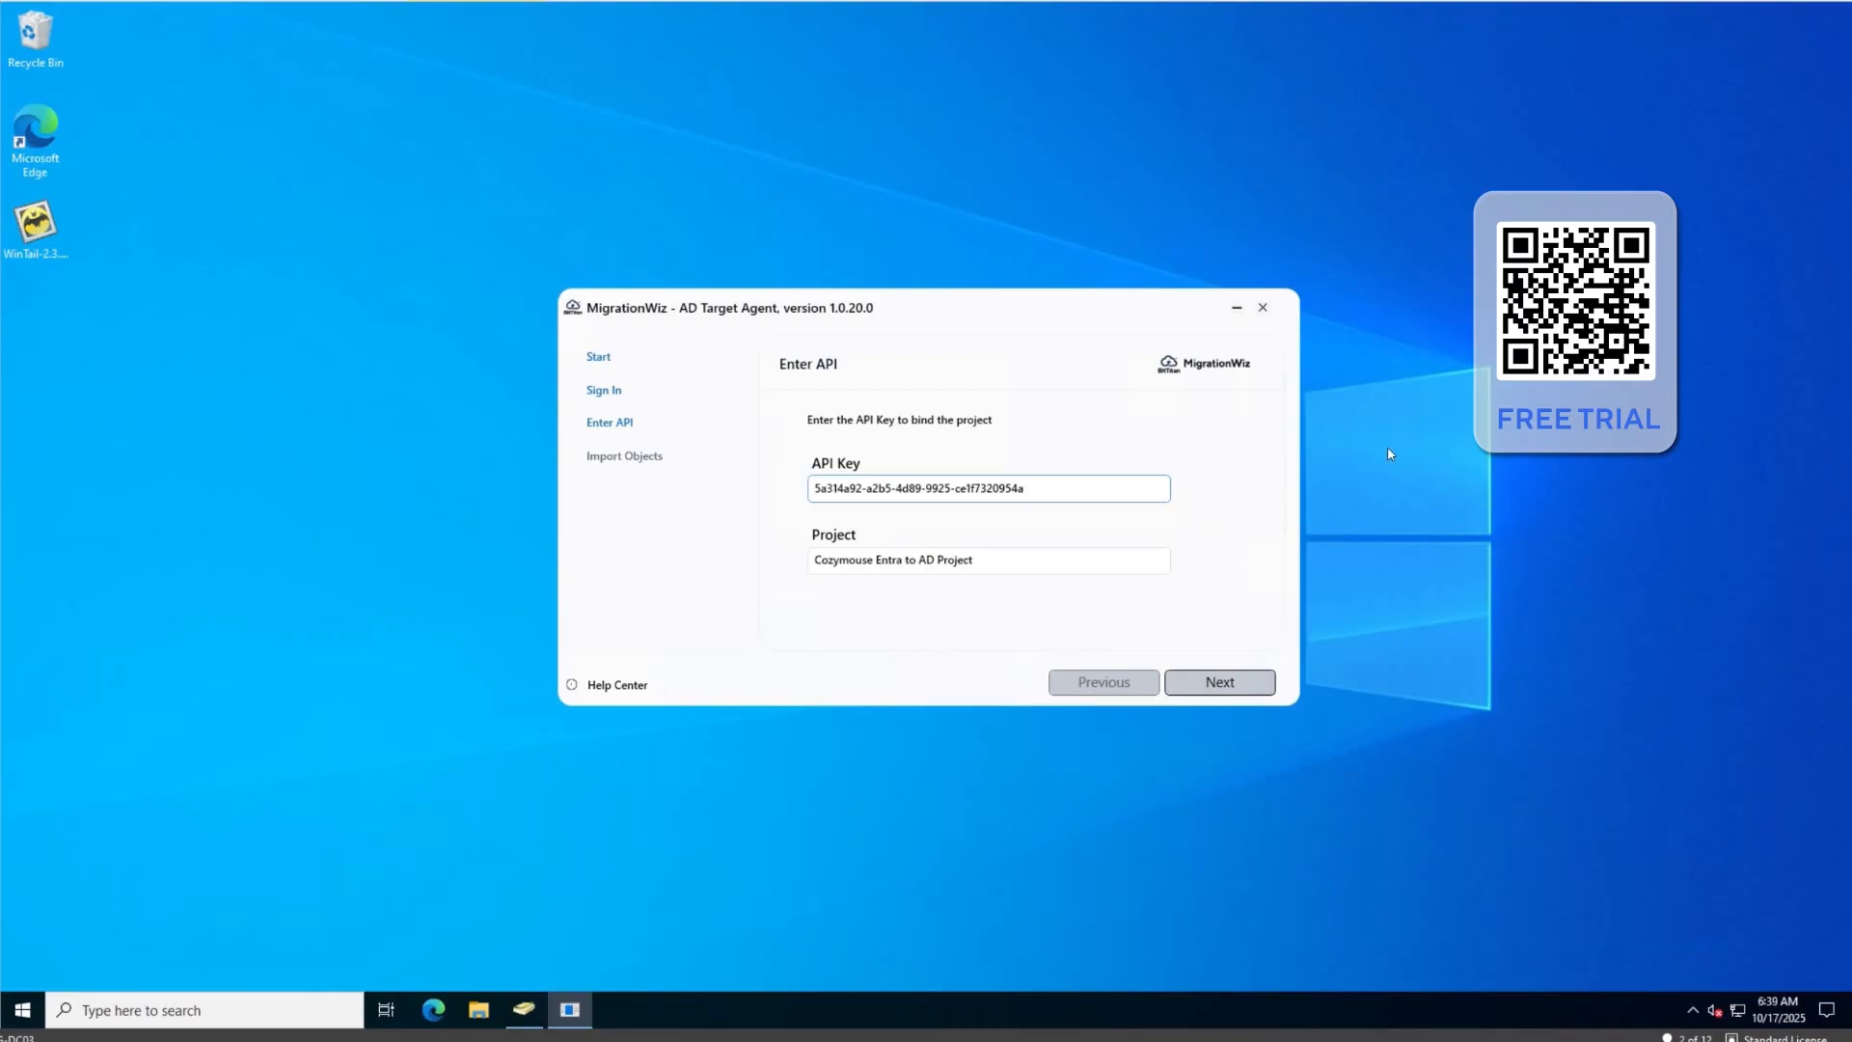
{"action": "left_click", "coordinate": [1219, 682]}
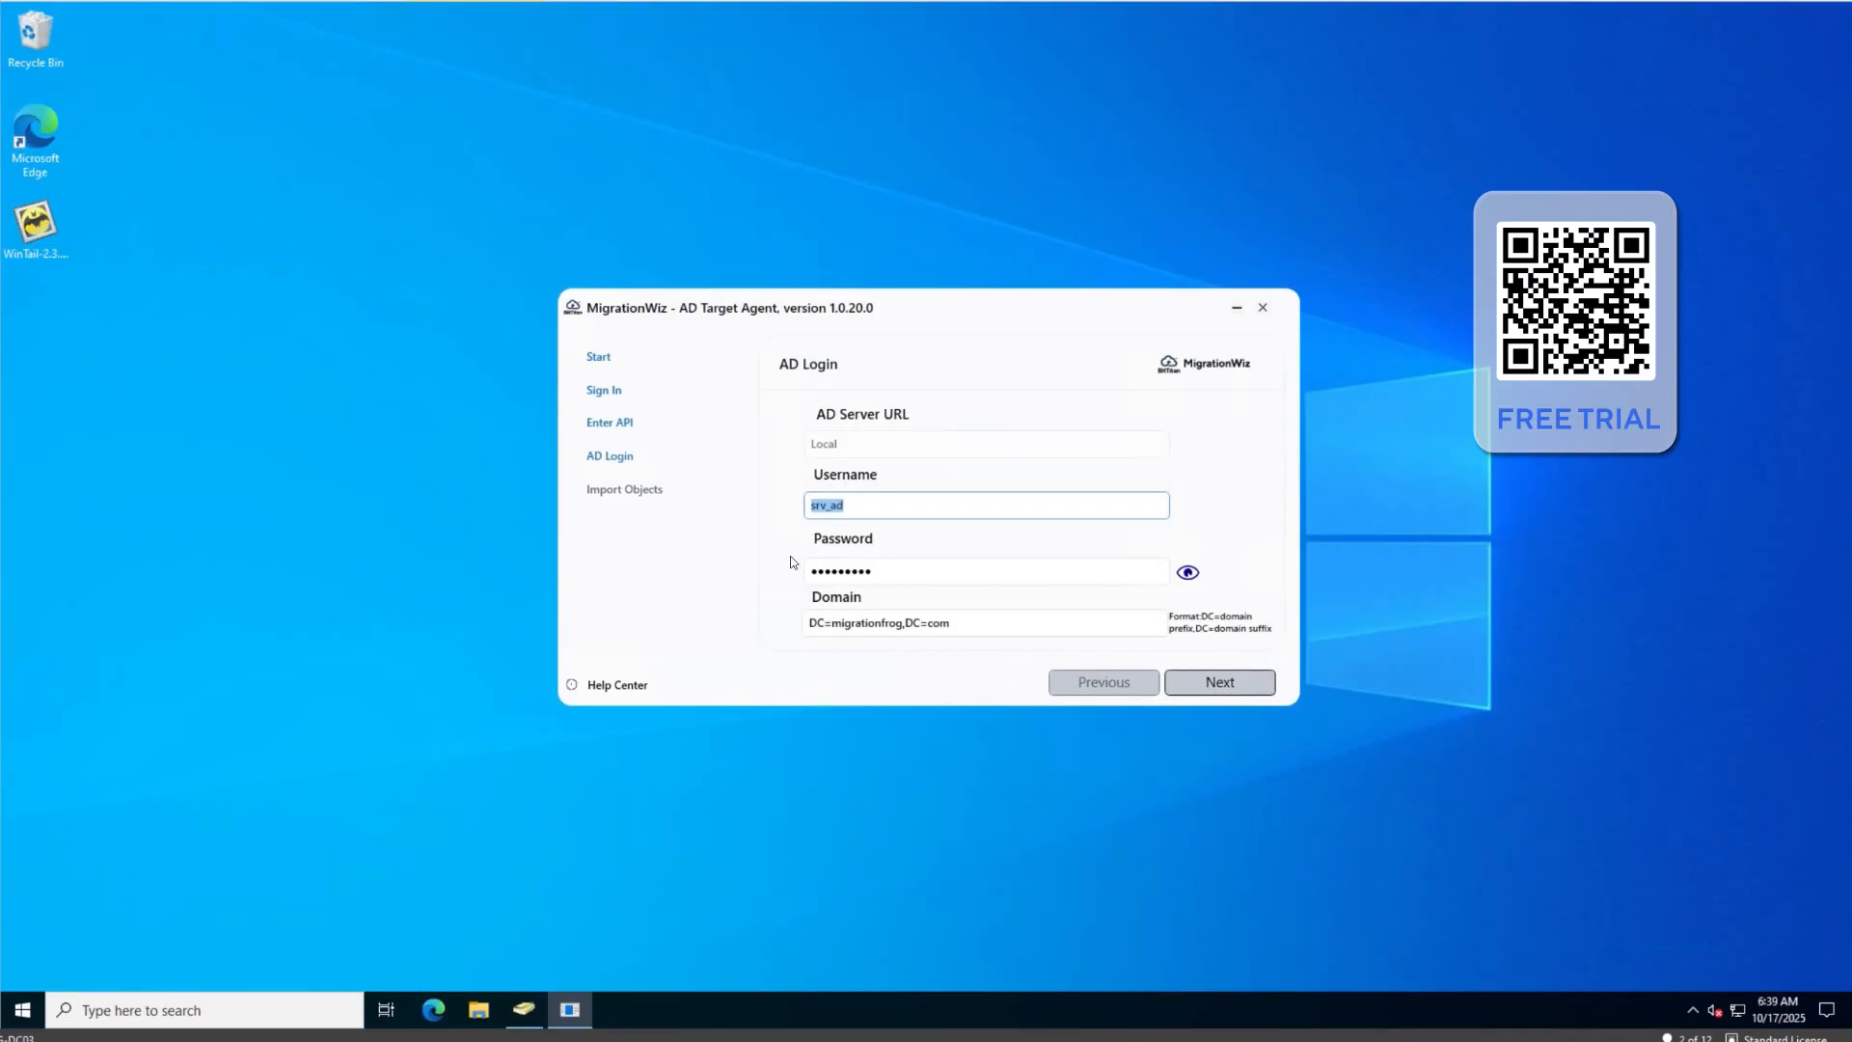
Review the agent's AD login fields, and check the Advanced Features setting in Active Directory Users and Computers
{"action": "left_click", "coordinate": [879, 504]}
{"action": "left_click", "coordinate": [811, 624]}
{"action": "left_click", "coordinate": [525, 1009]}
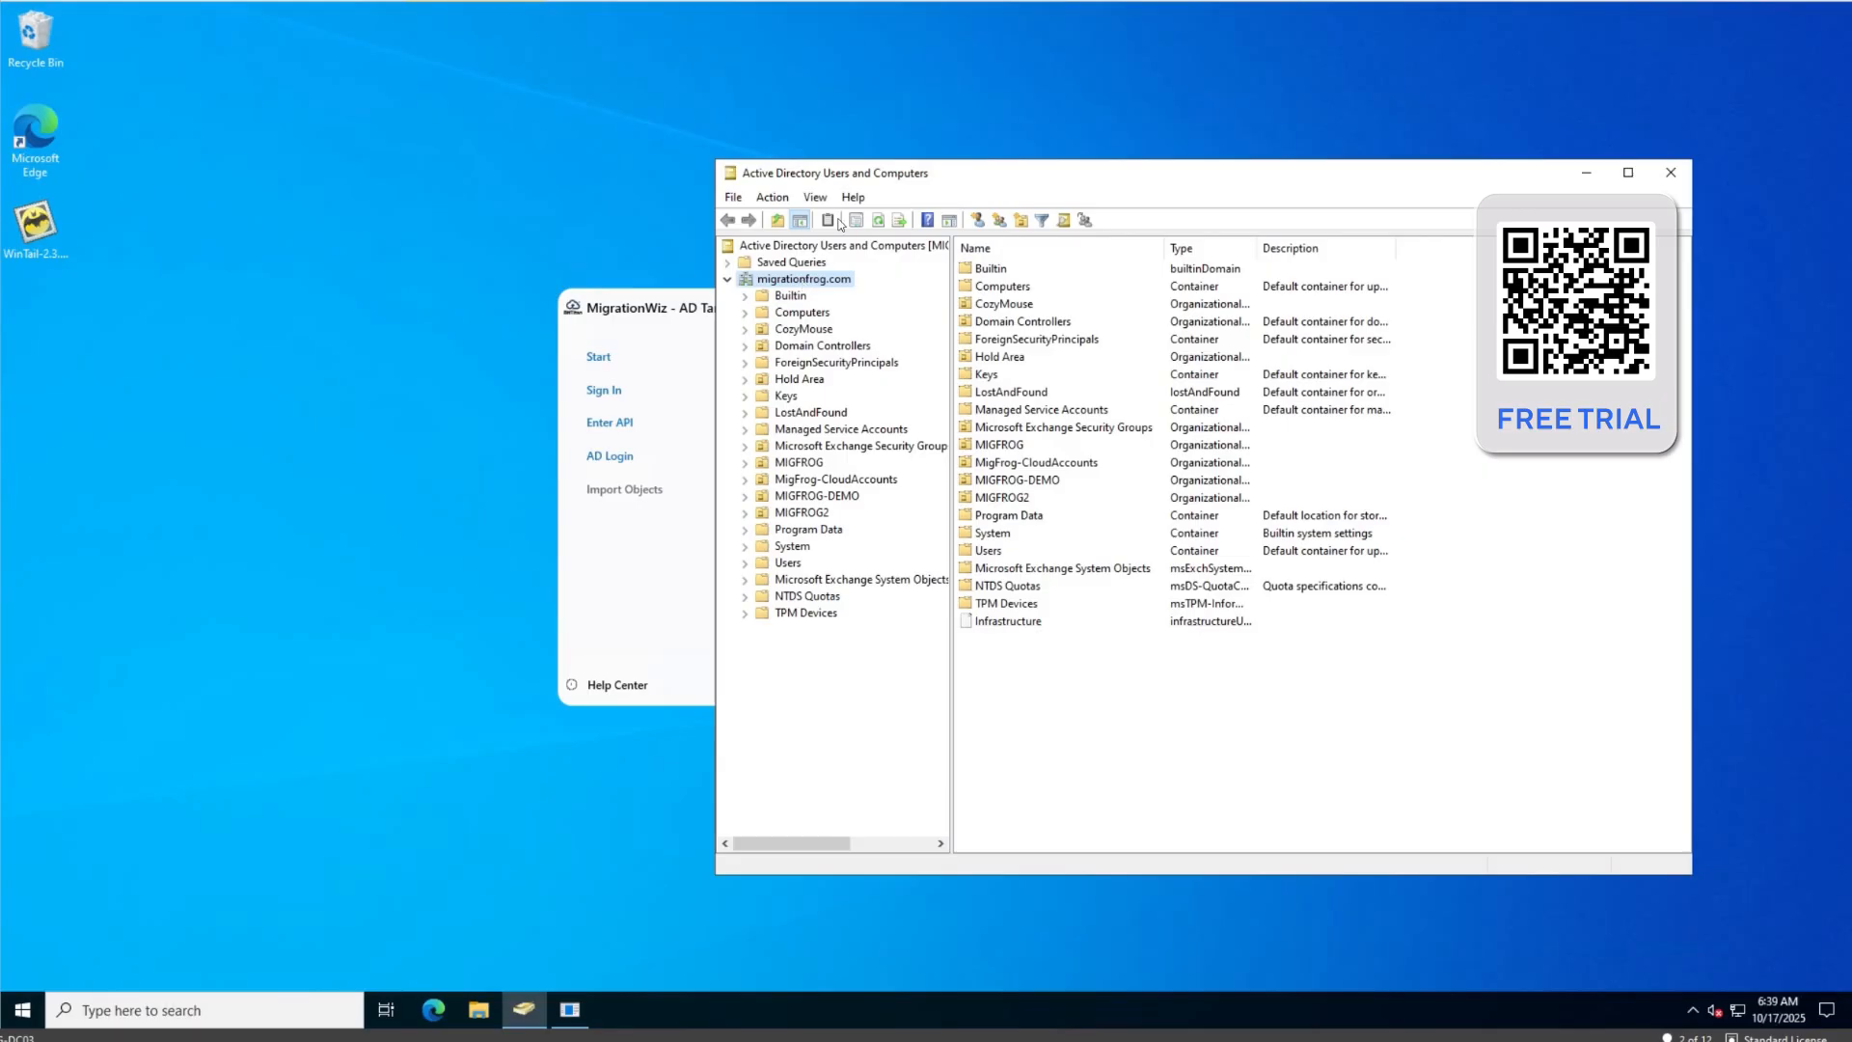
{"action": "left_click", "coordinate": [816, 198]}
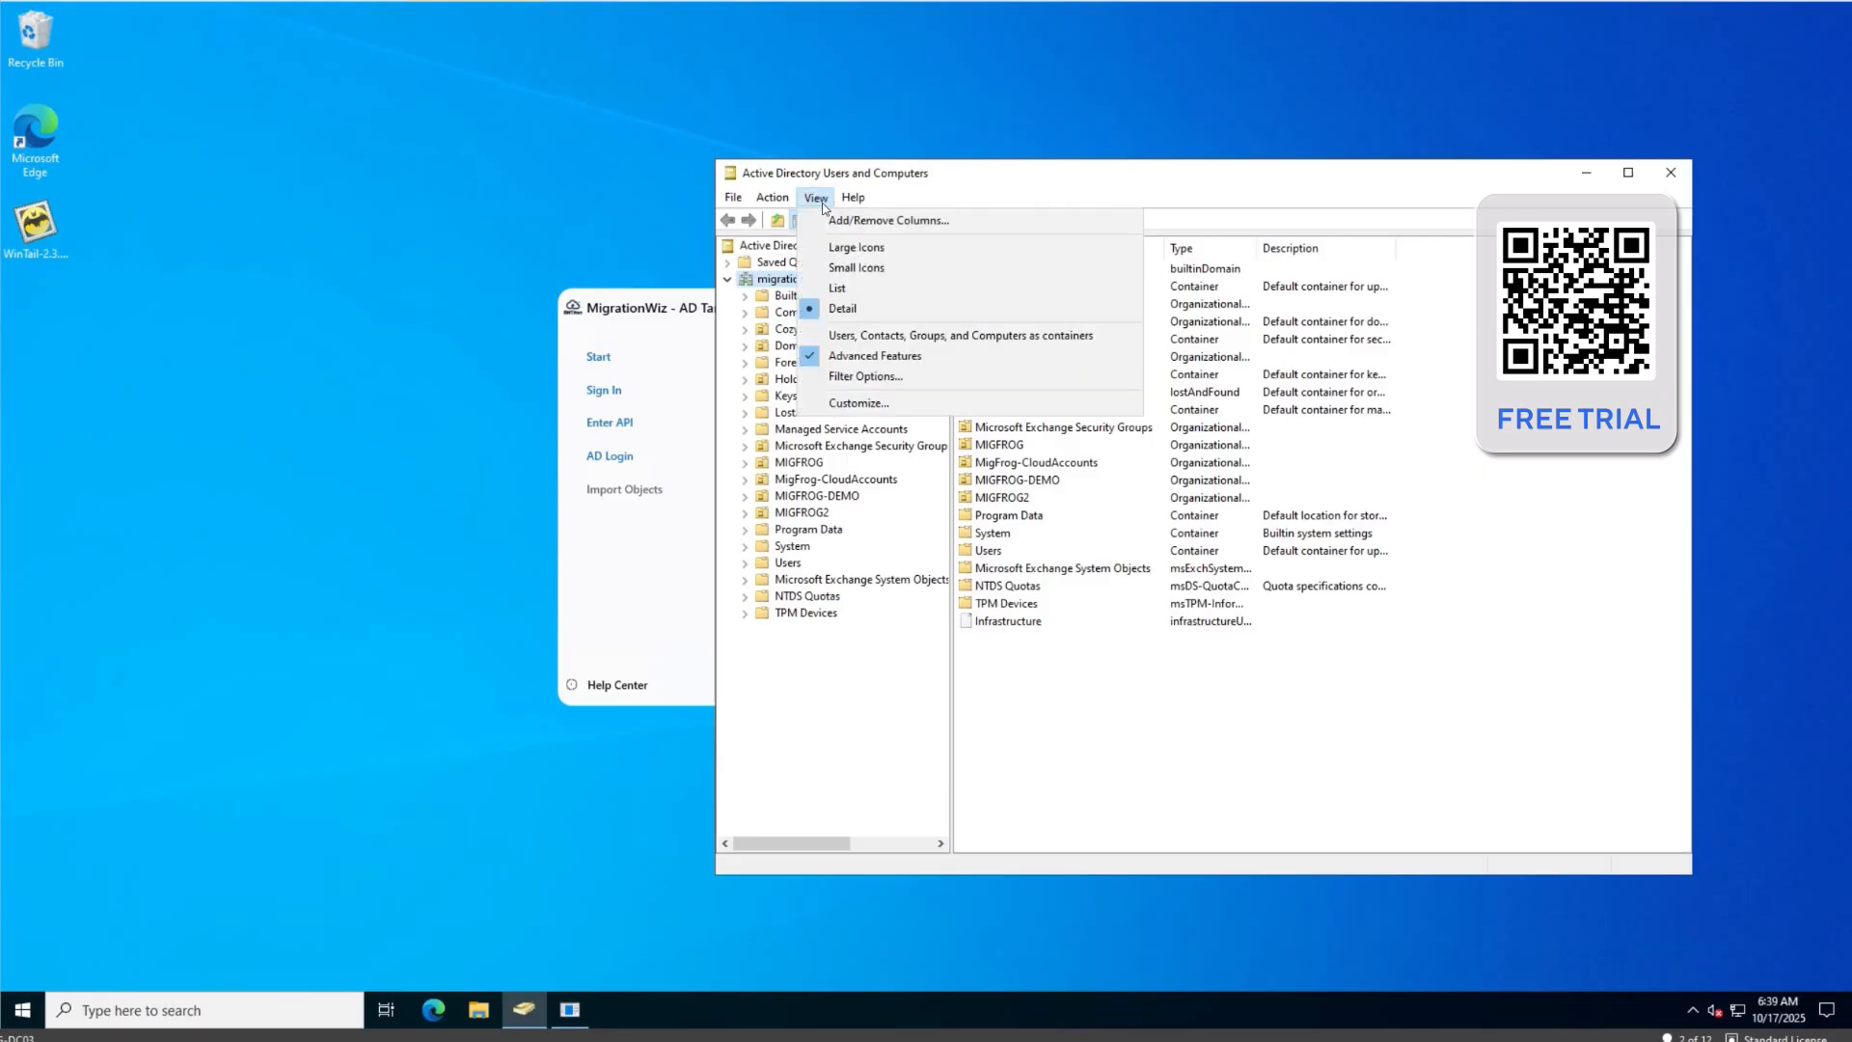
{"action": "left_click", "coordinate": [846, 357]}
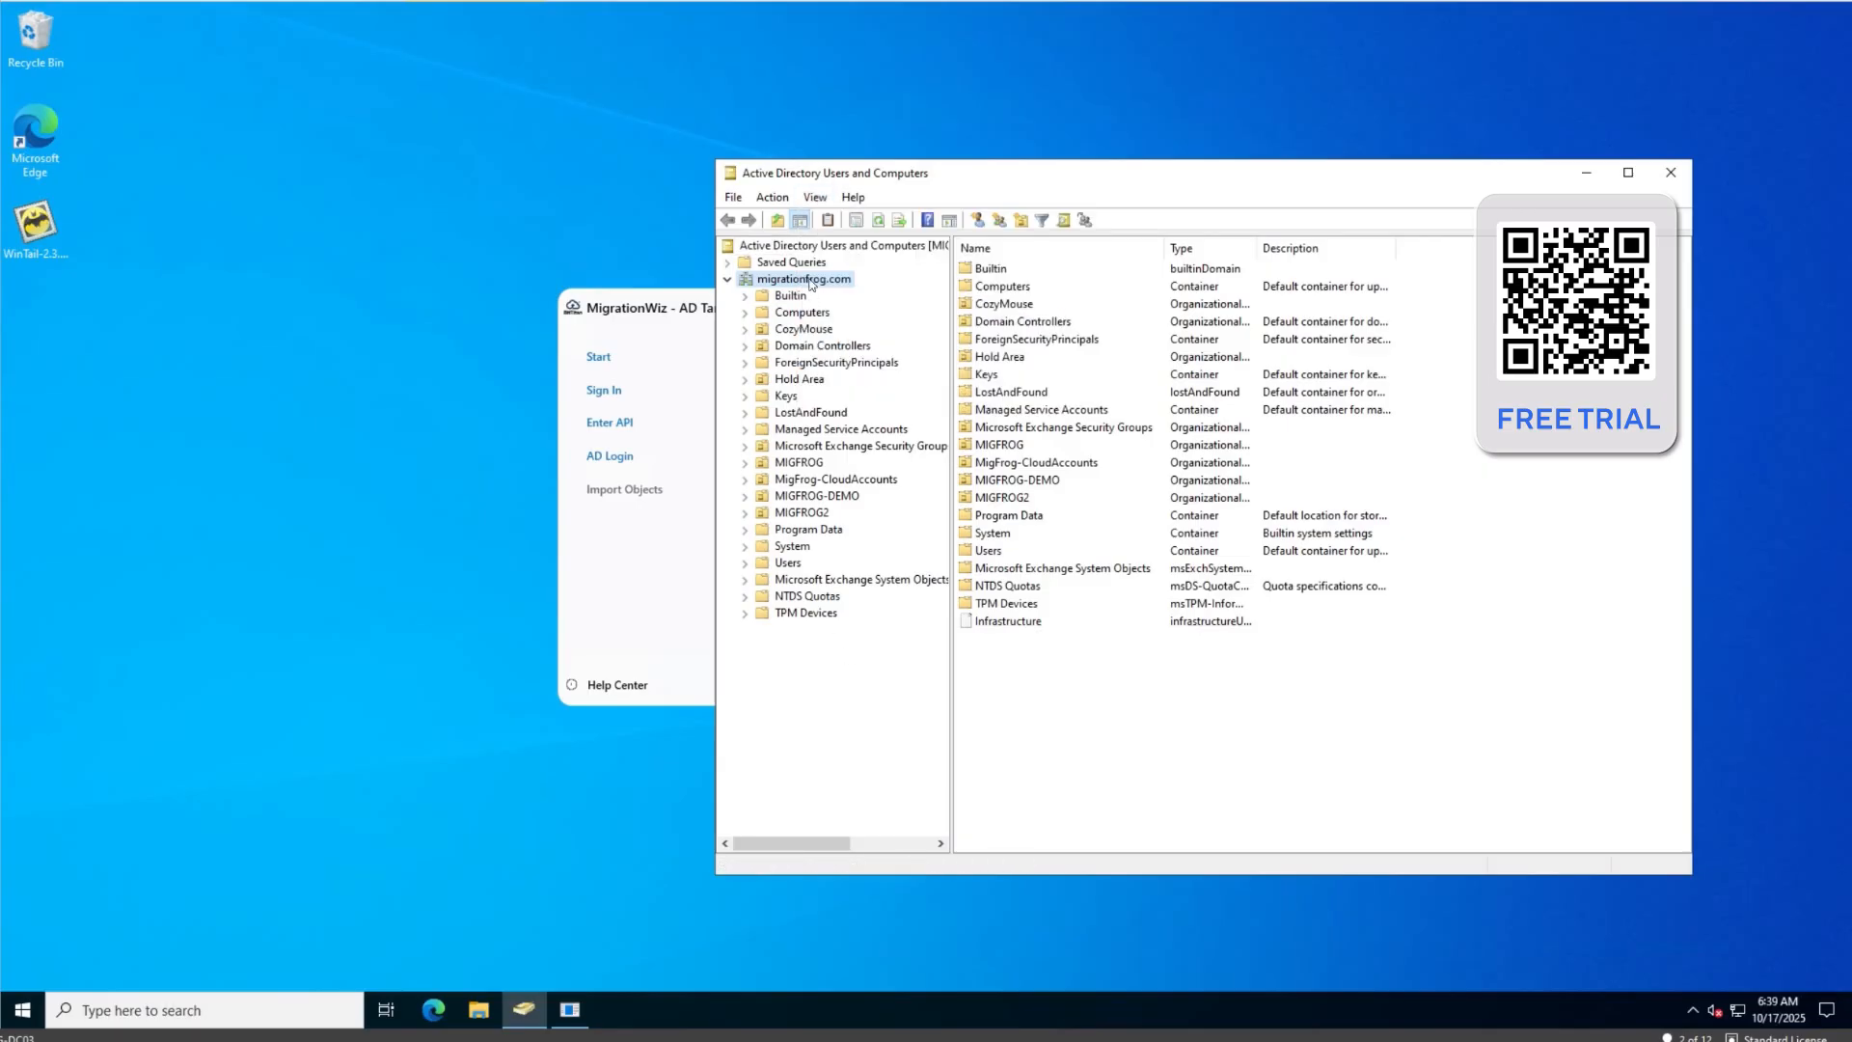
Open the attributes of the migrationfrog.com domain and copy its distinguishedName value, DC=migrationfrog,DC=com
{"action": "right_click", "coordinate": [810, 282]}
{"action": "left_click", "coordinate": [873, 541]}
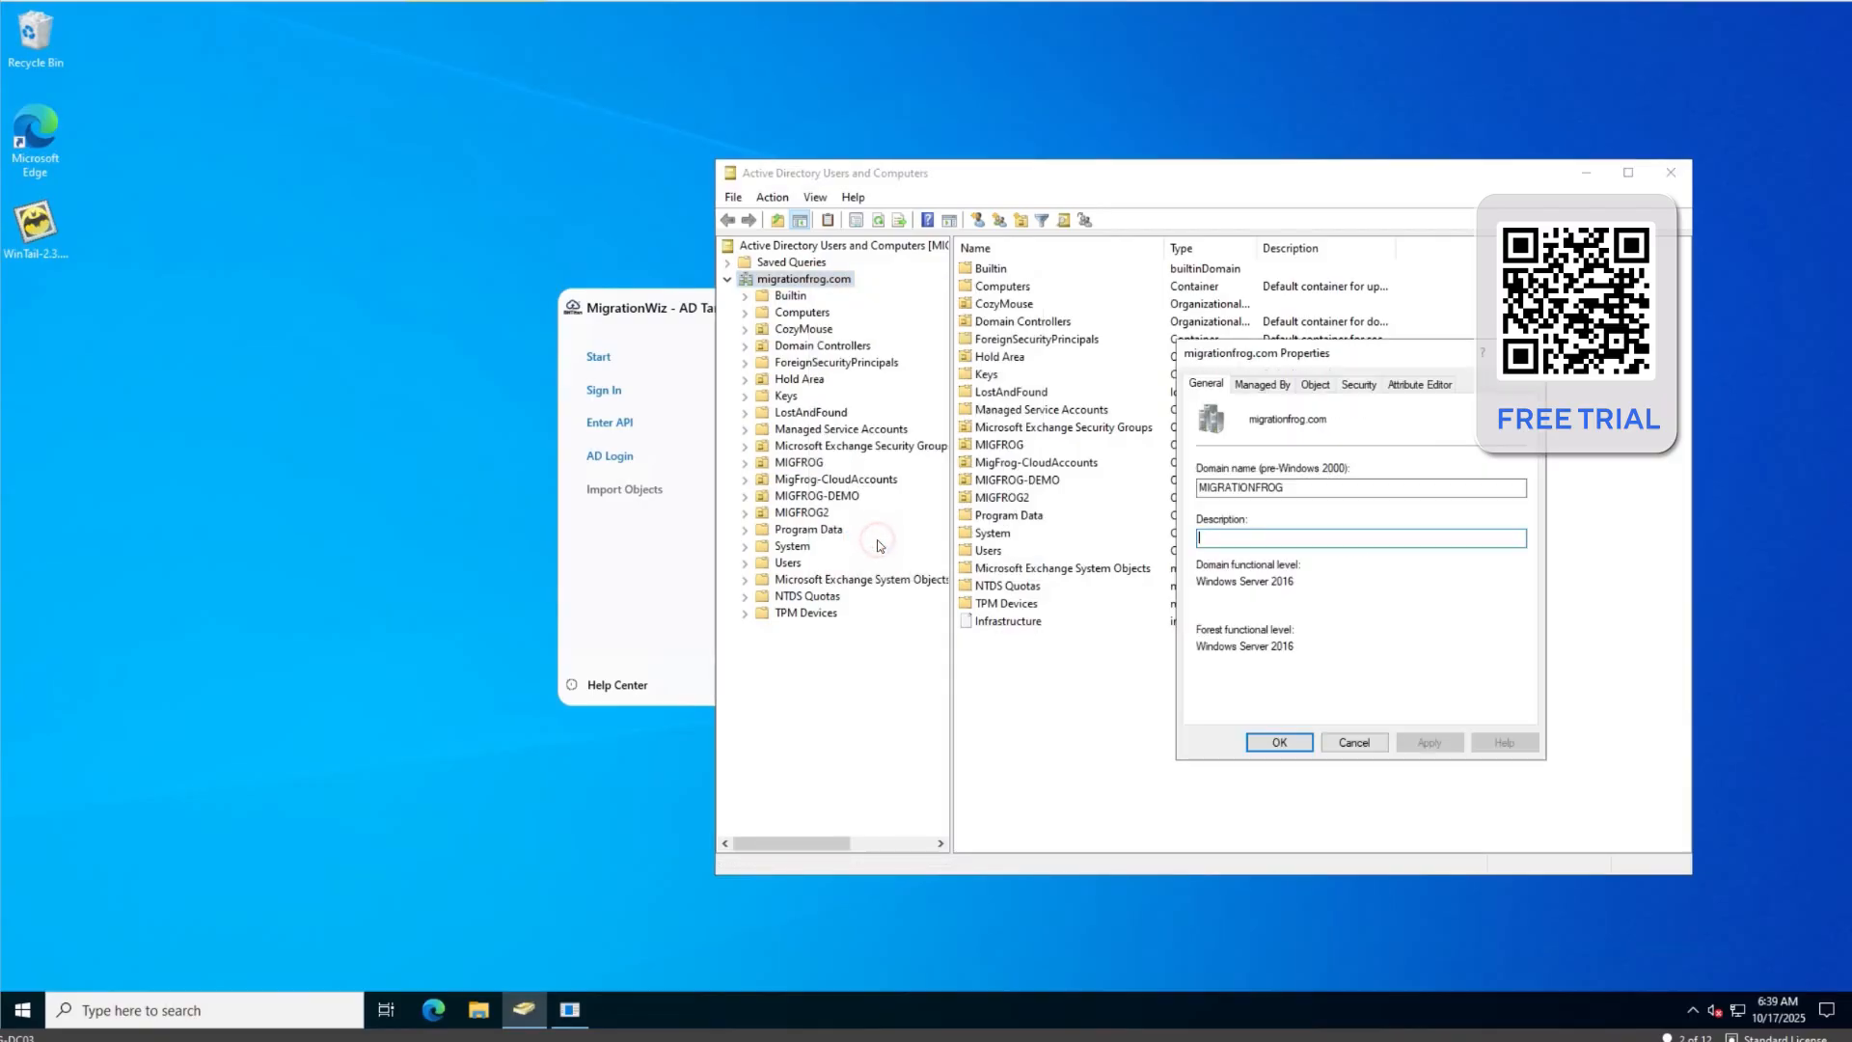
{"action": "left_click", "coordinate": [1412, 386]}
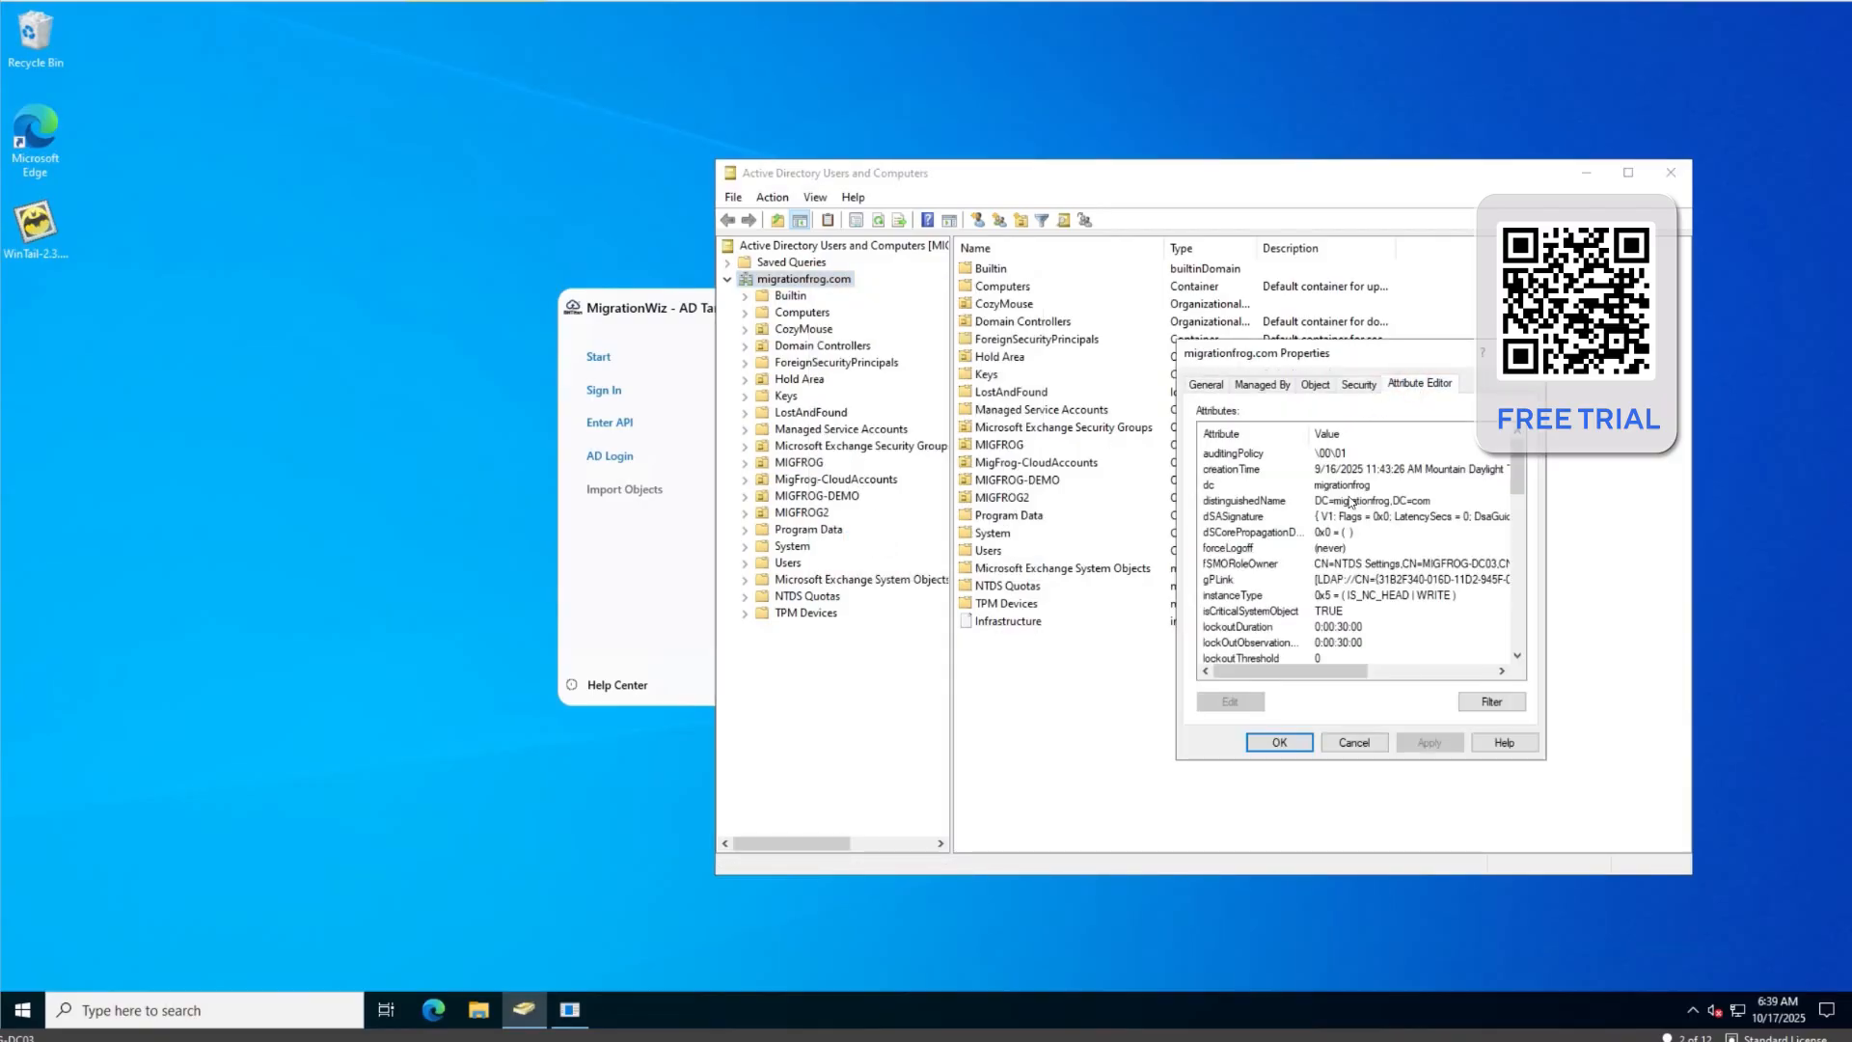
{"action": "left_click", "coordinate": [1351, 501]}
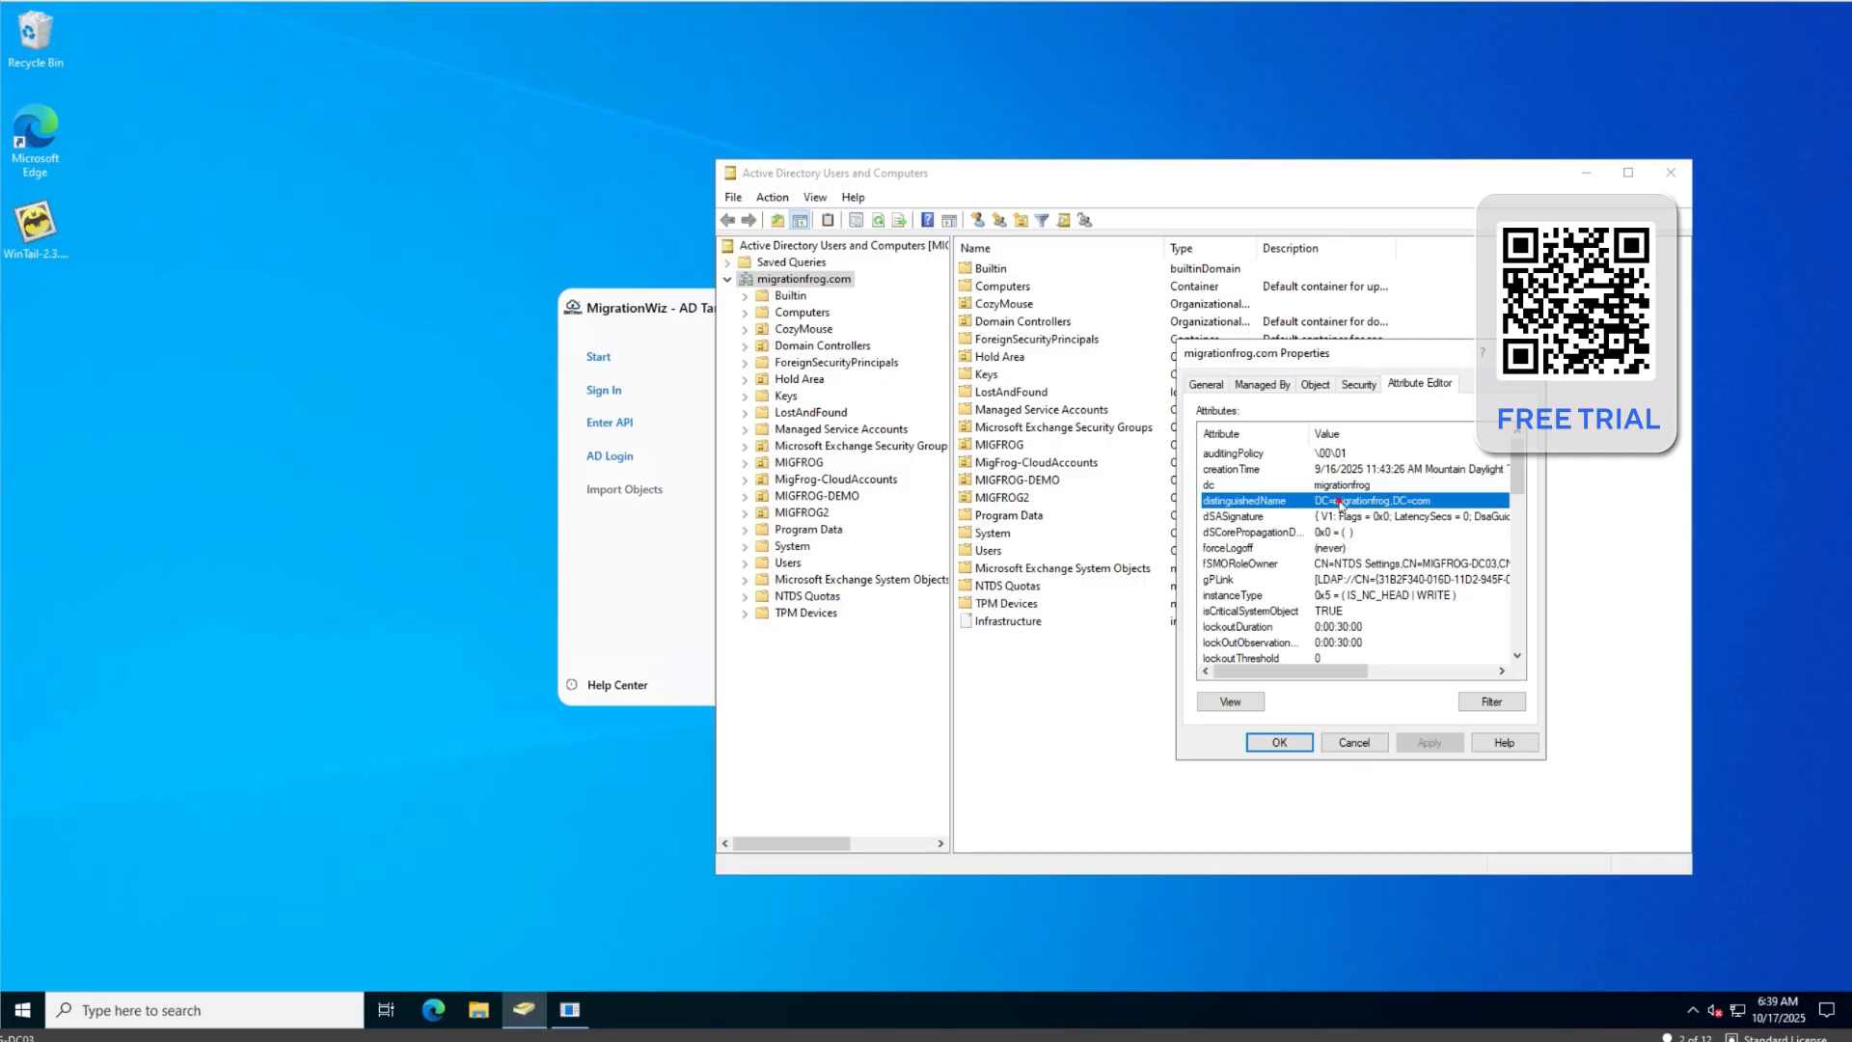
{"action": "double_click", "coordinate": [1336, 501]}
{"action": "key", "text": "ctrl+c"}
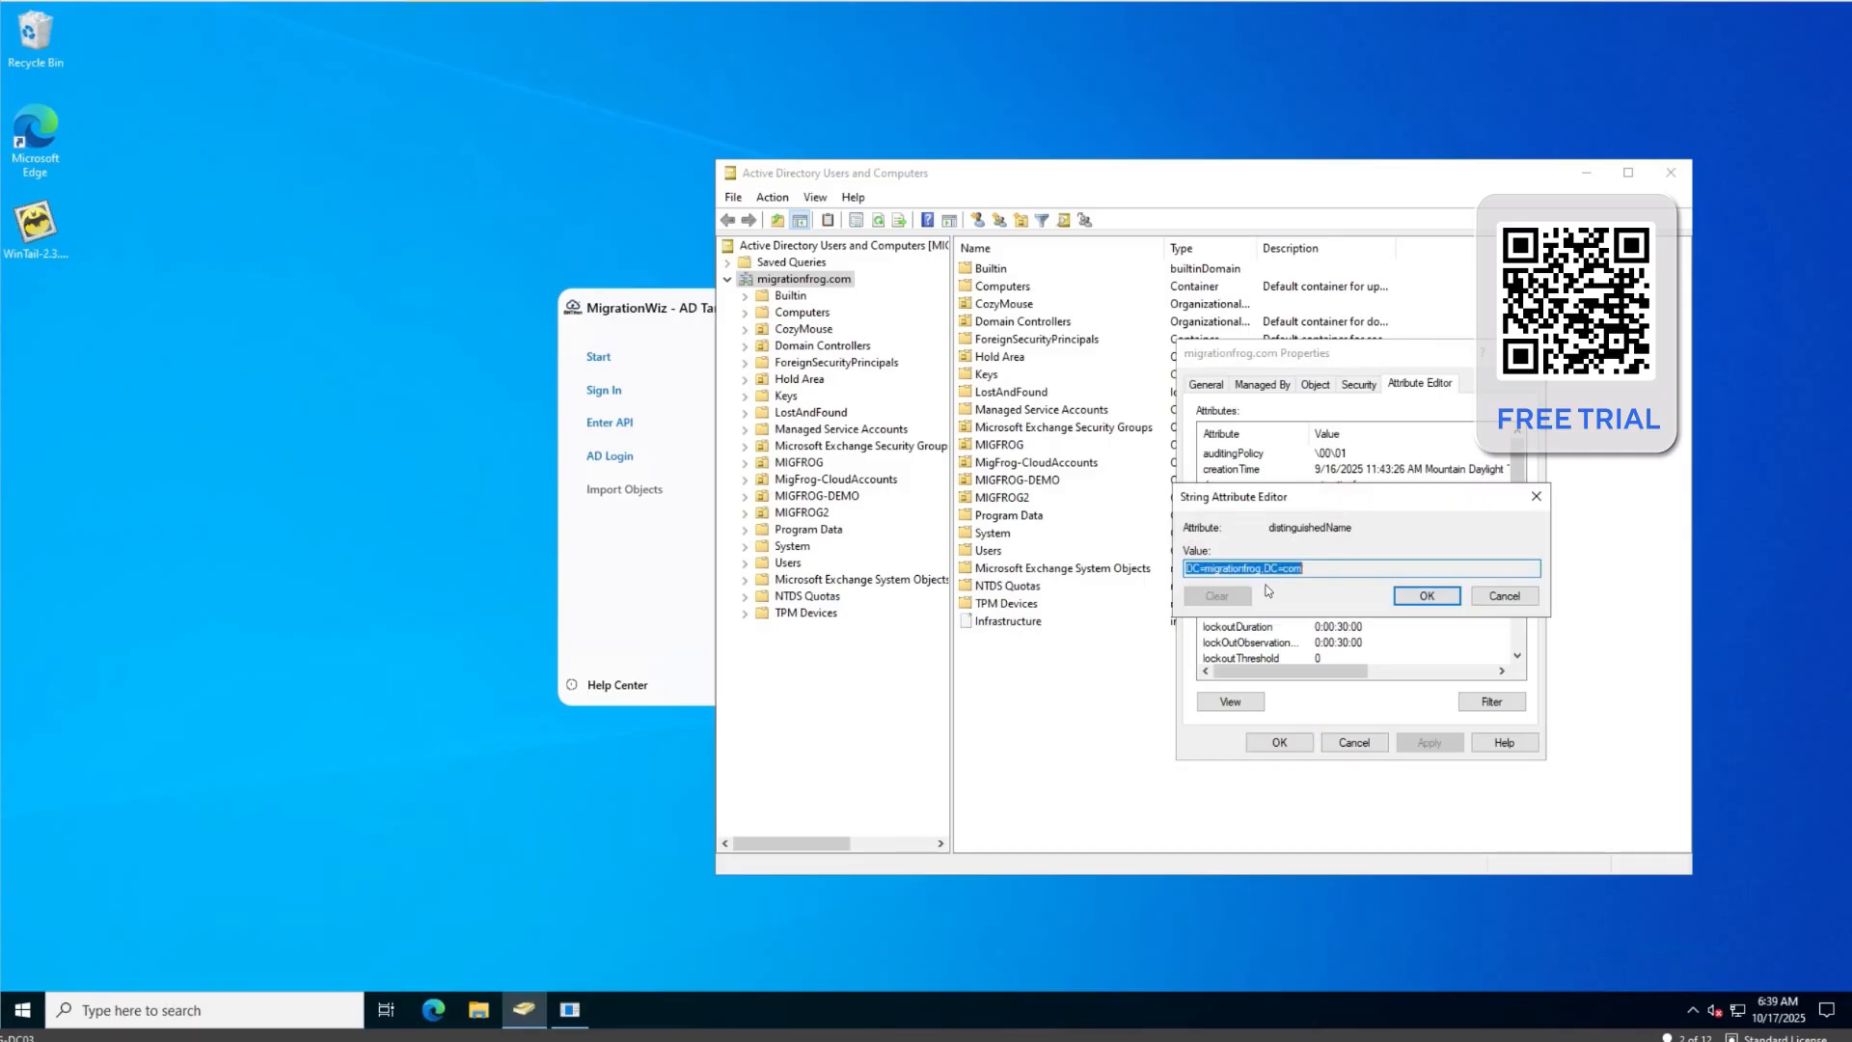
Close the domain attributes unchanged, set the AD Target Agent's login domain to DC=migrationfrog,DC=com, and connect to the target AD
{"action": "left_click", "coordinate": [1505, 595]}
{"action": "left_click", "coordinate": [1353, 742]}
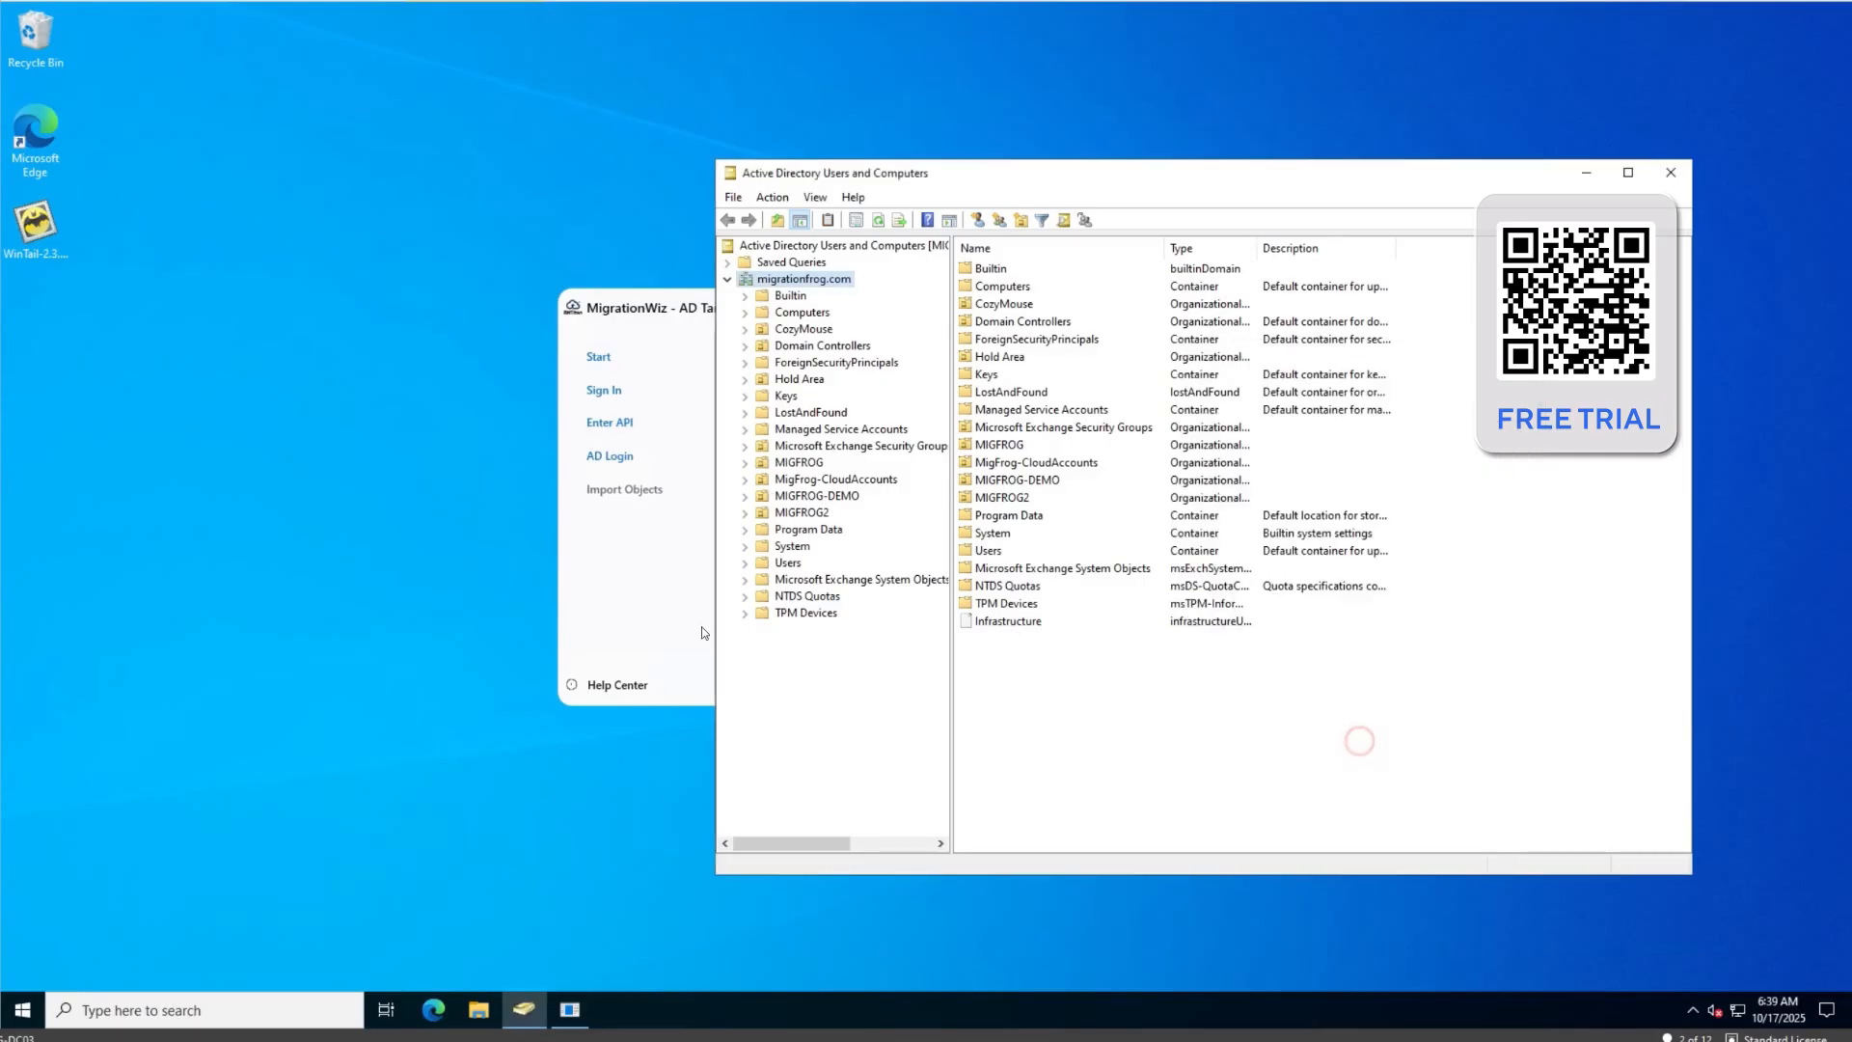
{"action": "left_click", "coordinate": [682, 628]}
{"action": "left_click_drag", "start_coordinate": [1017, 621], "coordinate": [731, 628]}
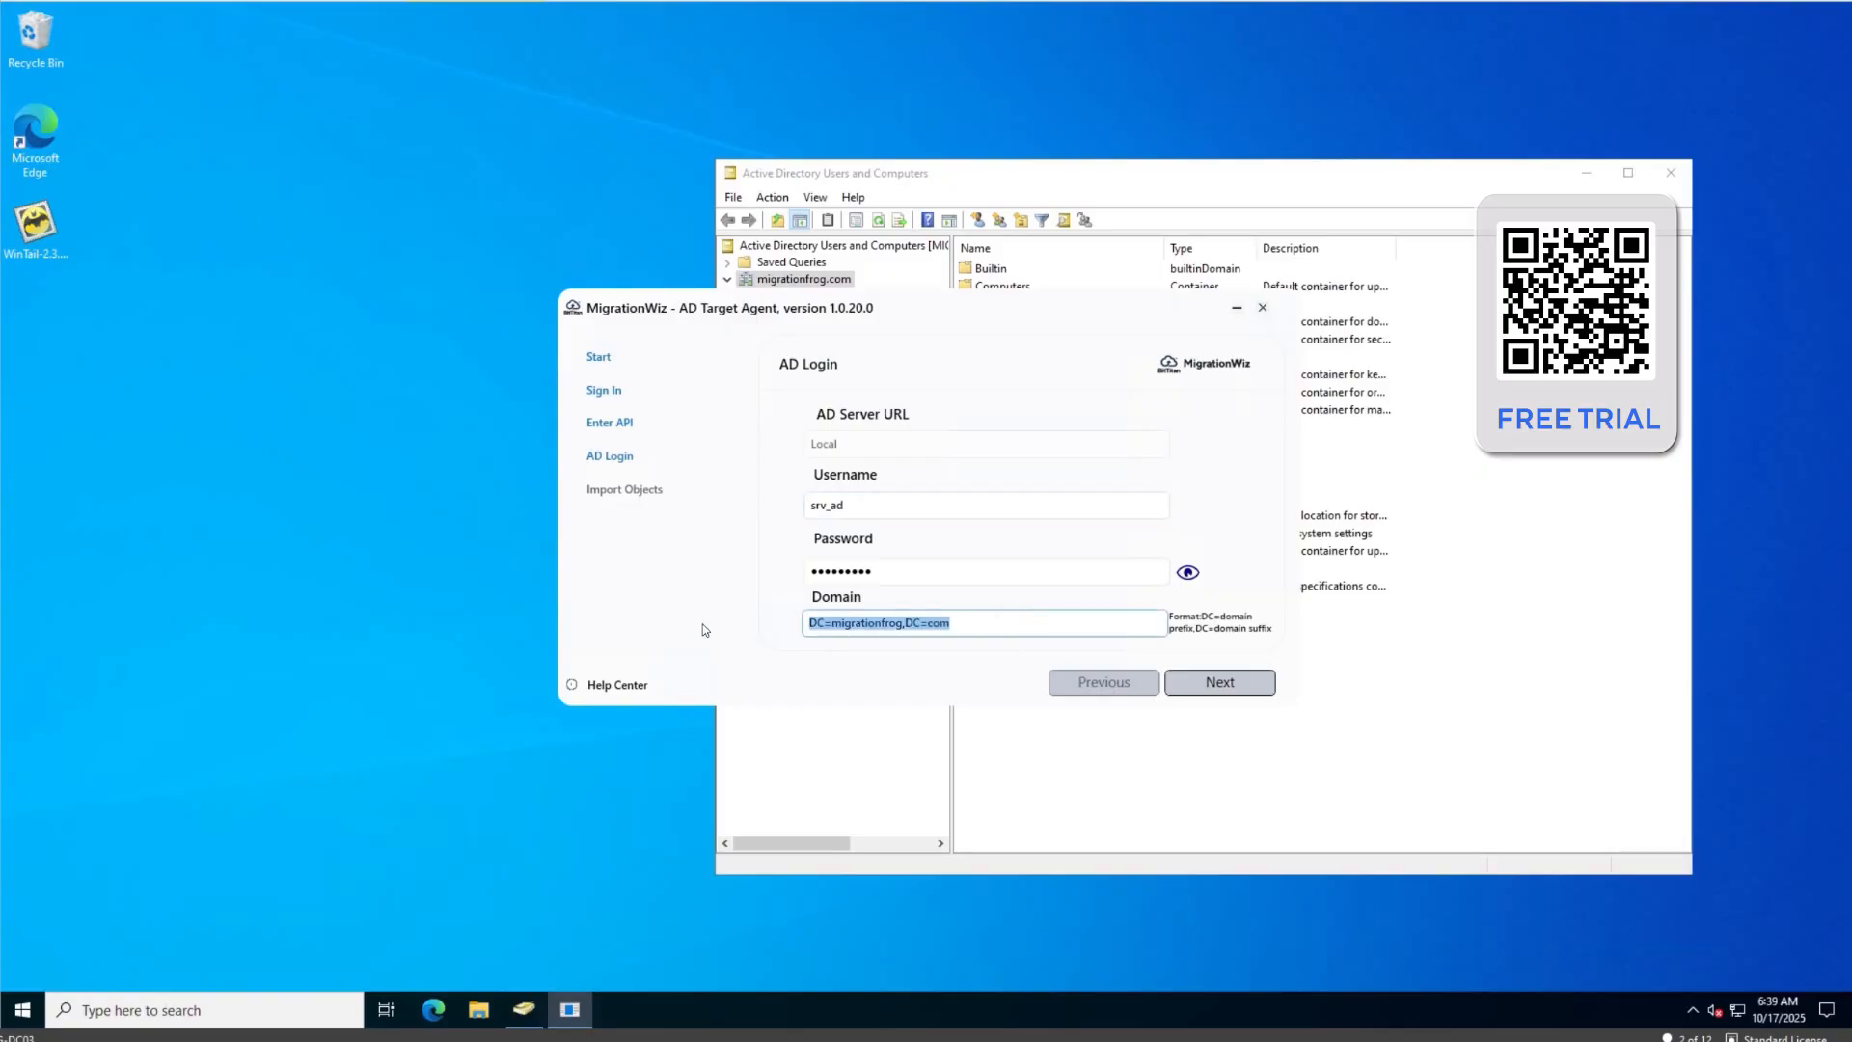
{"action": "key", "text": "ctrl+v"}
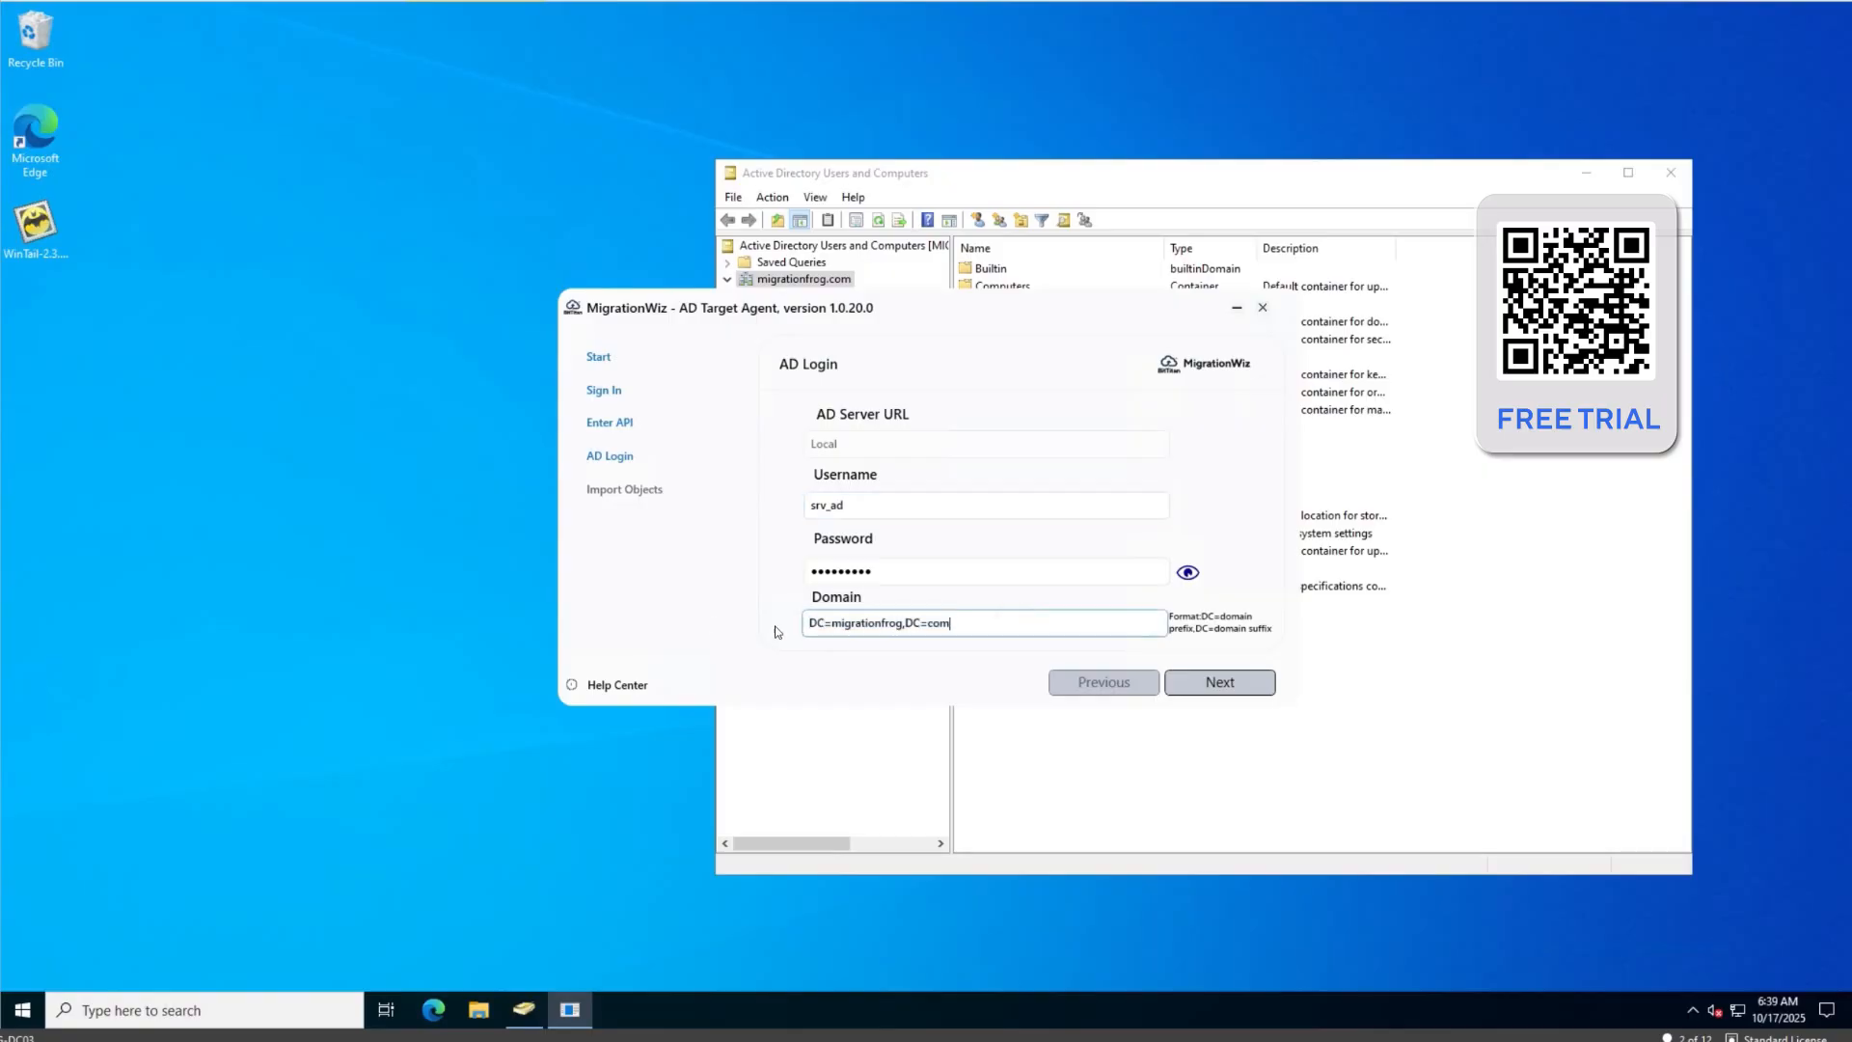
{"action": "left_click", "coordinate": [1216, 678]}
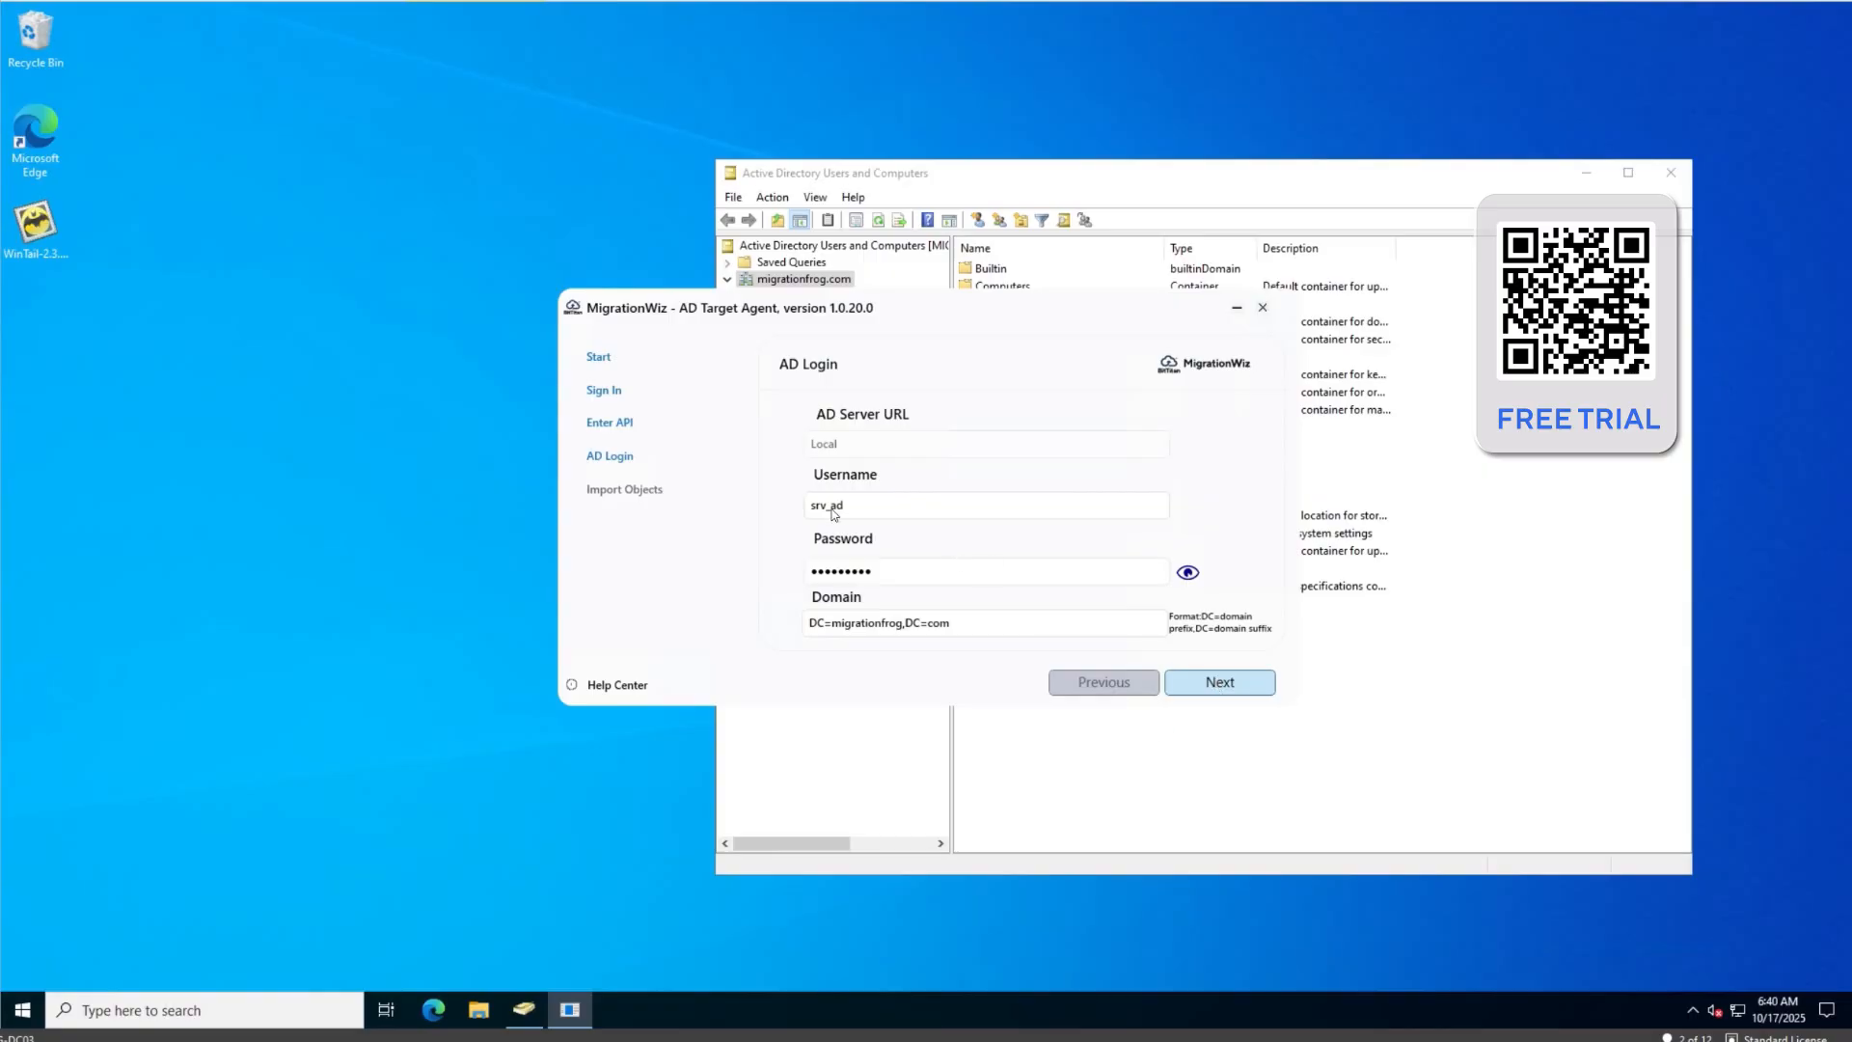
{"action": "left_click", "coordinate": [1169, 680]}
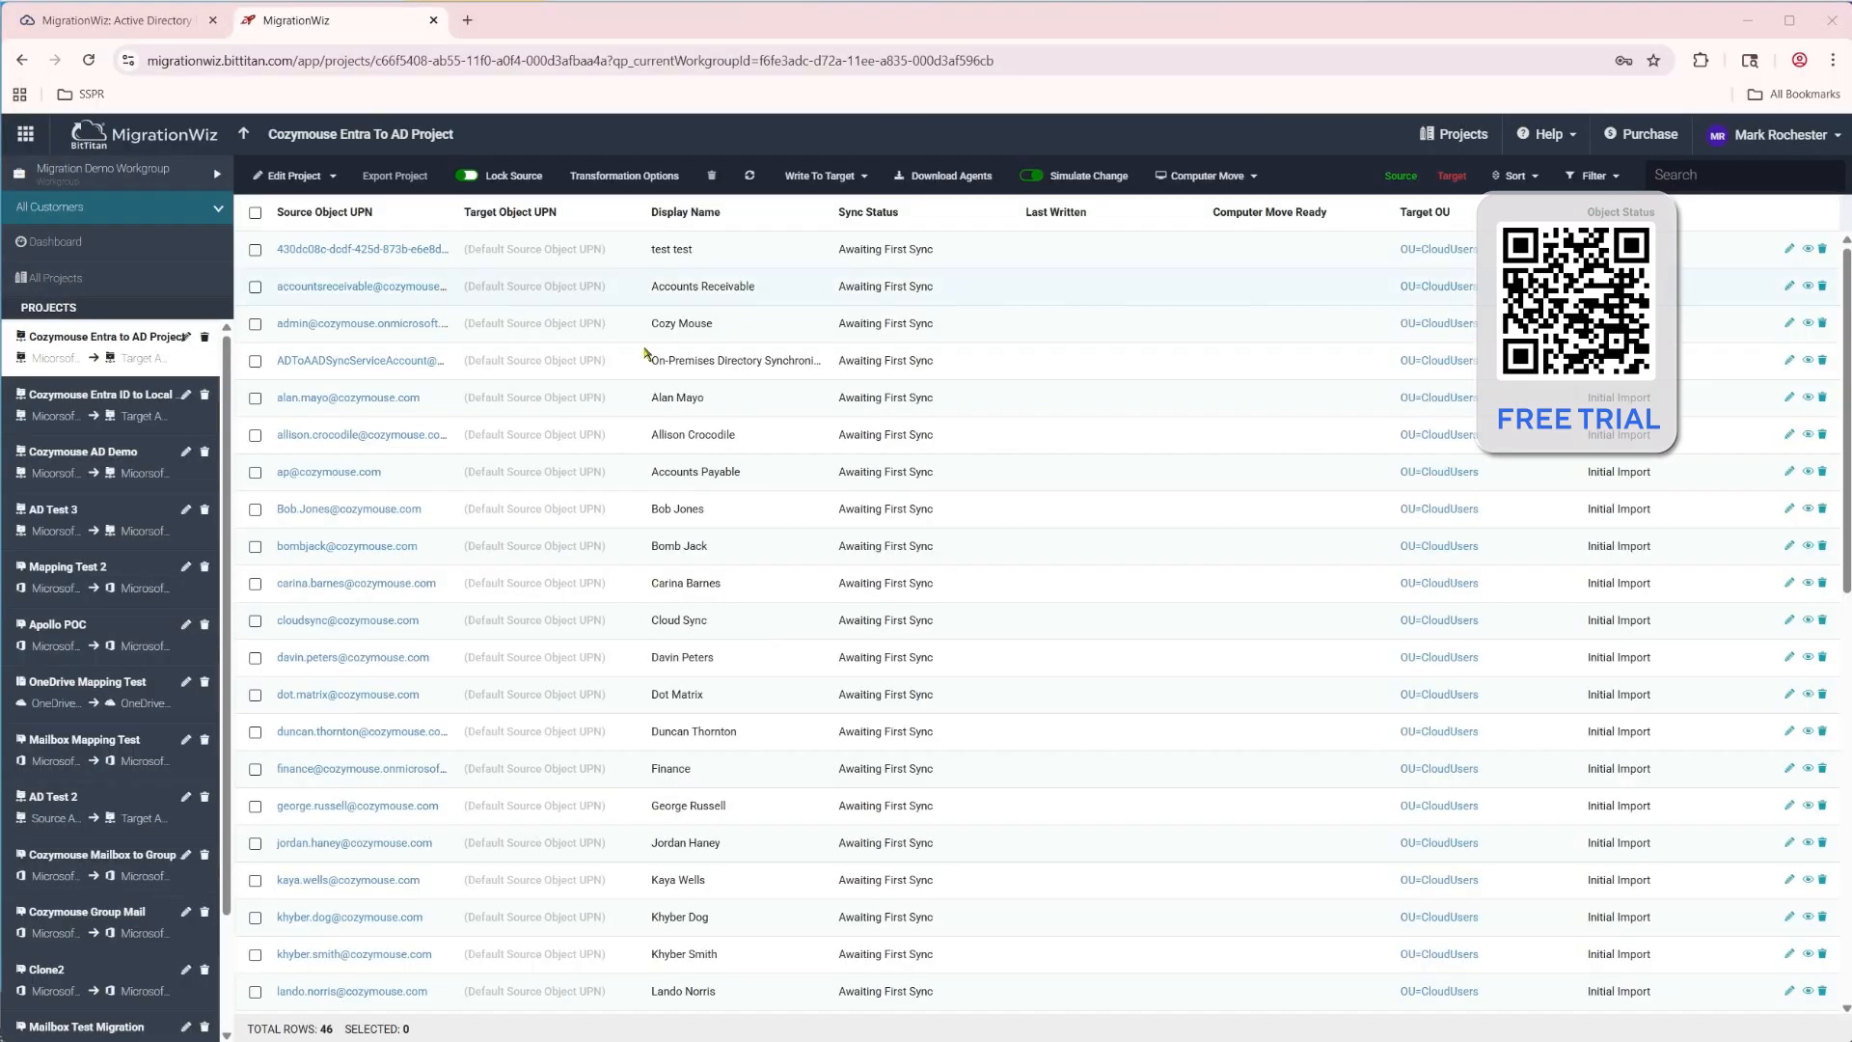
Switch to the MigrationWiz web console and review the source AD object properties of the sixth listed user in the project
{"action": "left_click", "coordinate": [254, 435]}
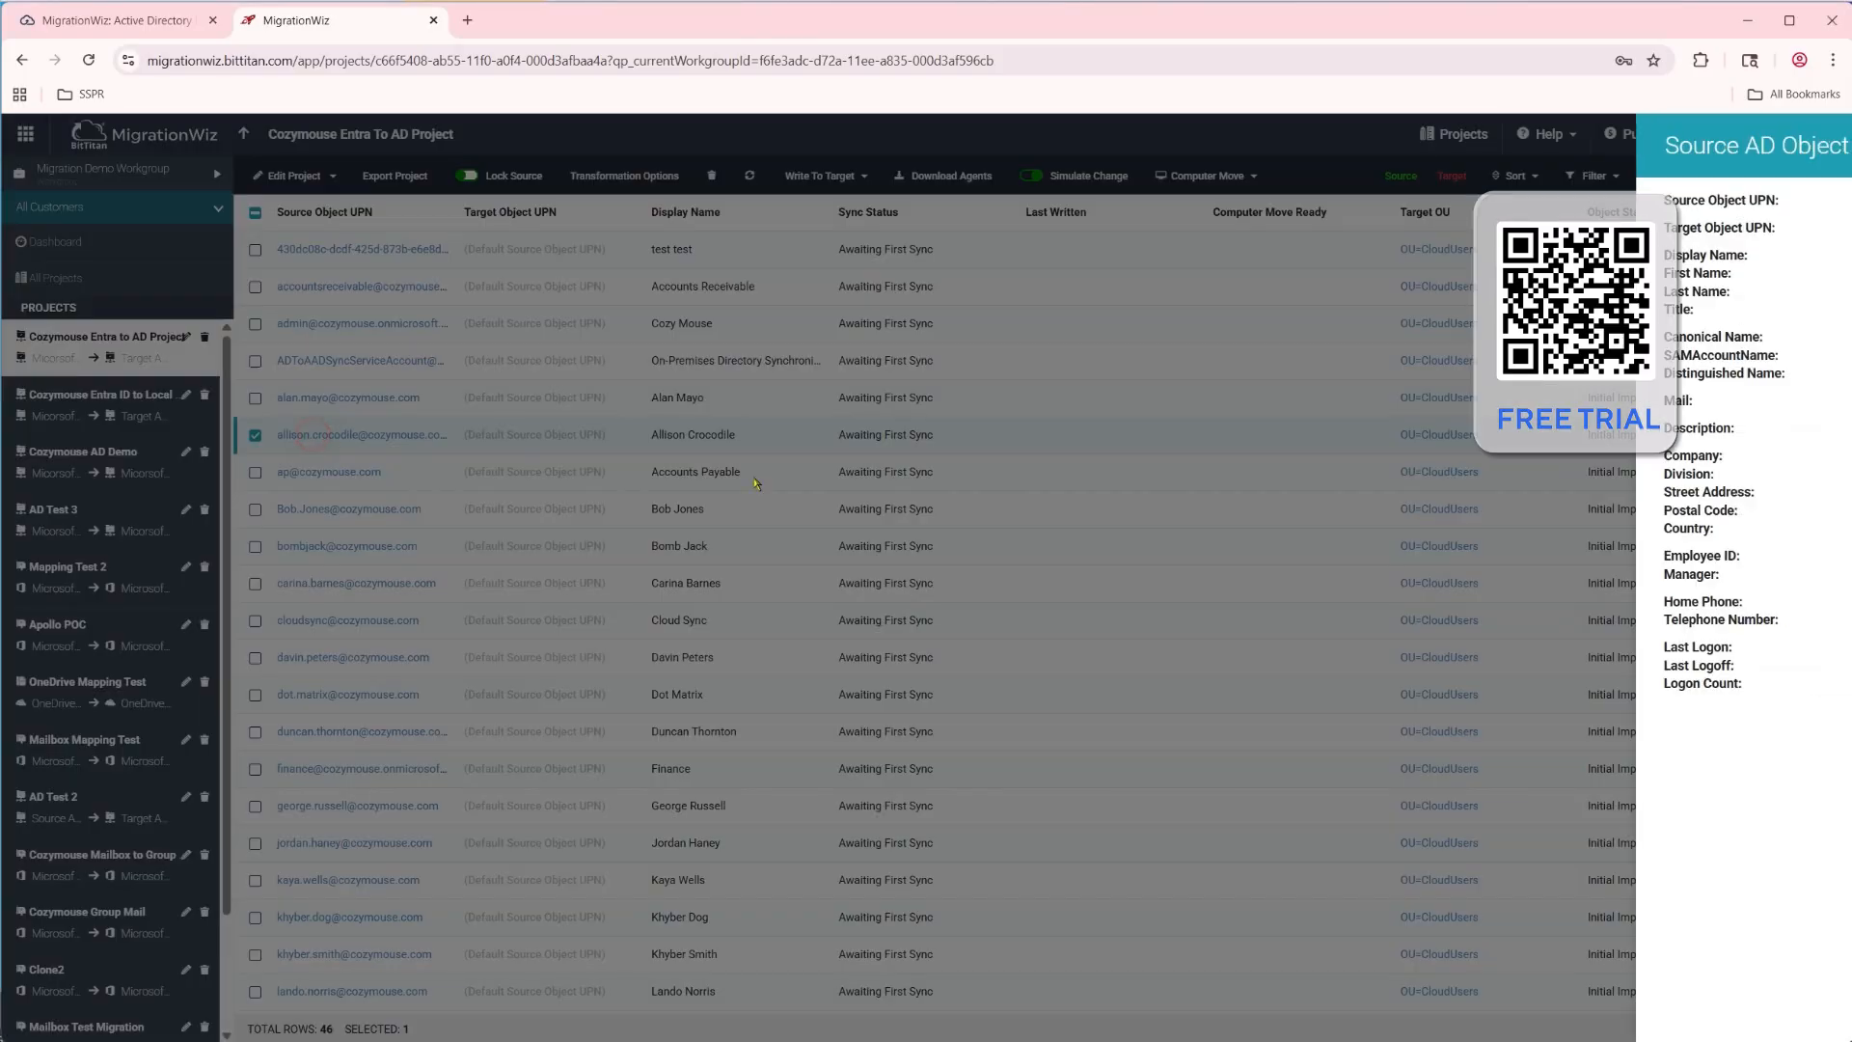
{"action": "left_click", "coordinate": [310, 437]}
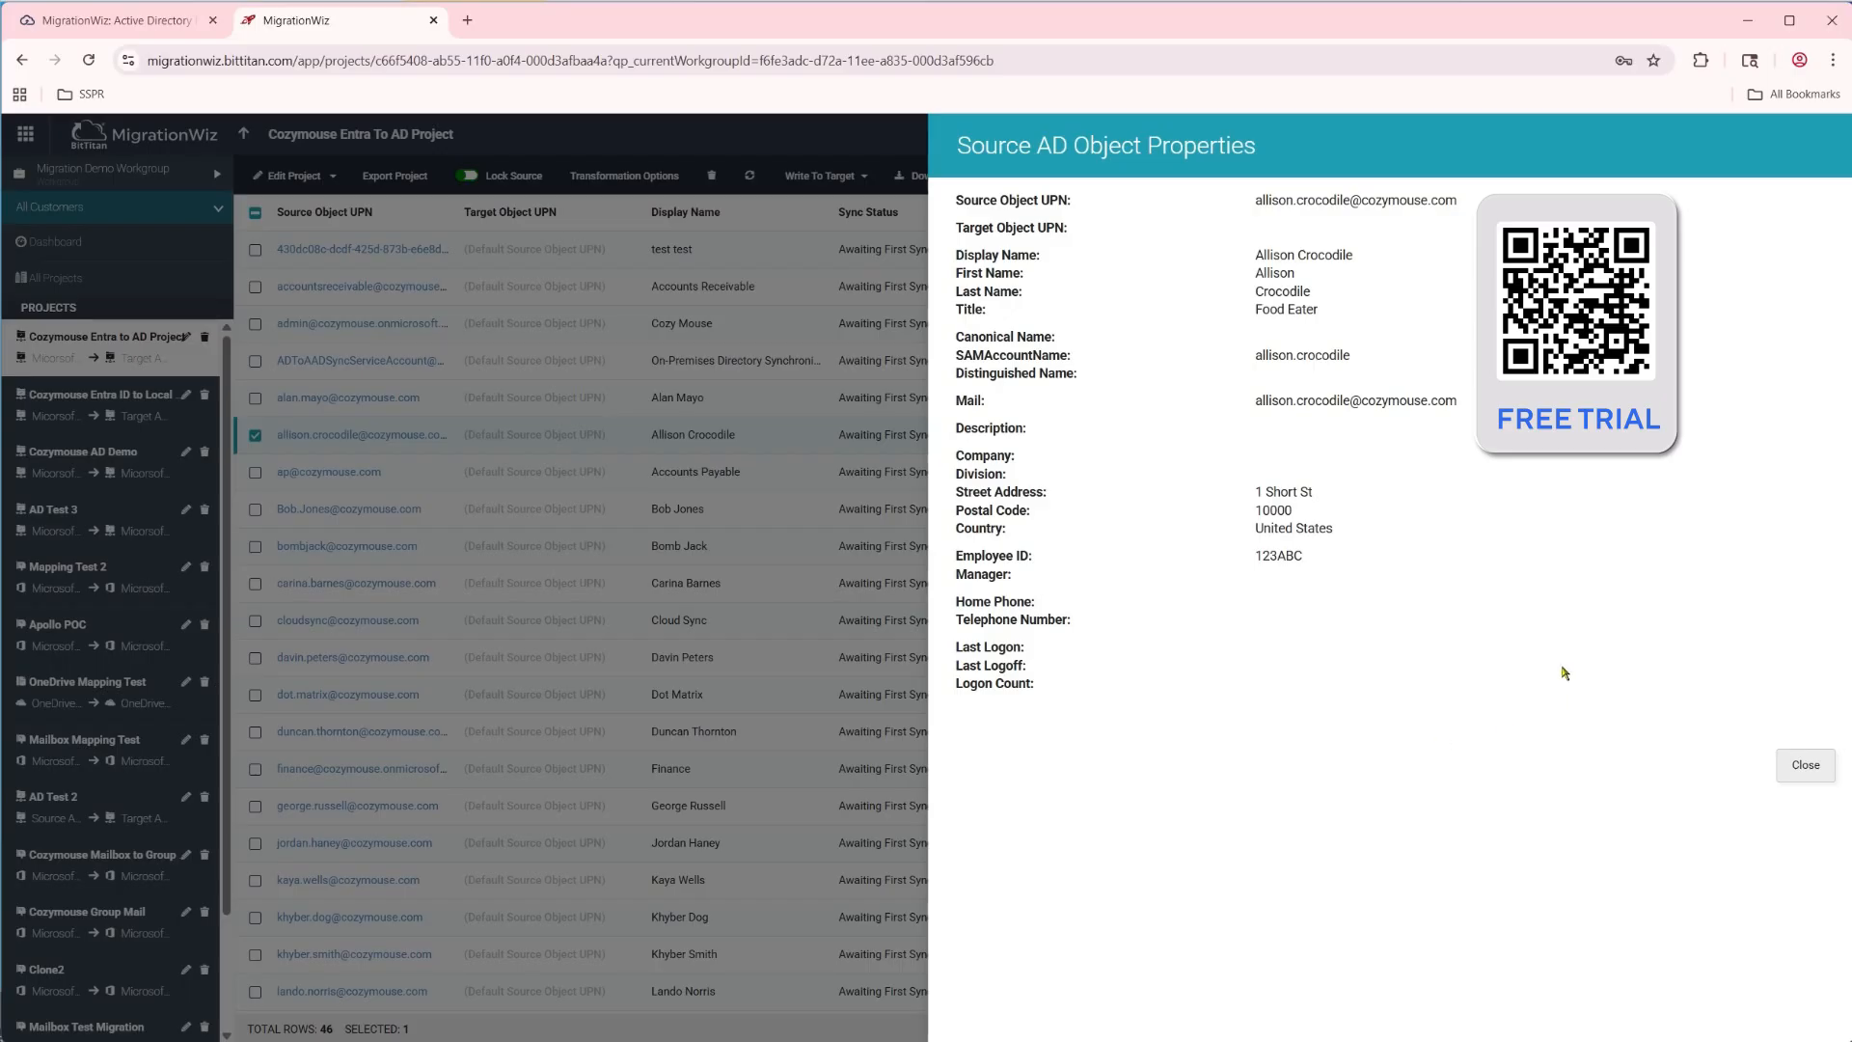
{"action": "left_click", "coordinate": [1802, 769]}
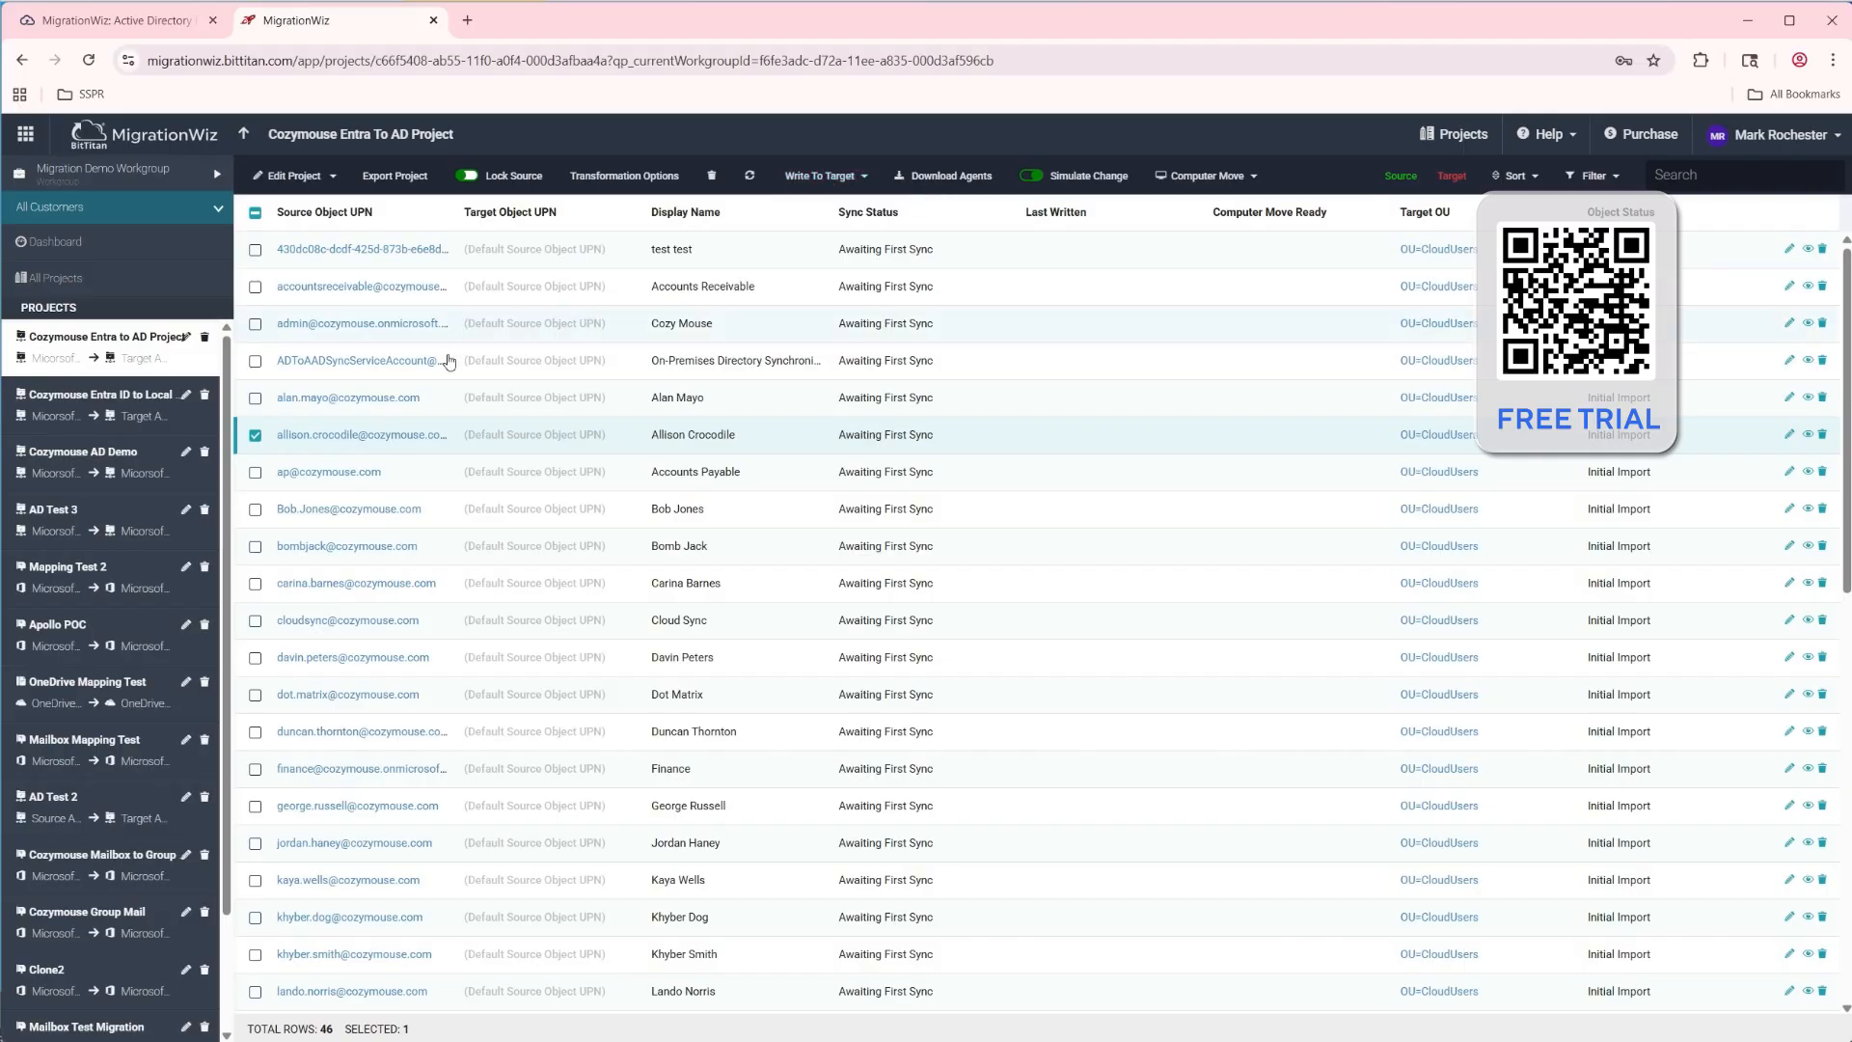
Confirm UPN Prefix as the matching criterion in the advanced options of Cozymouse Entra to AD Project, and return to the object list
{"action": "left_click", "coordinate": [318, 179]}
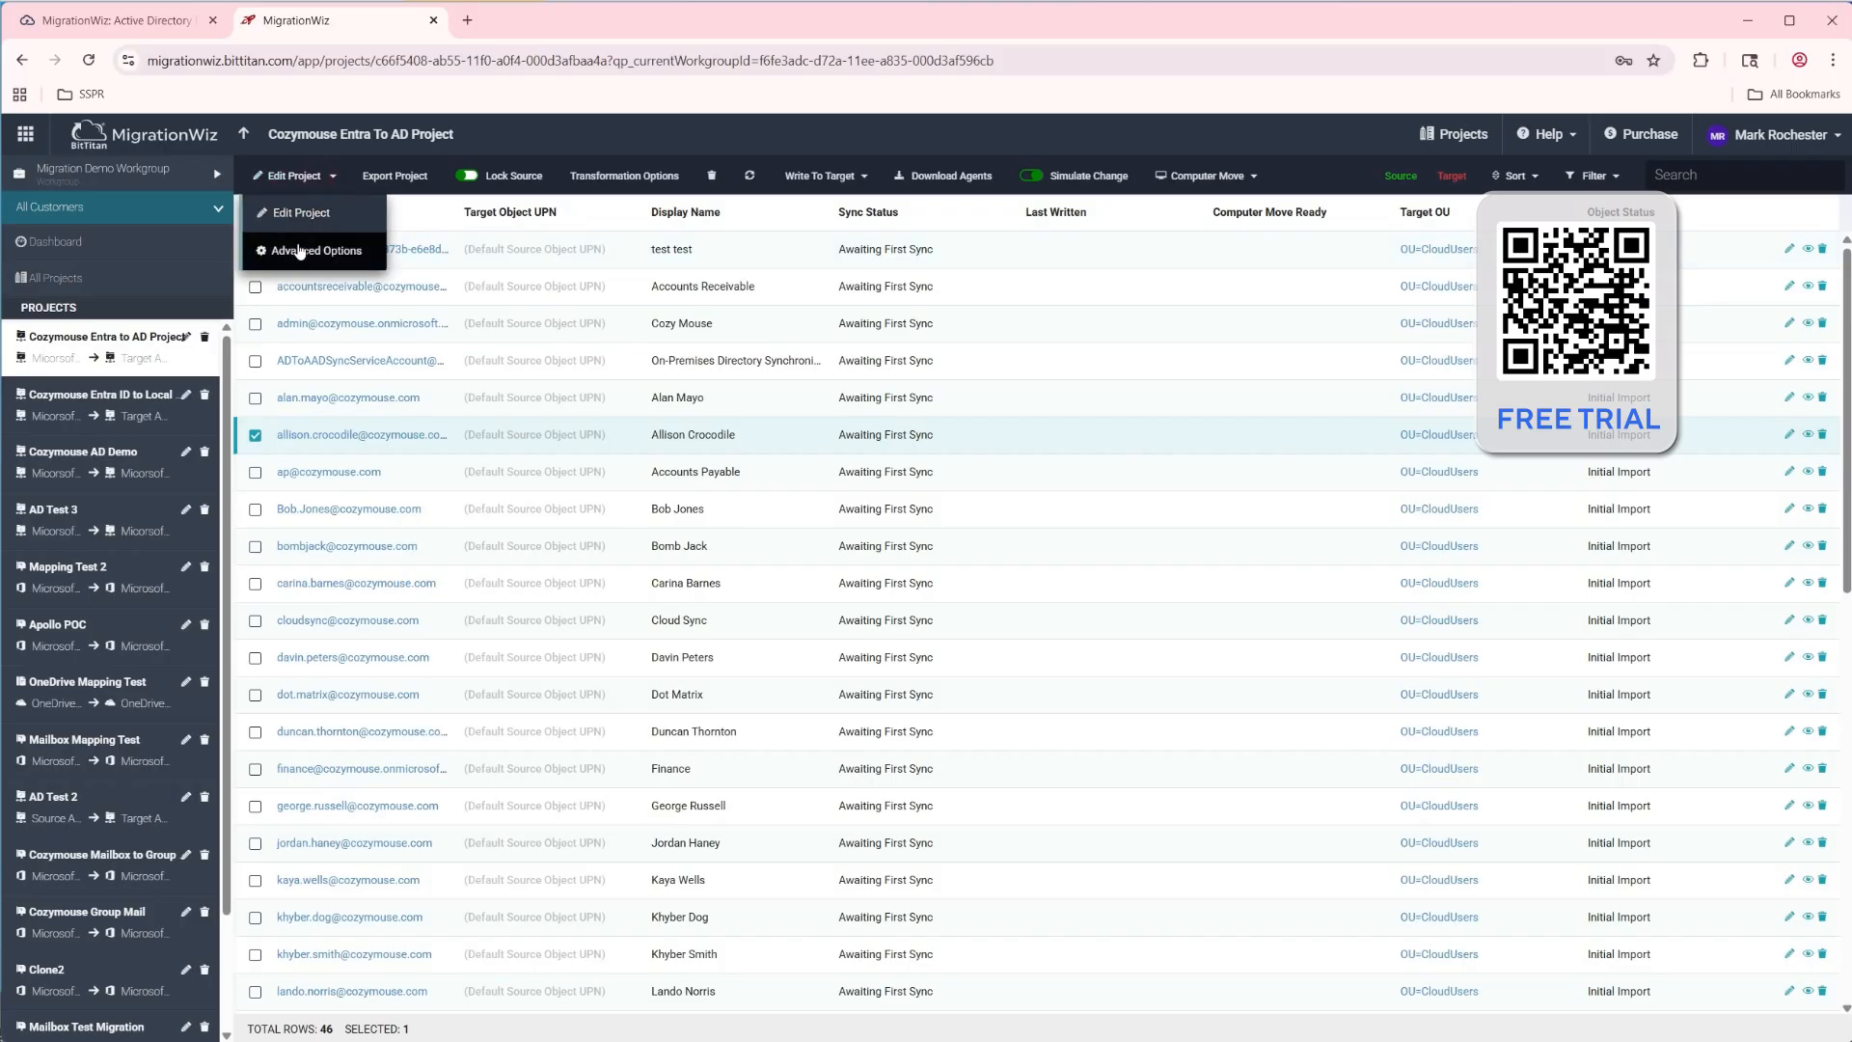
{"action": "left_click", "coordinate": [286, 253]}
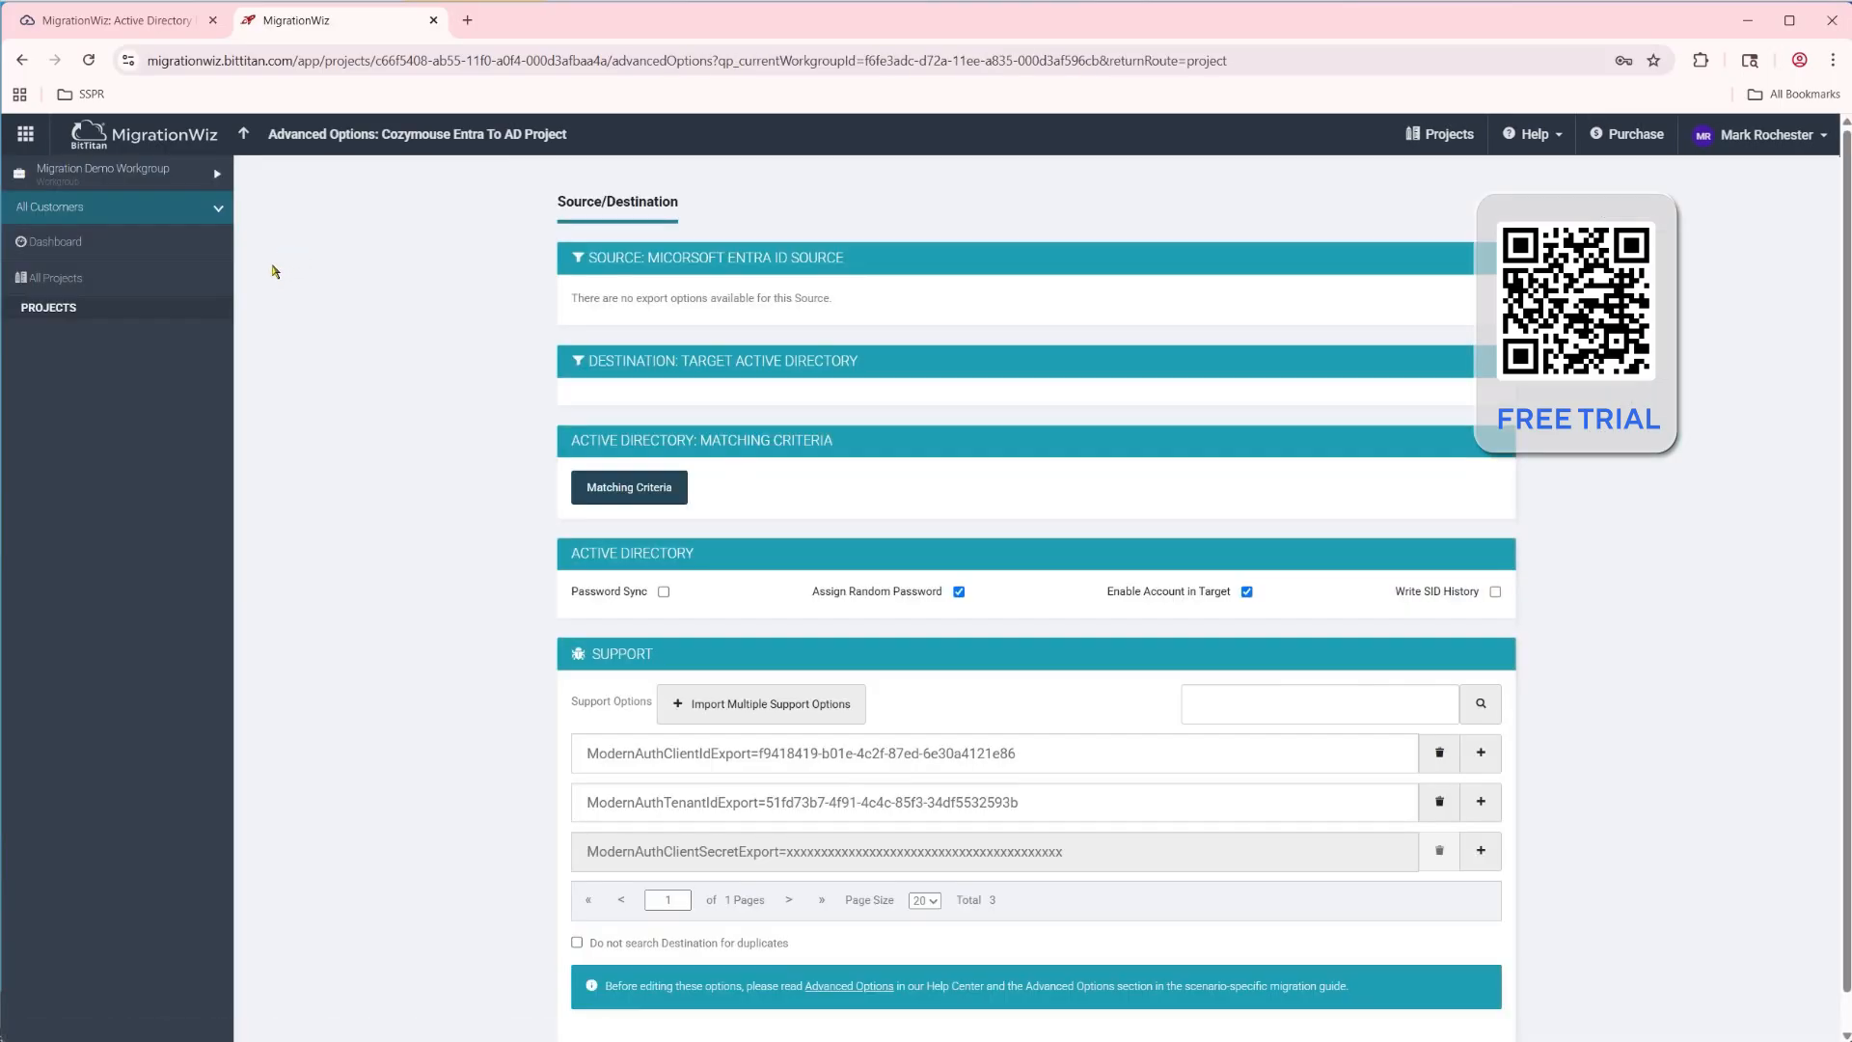
{"action": "left_click", "coordinate": [644, 490]}
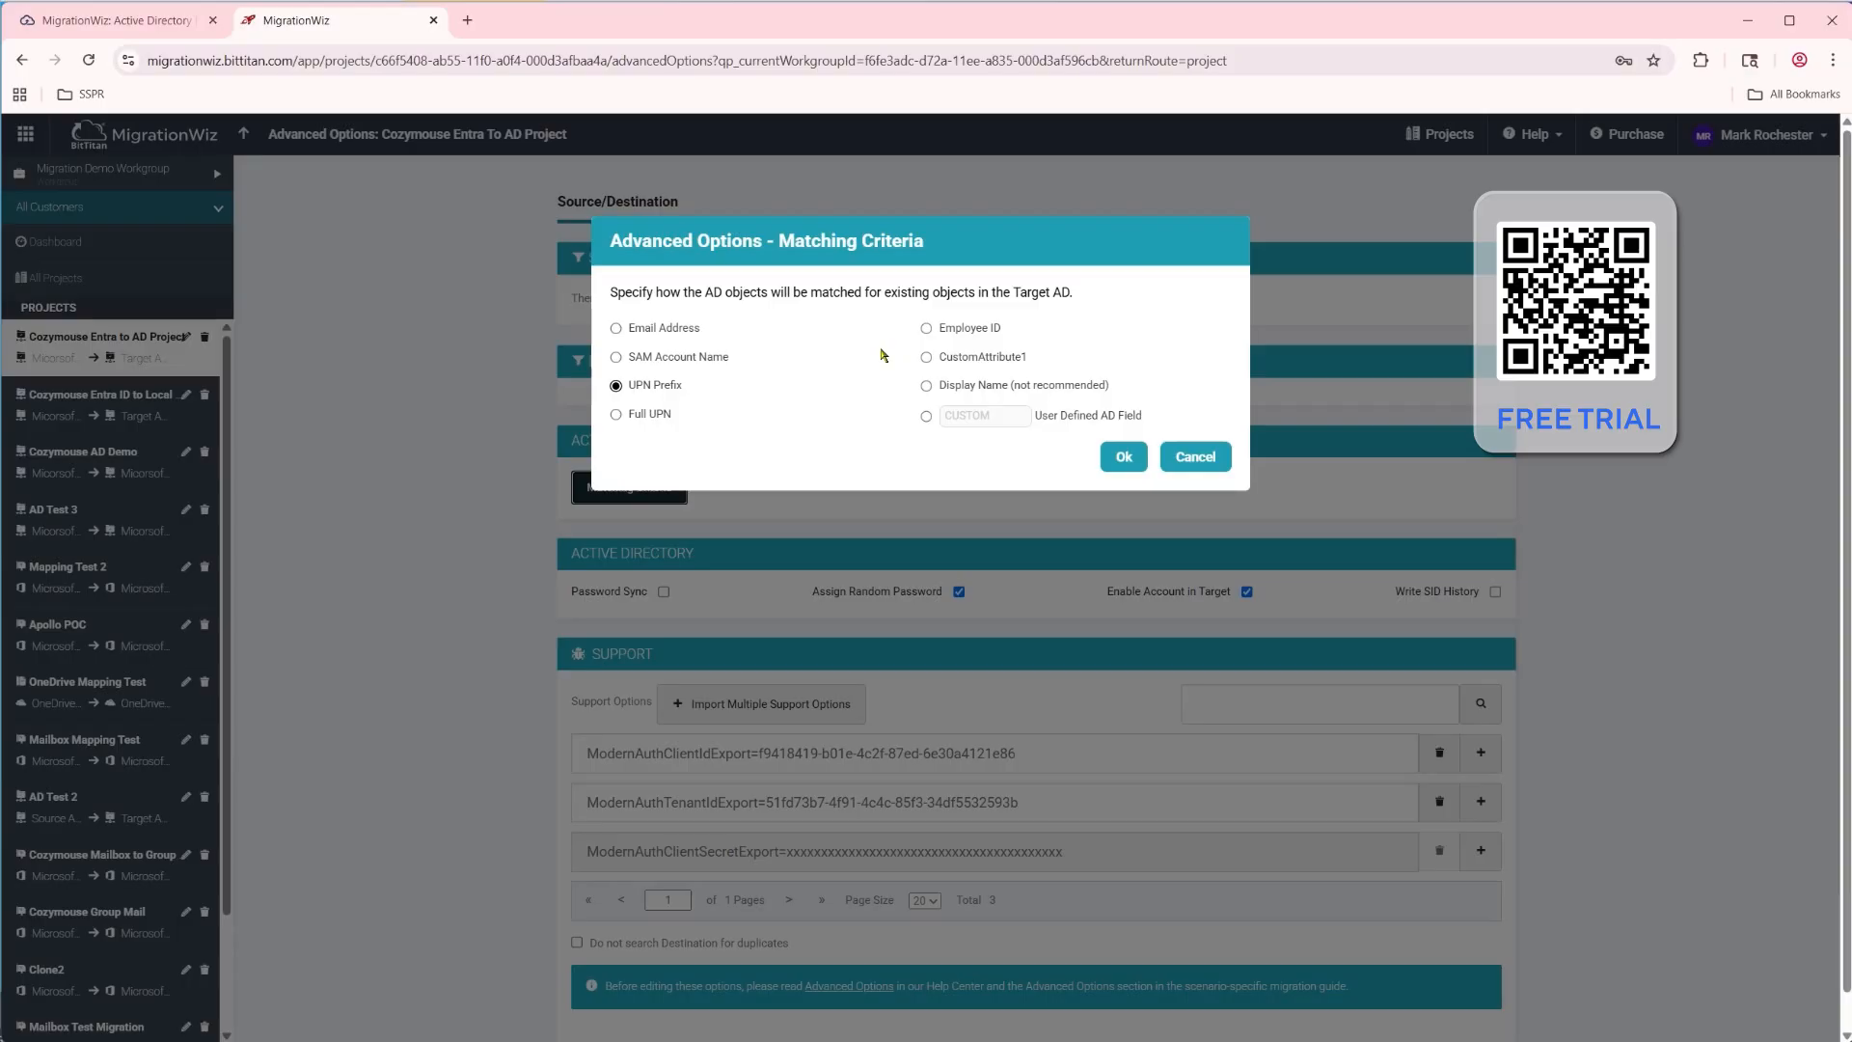
{"action": "left_click", "coordinate": [1120, 459]}
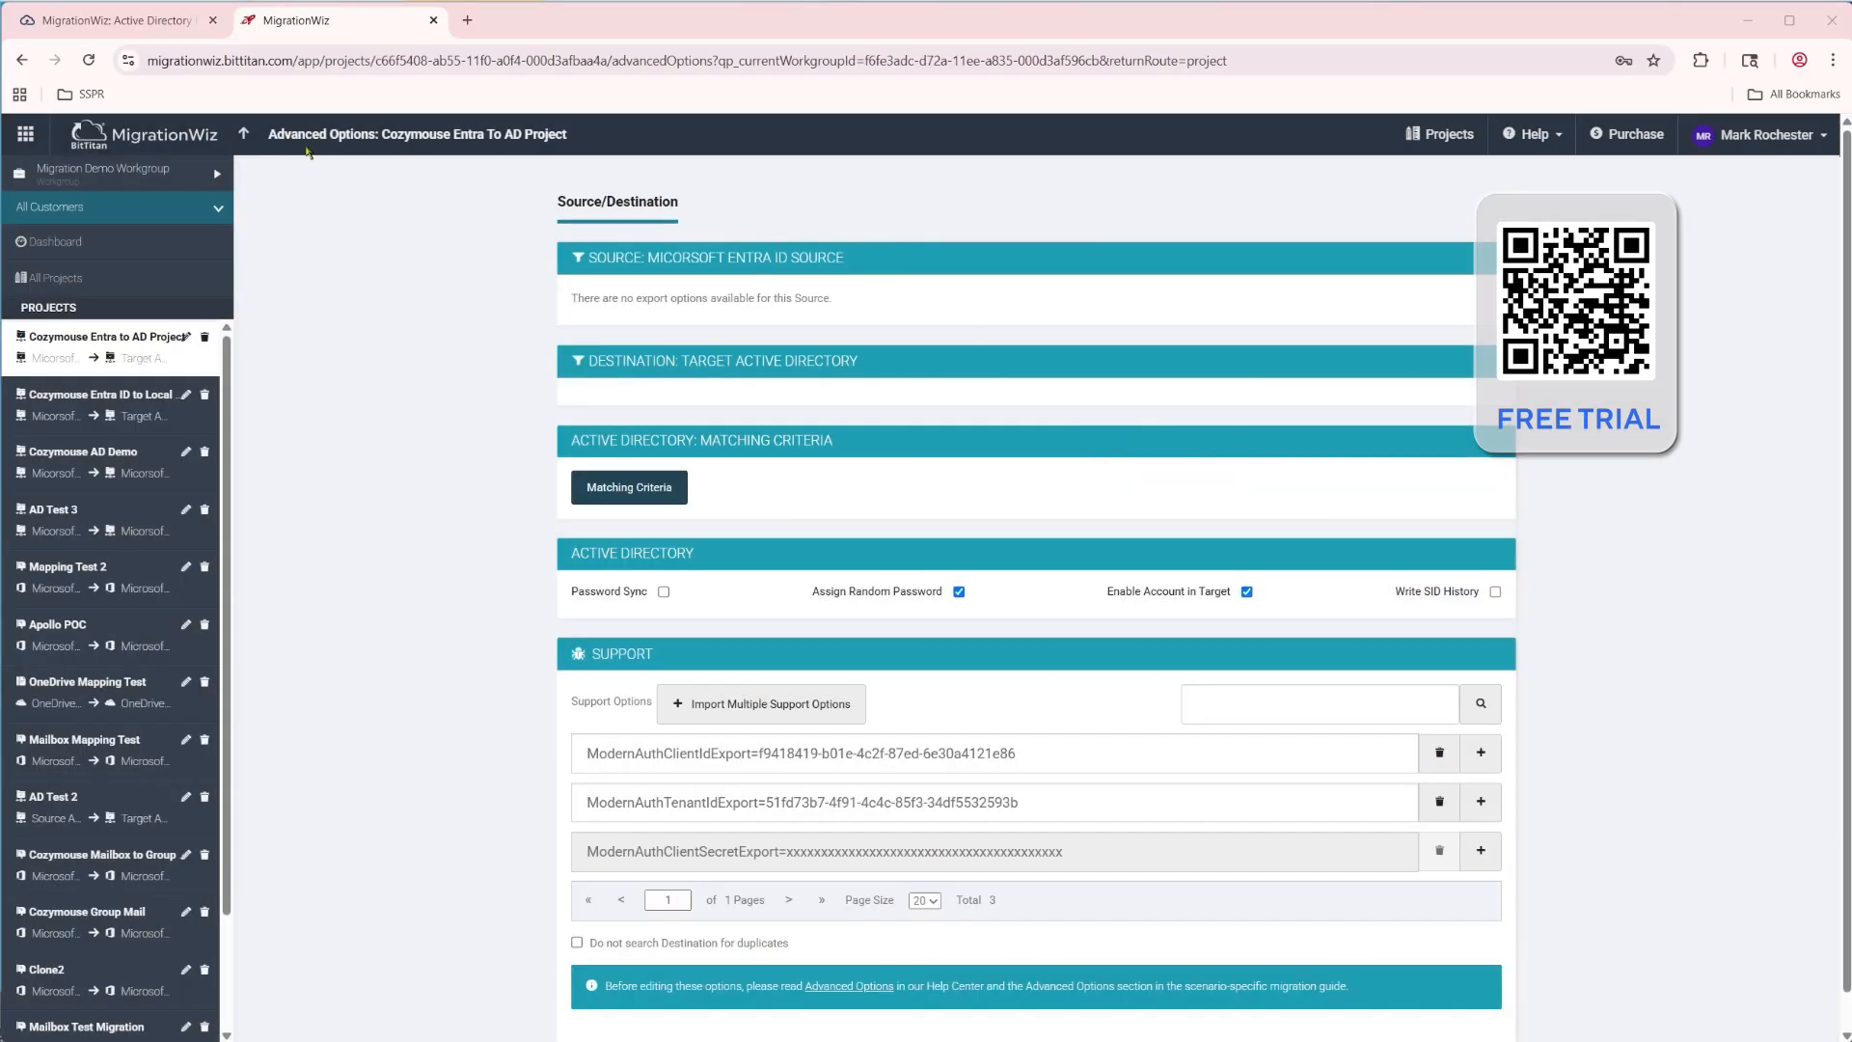
{"action": "left_click", "coordinate": [244, 134]}
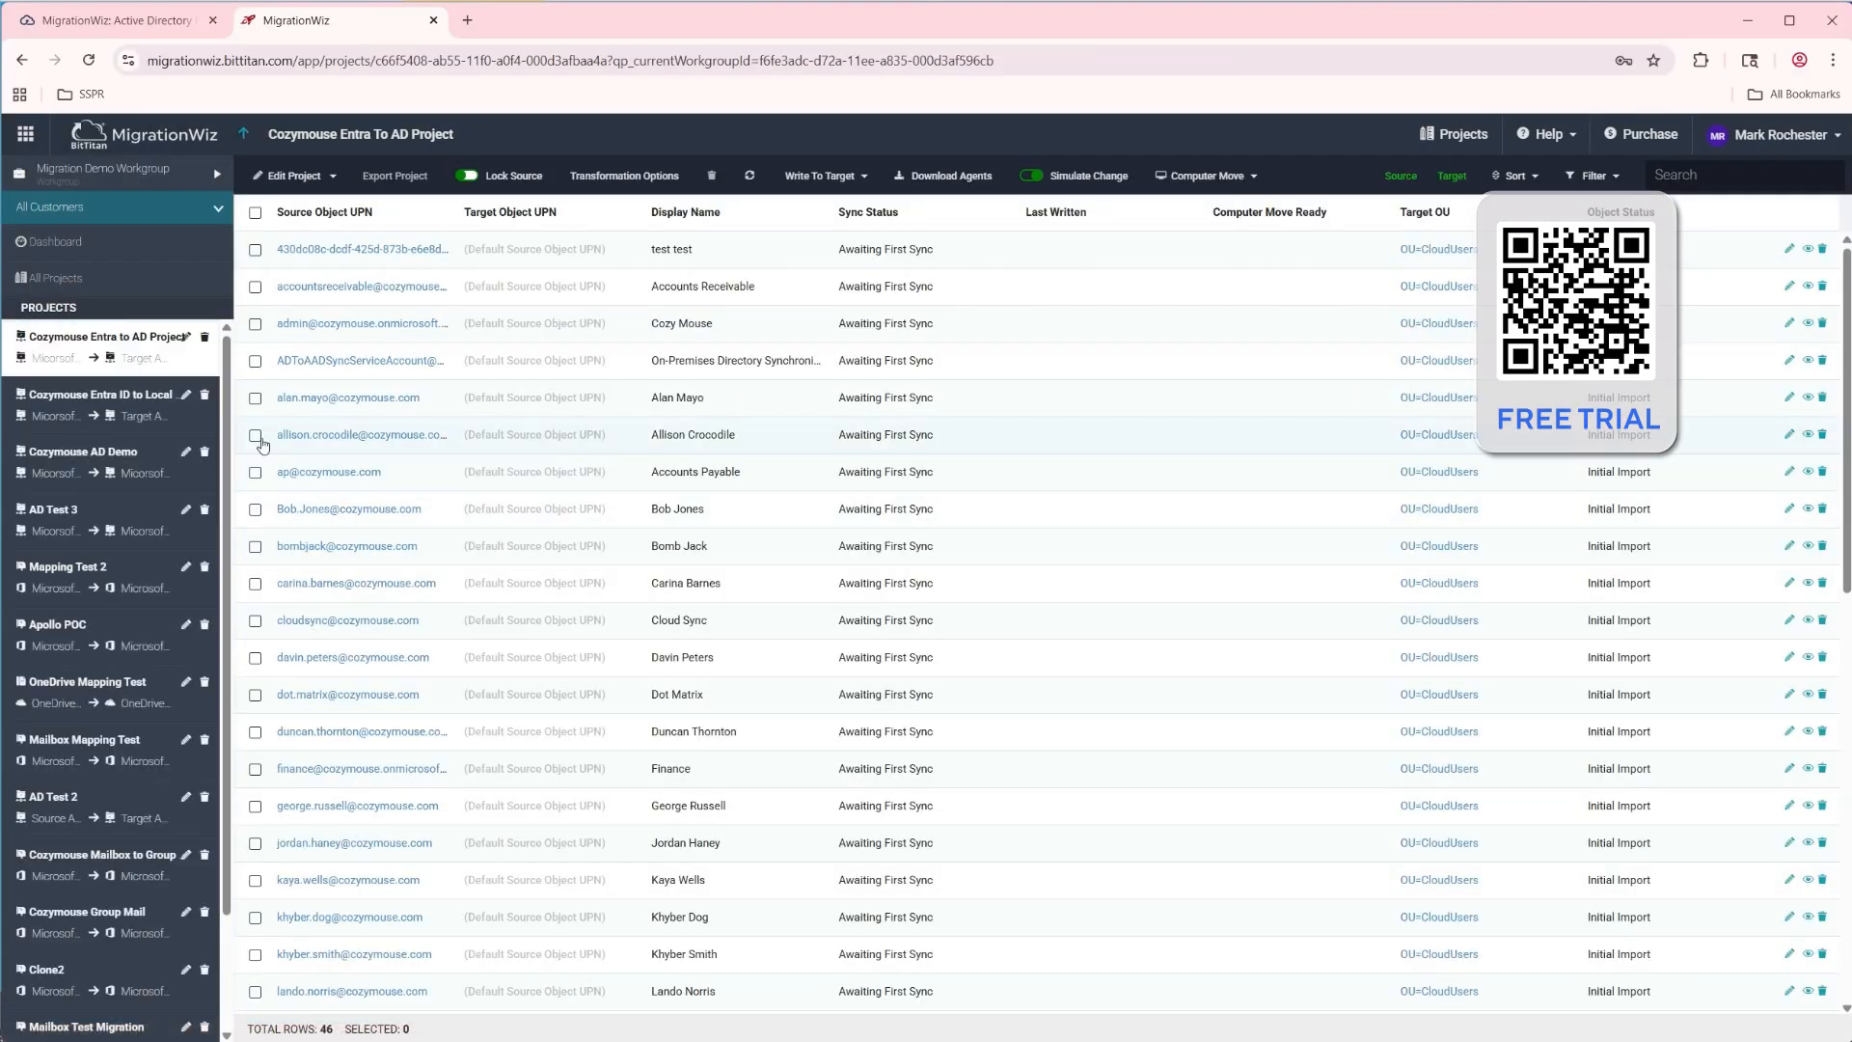
Start a Write To Target migration for the sixth listed user, and trigger a manual heartbeat in the AD Target Agent
{"action": "left_click", "coordinate": [257, 436]}
{"action": "left_click", "coordinate": [839, 178]}
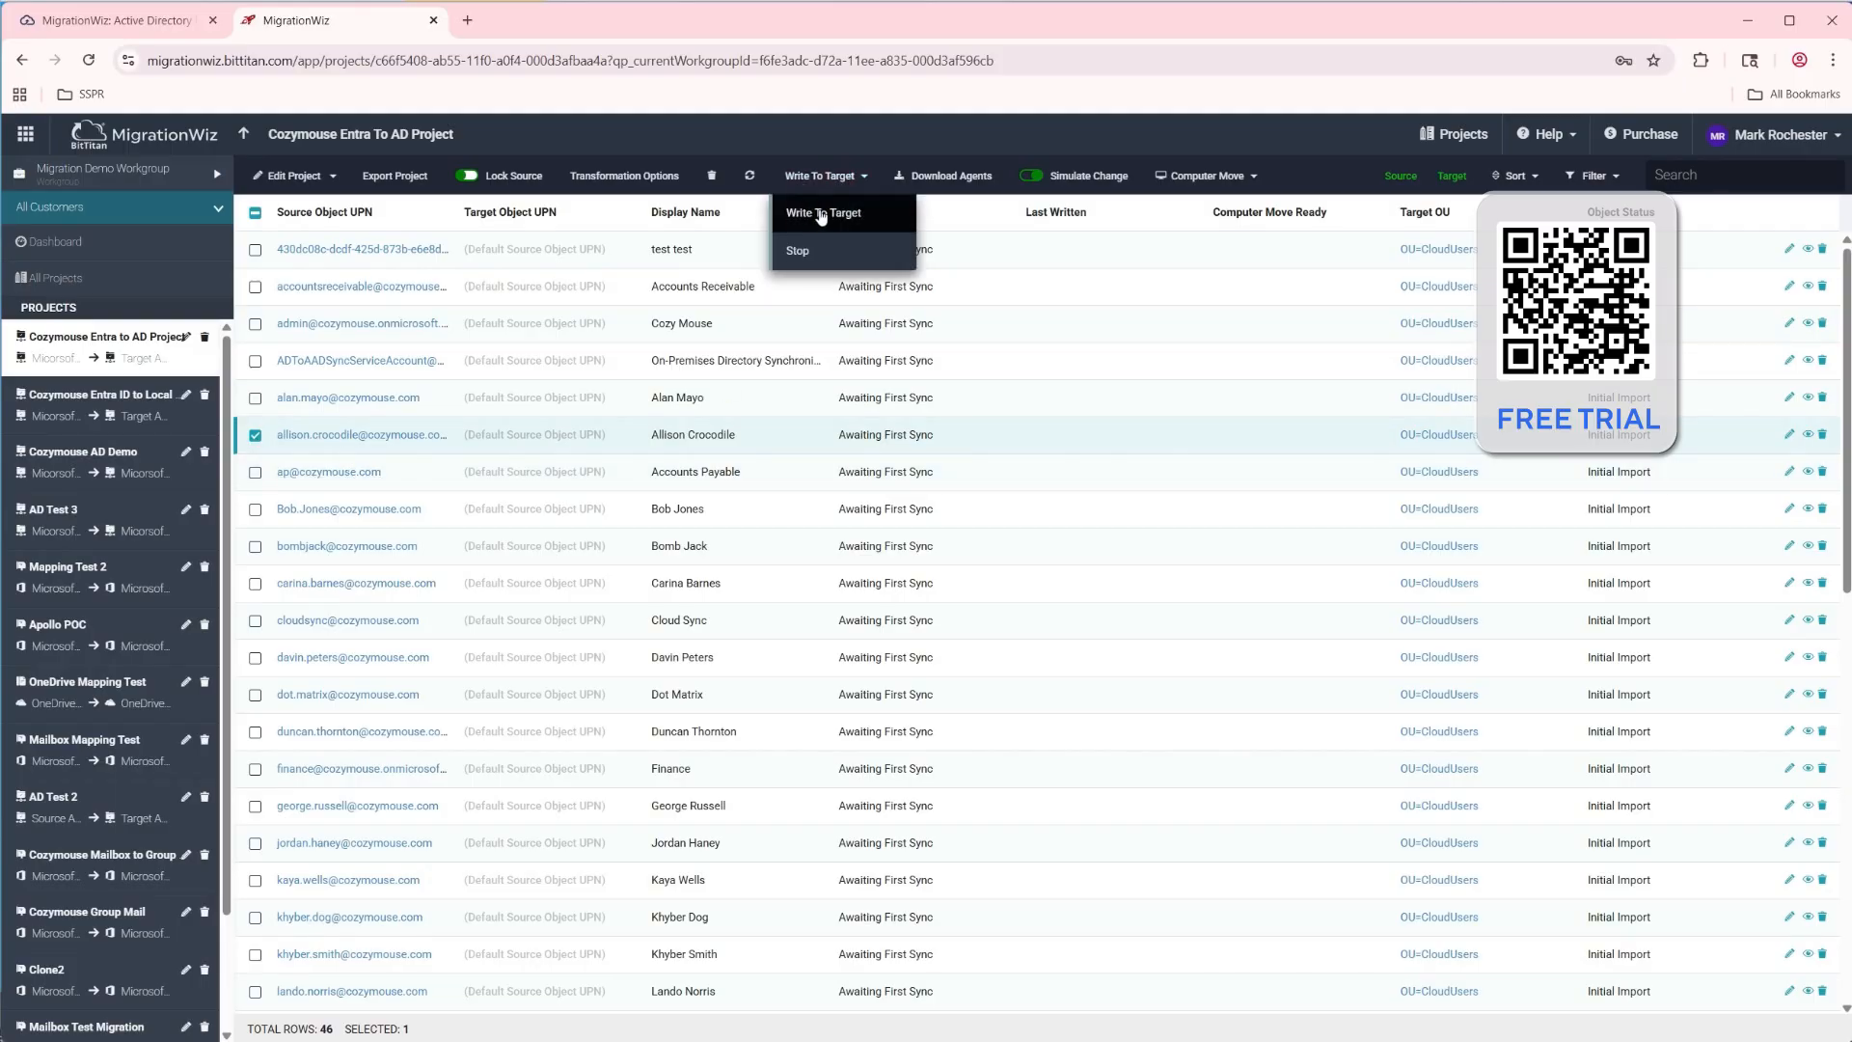
{"action": "left_click", "coordinate": [813, 214]}
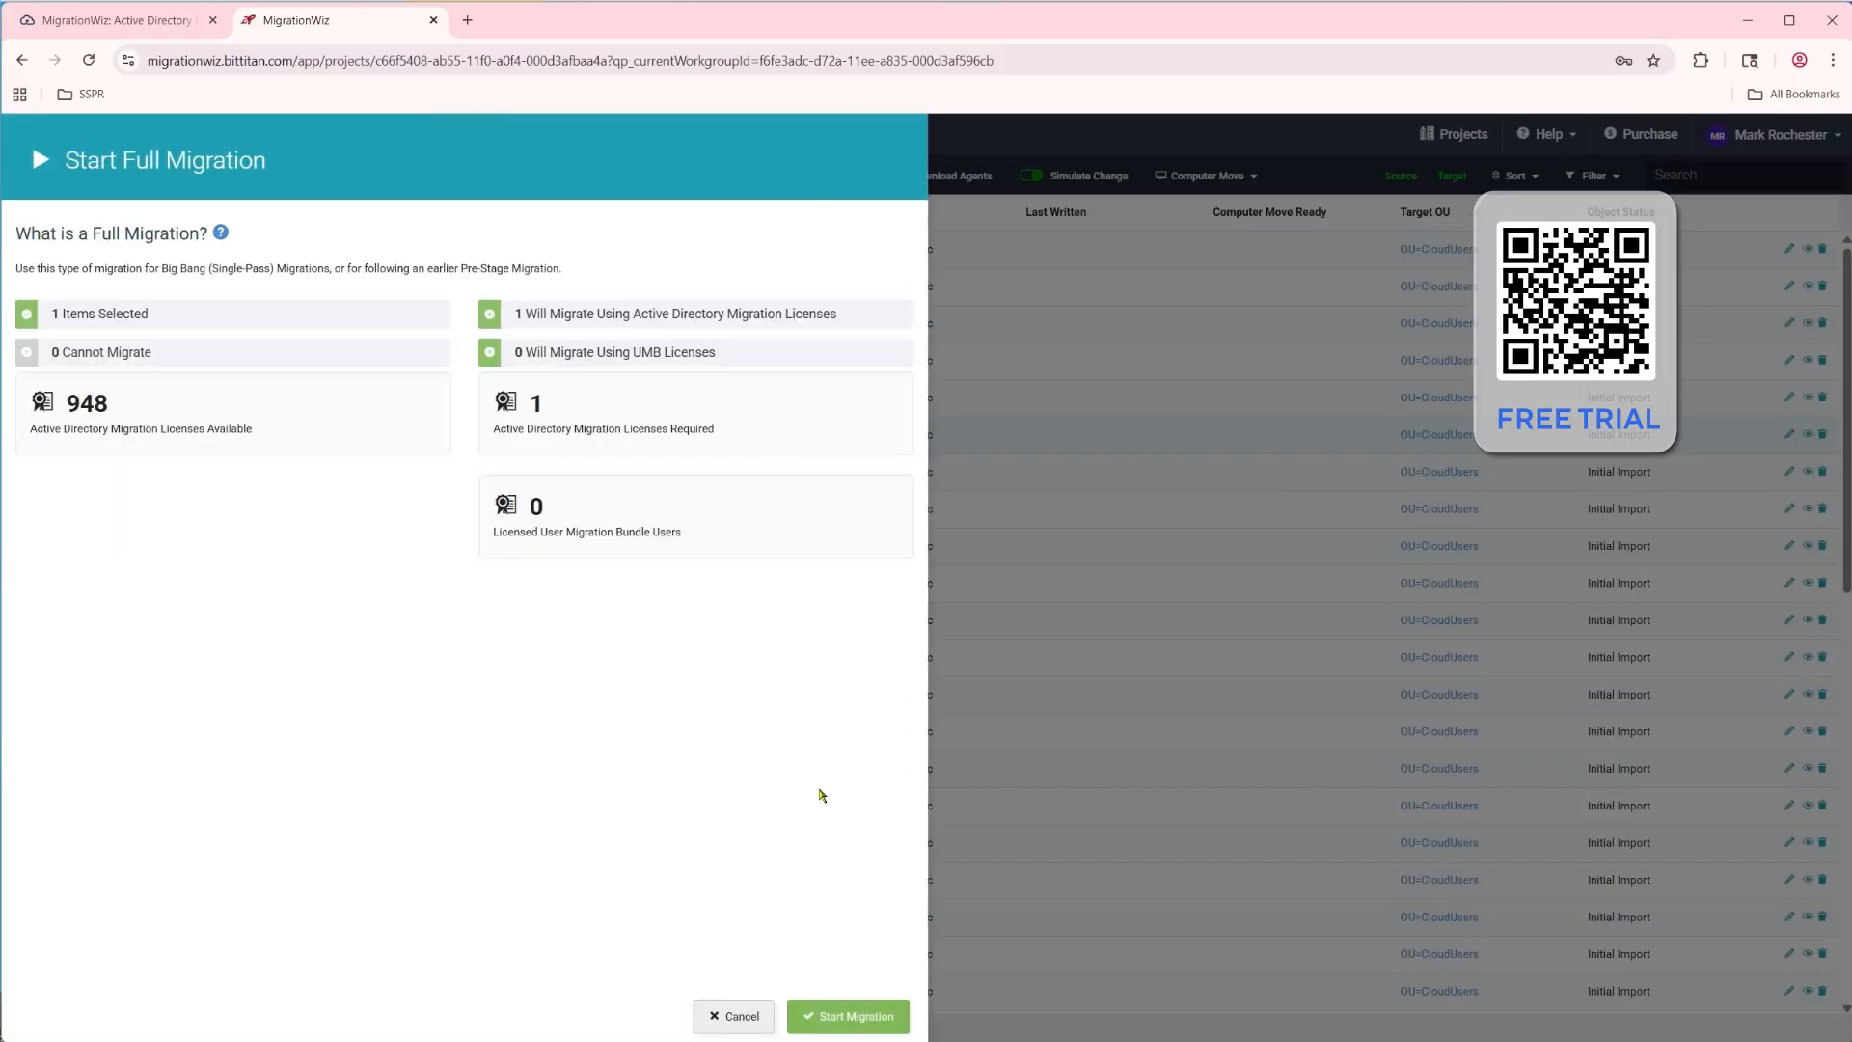
{"action": "left_click", "coordinate": [849, 1015]}
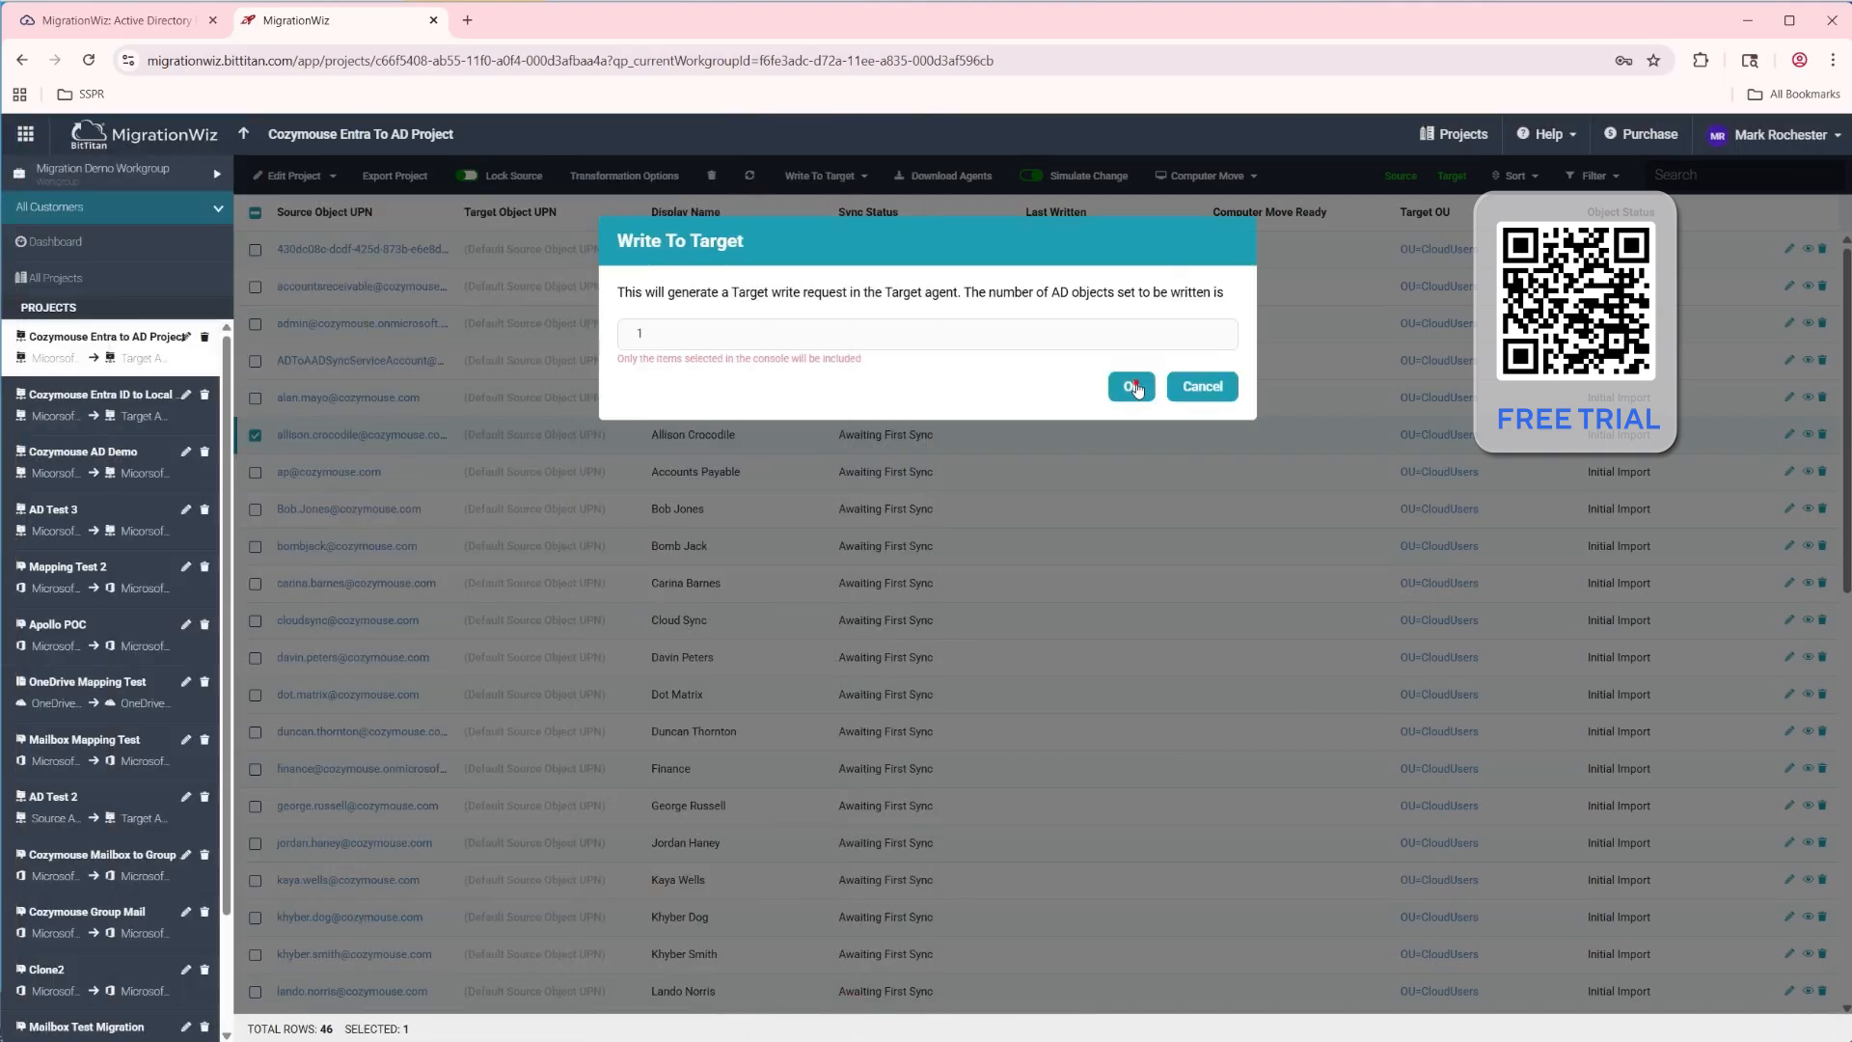
{"action": "left_click", "coordinate": [1135, 387]}
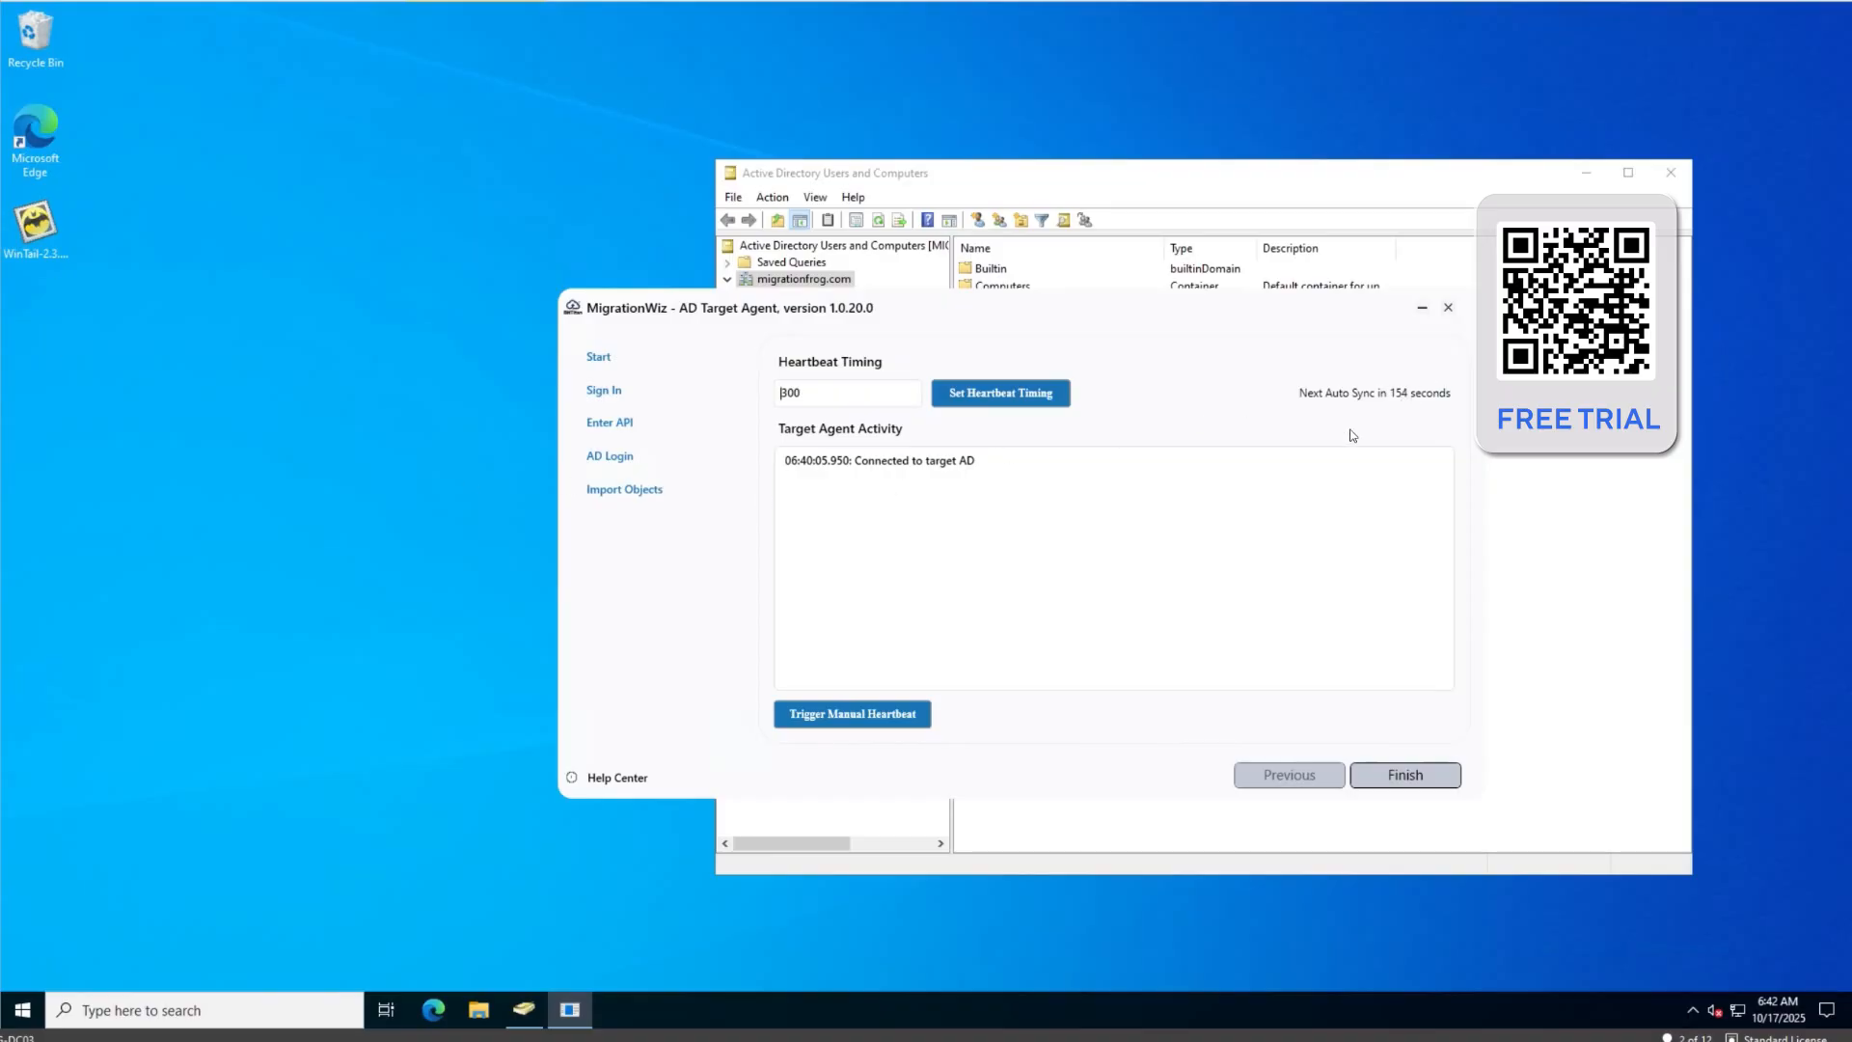
{"action": "left_click", "coordinate": [847, 722]}
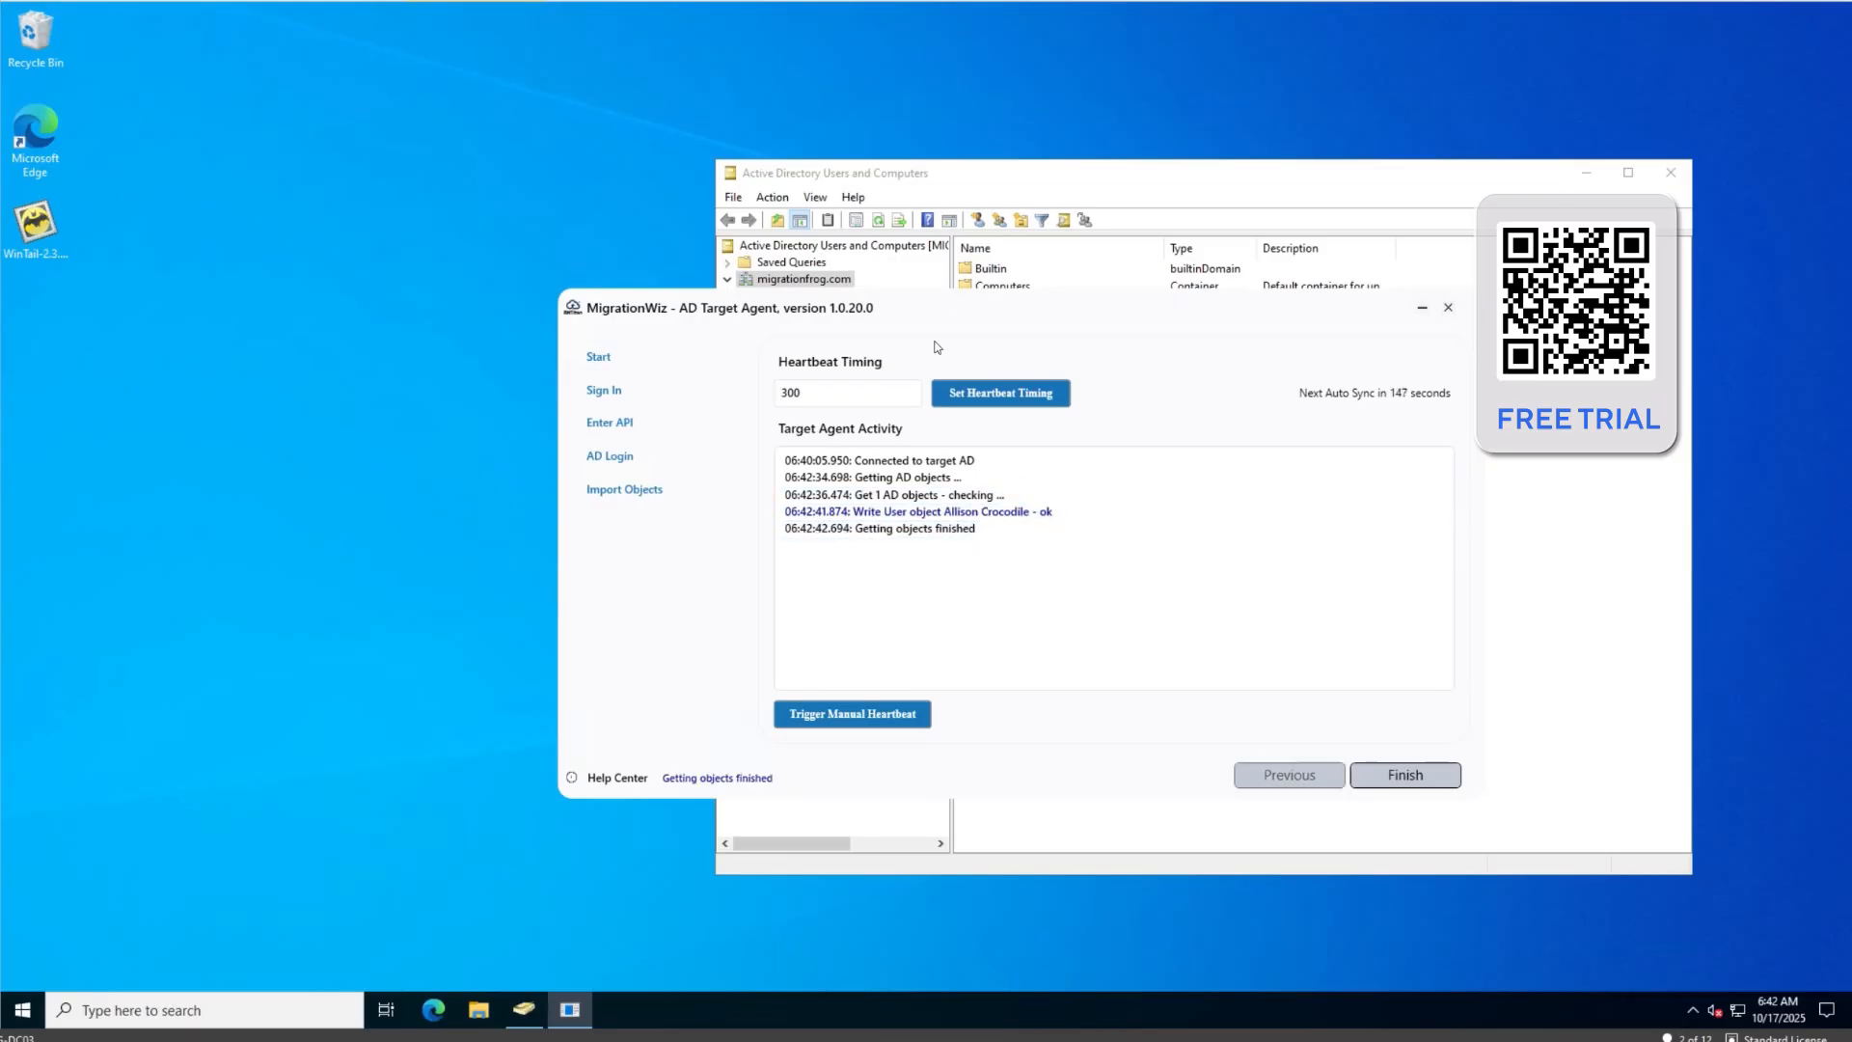
Refresh the migrationfrog.com domain in Active Directory Users and Computers, and review the general, address, account and organization properties of the user in CloudUsers
{"action": "left_click", "coordinate": [981, 178]}
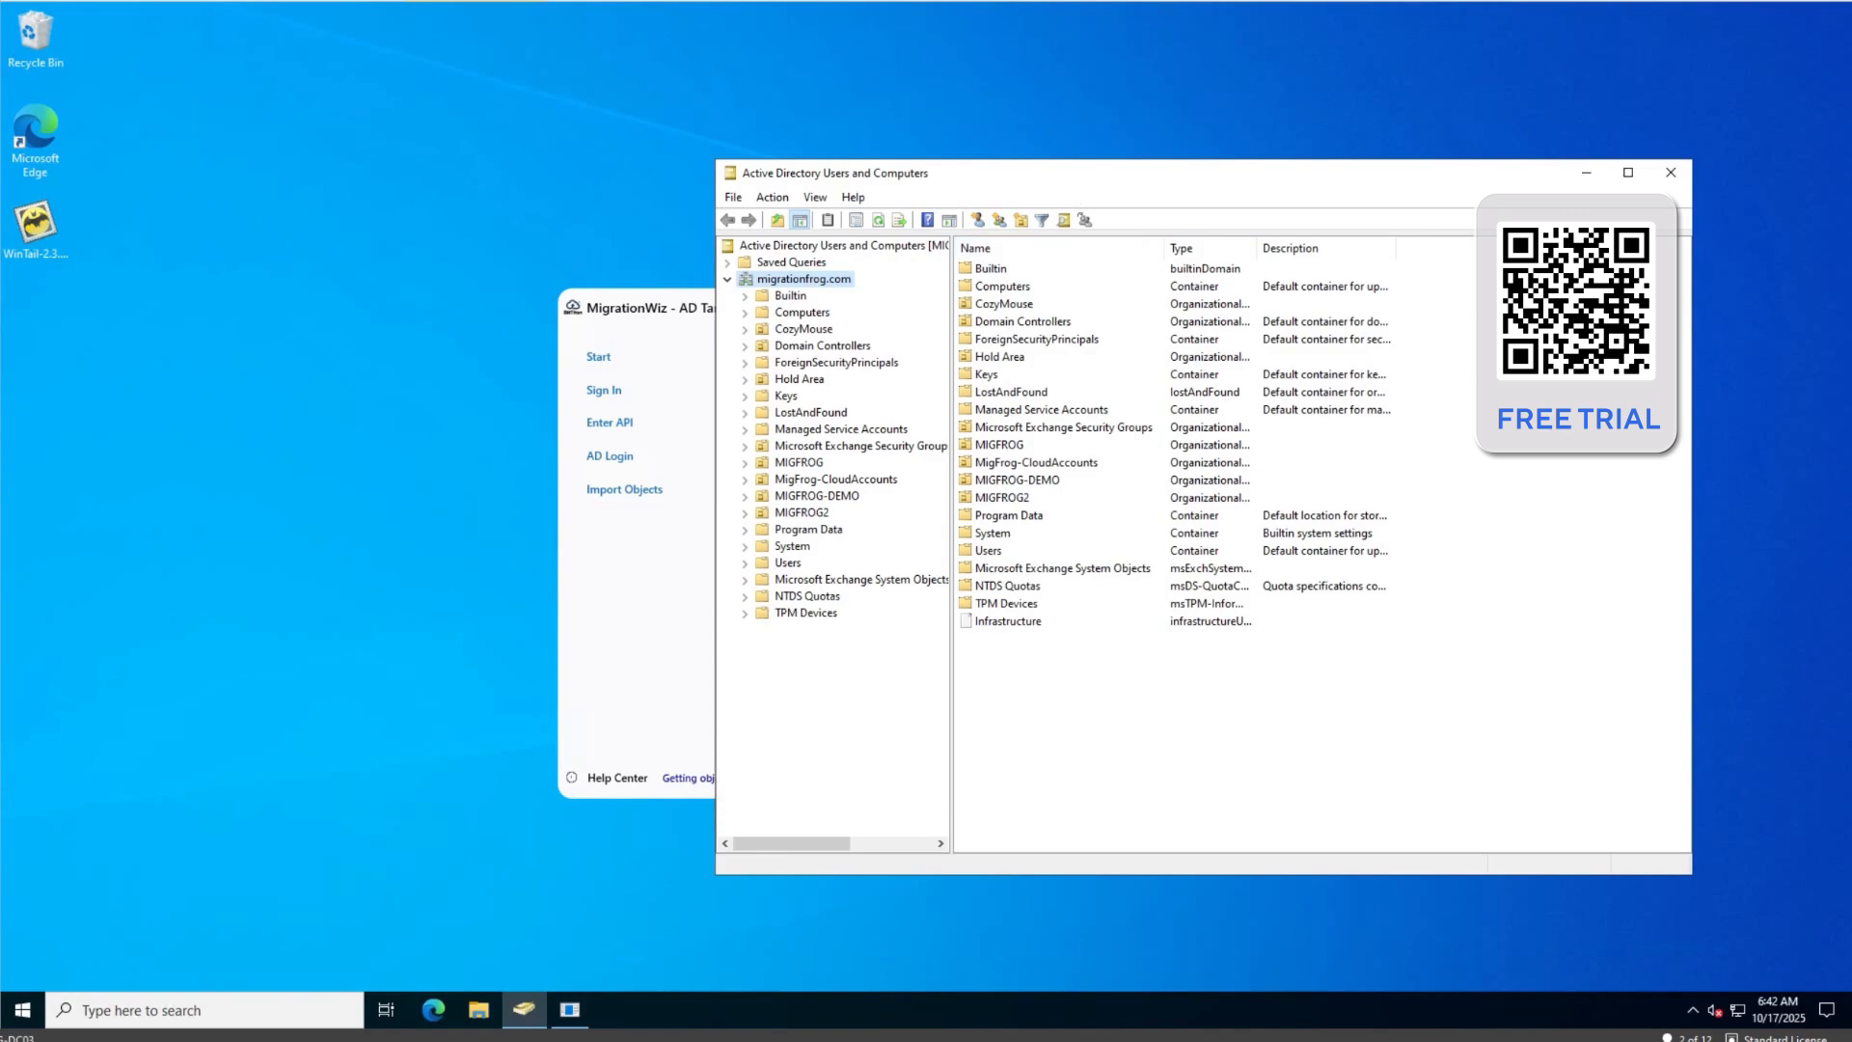
{"action": "left_click", "coordinate": [878, 222]}
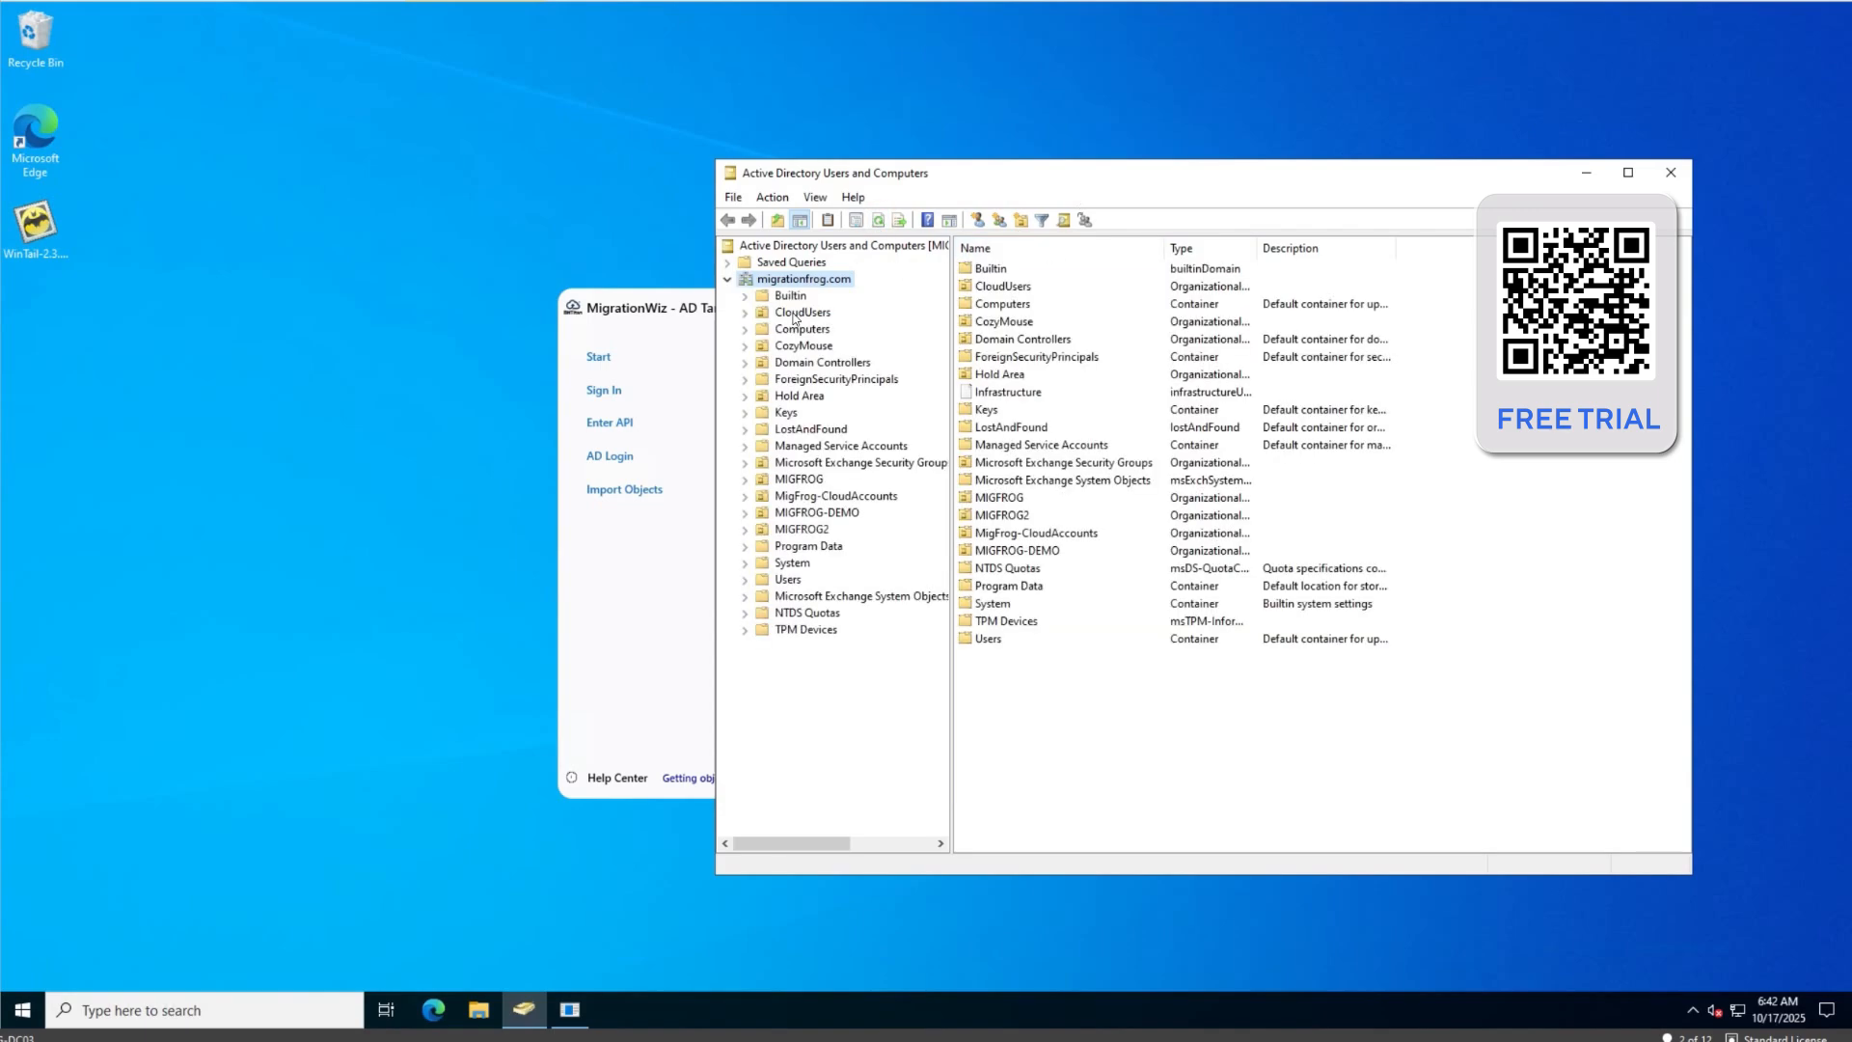
{"action": "left_click", "coordinate": [794, 317]}
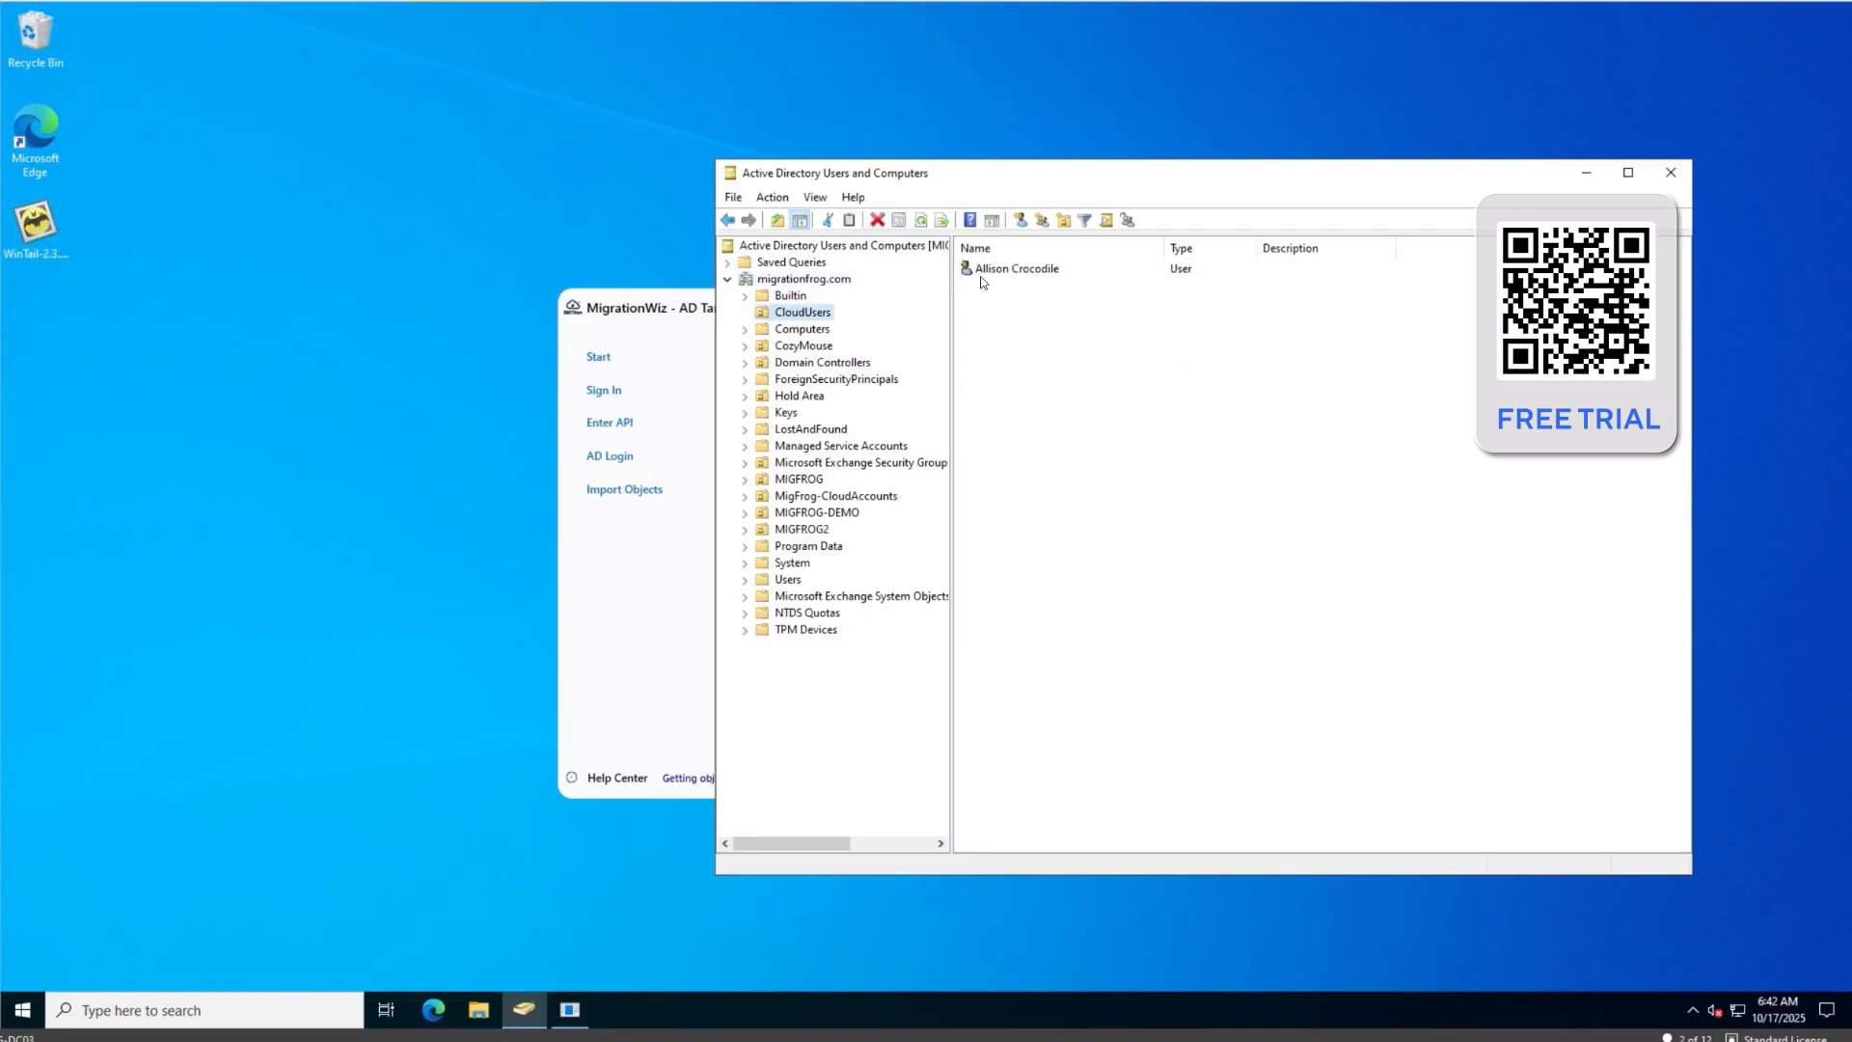
{"action": "double_click", "coordinate": [1004, 270]}
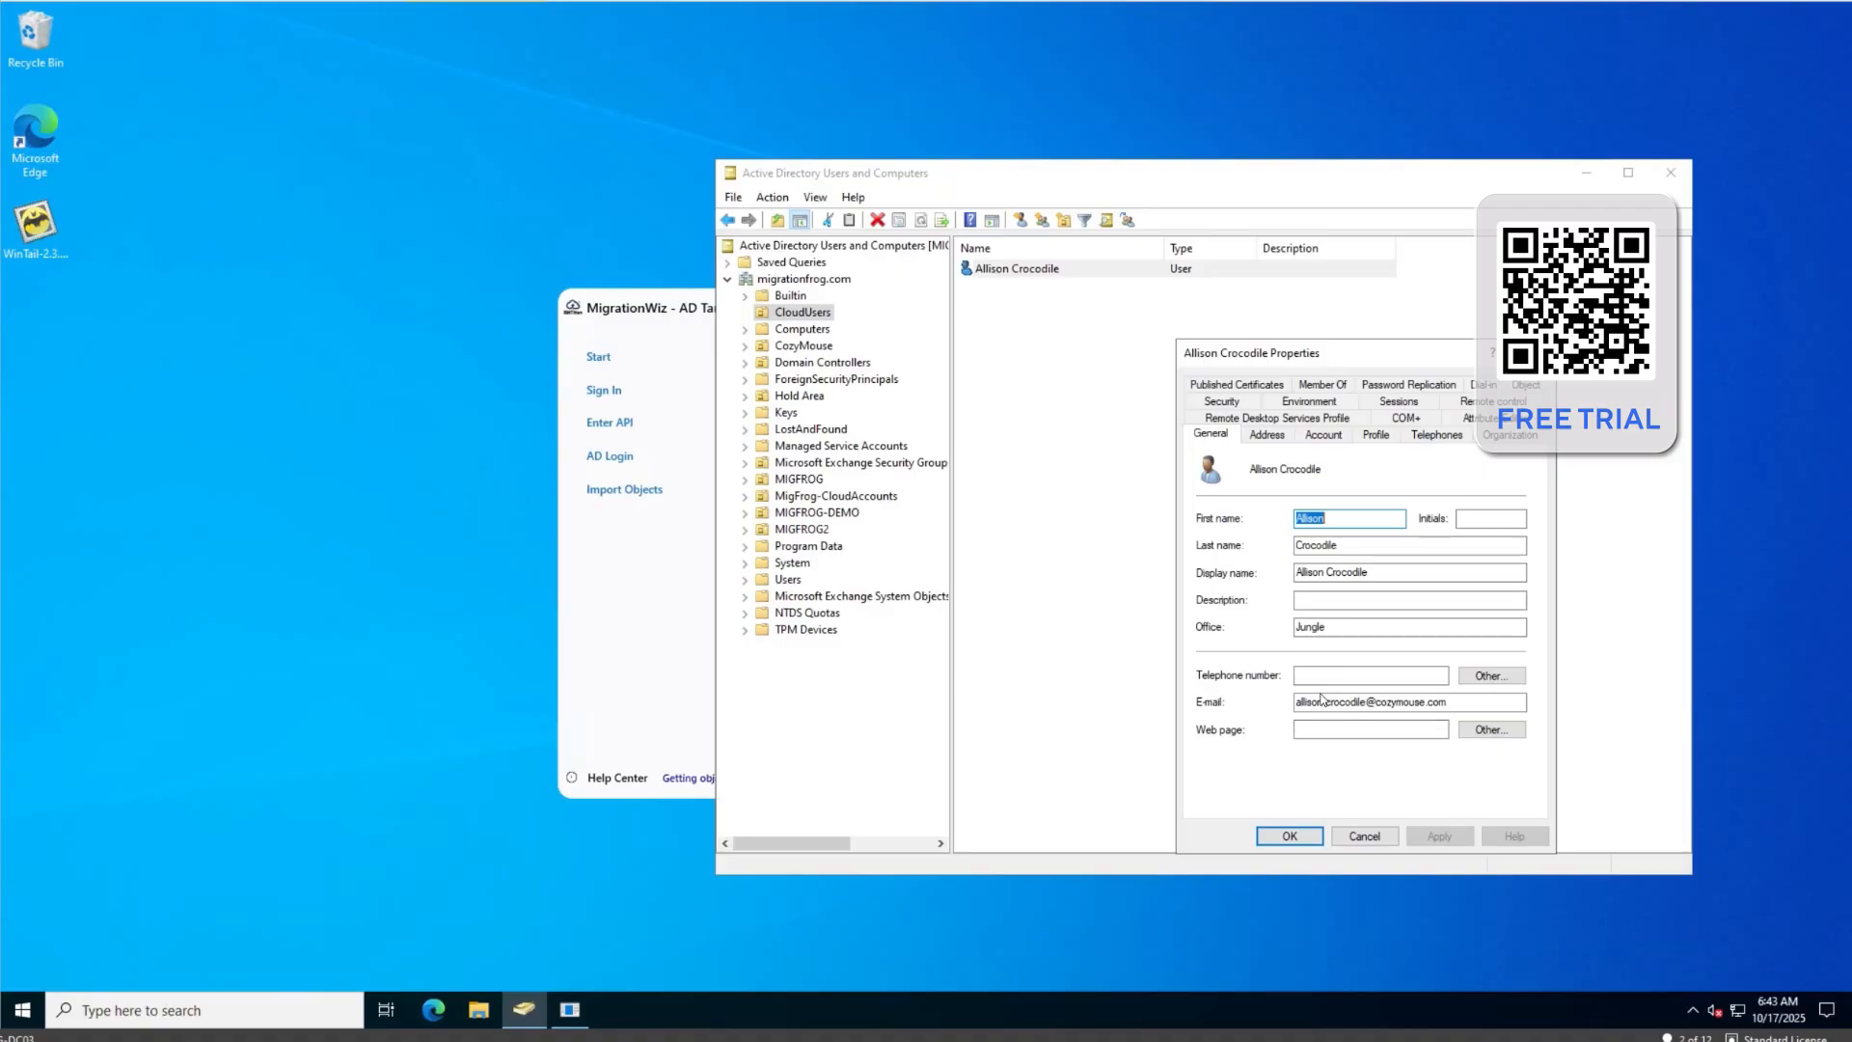
{"action": "left_click", "coordinate": [1273, 439]}
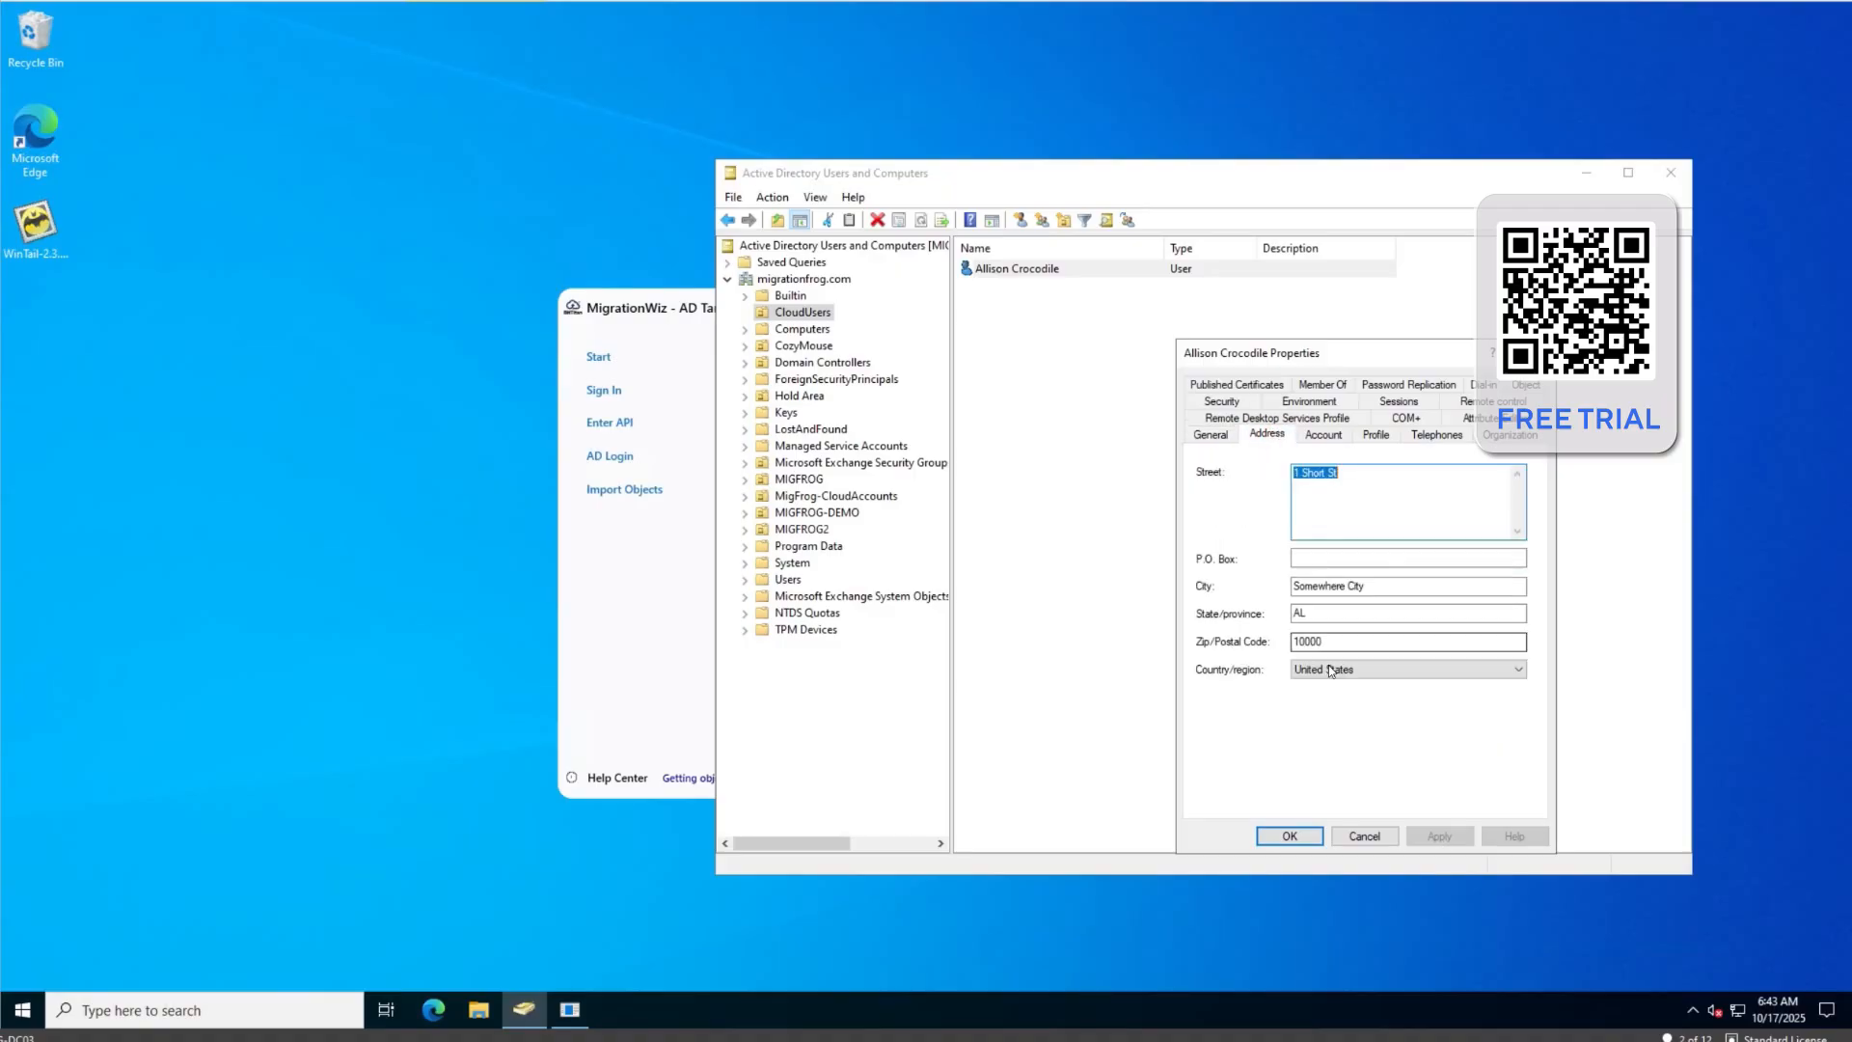
{"action": "left_click", "coordinate": [1324, 434]}
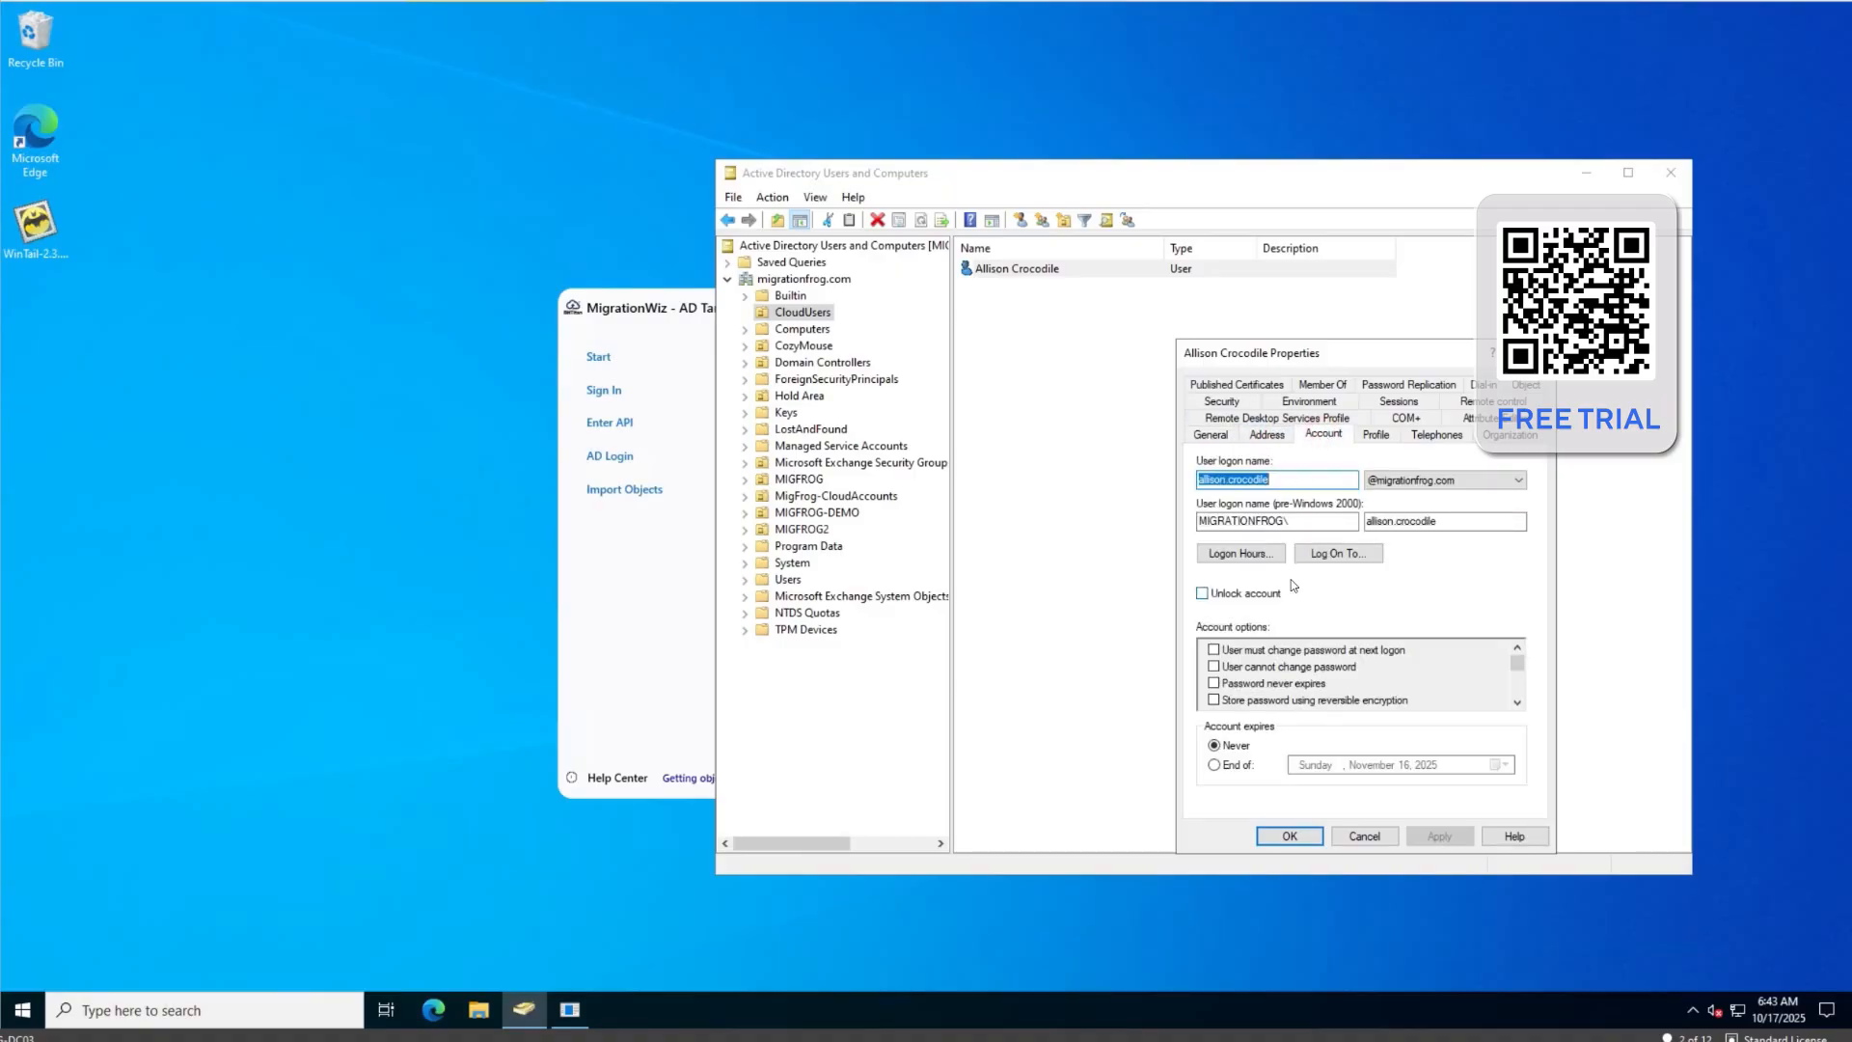
{"action": "left_click", "coordinate": [1521, 436]}
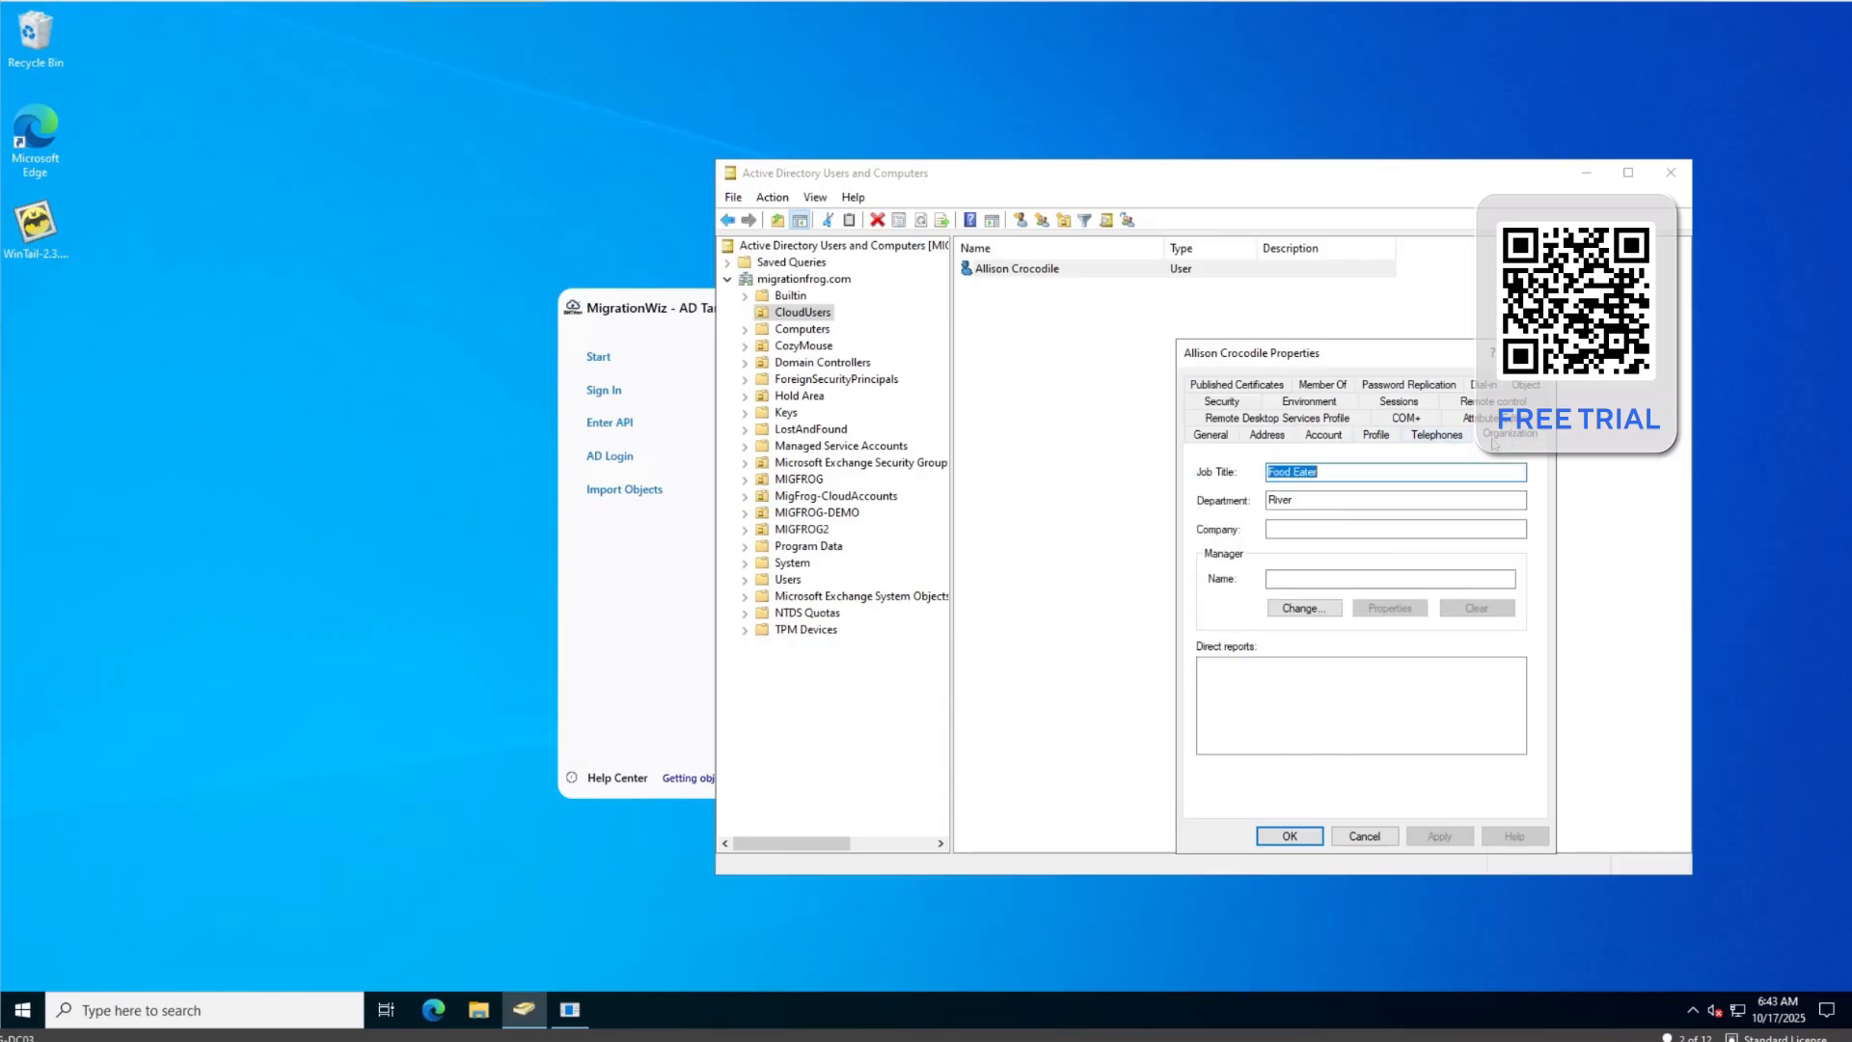
{"action": "left_click", "coordinate": [1216, 436]}
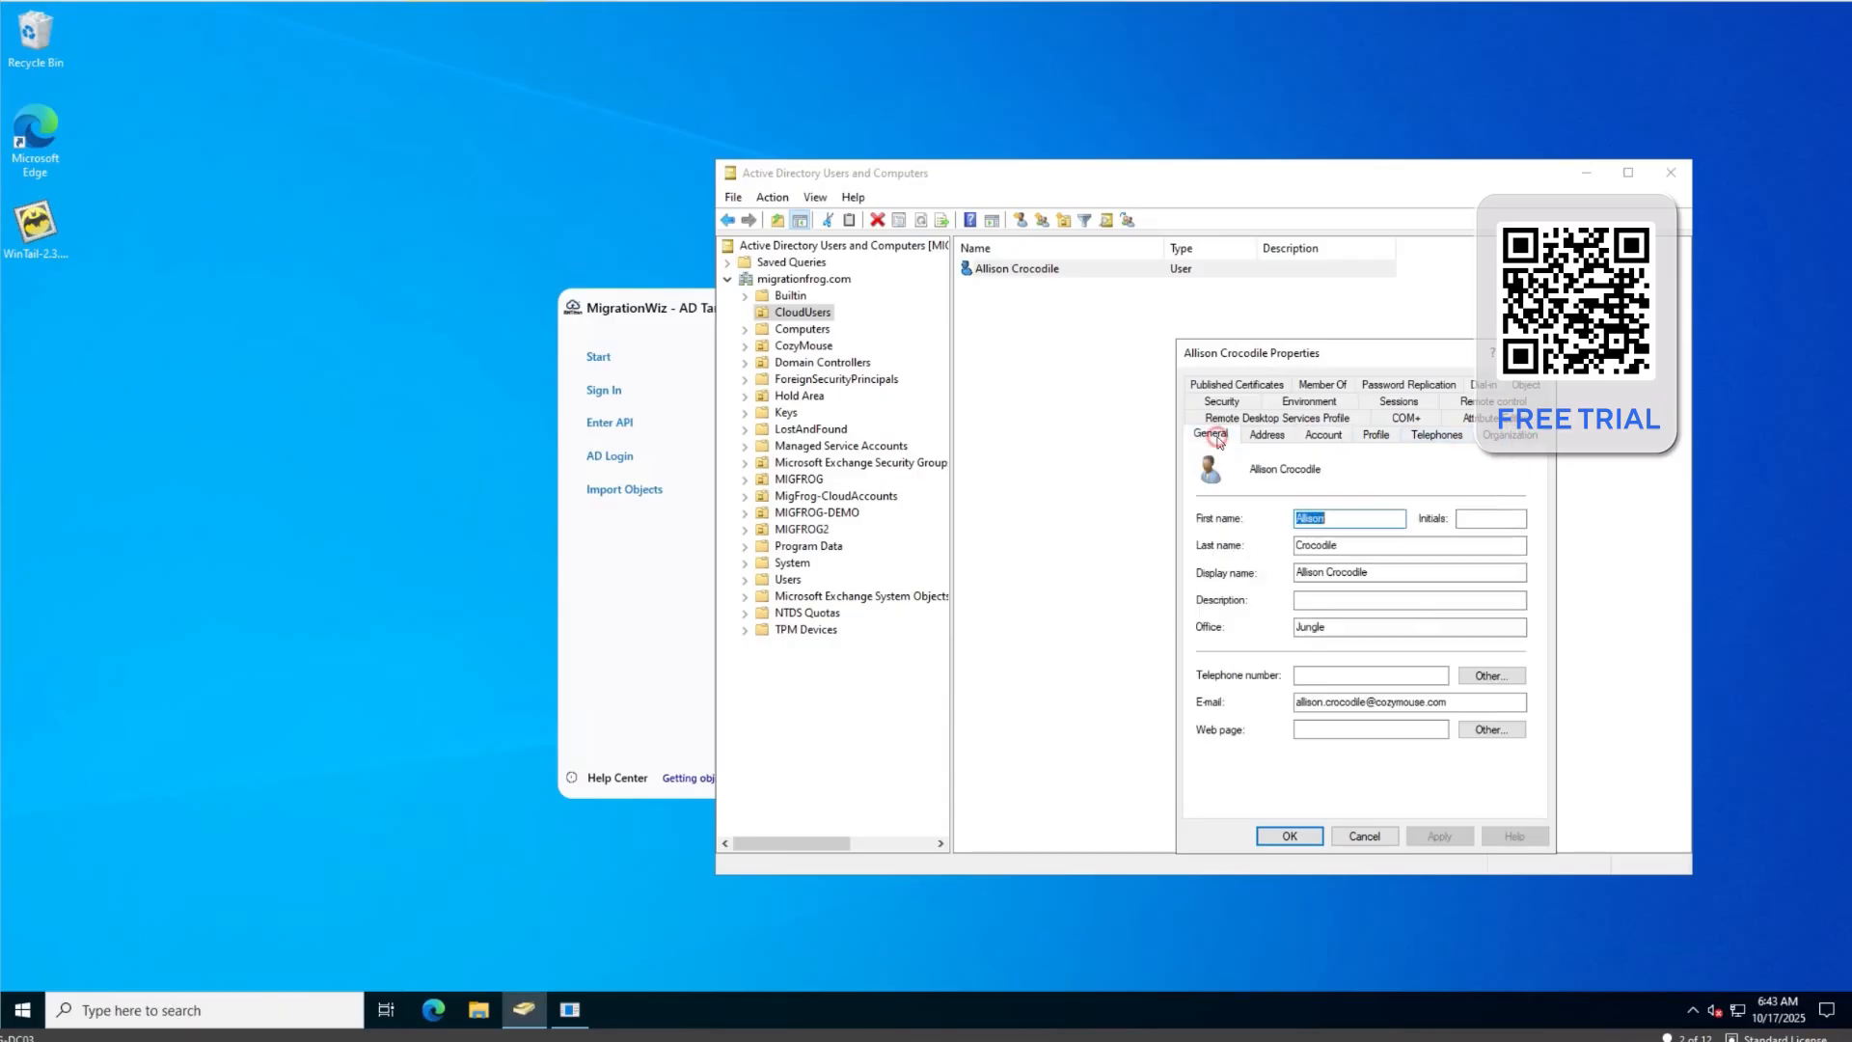
{"action": "left_click", "coordinate": [1286, 837]}
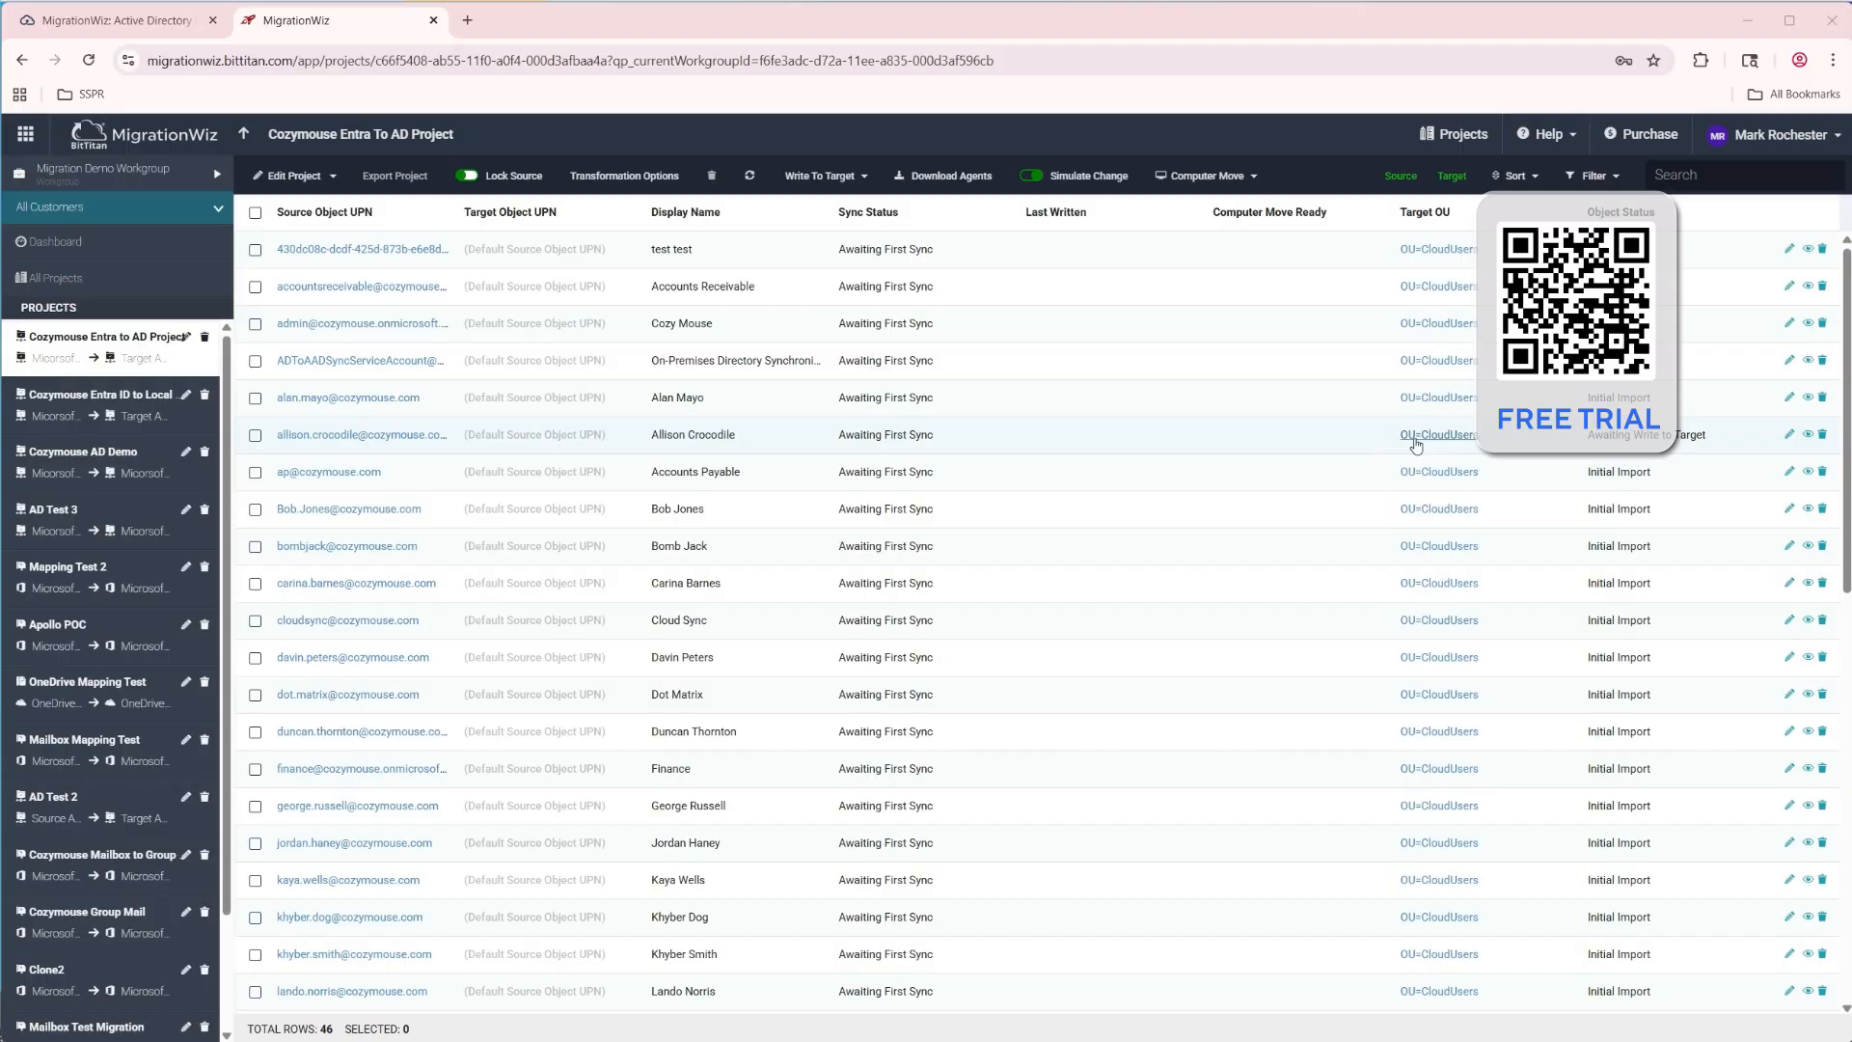
Refresh the project's object list in the MigrationWiz web console, and check the target OU setting of the migrated user
{"action": "left_click", "coordinate": [748, 177]}
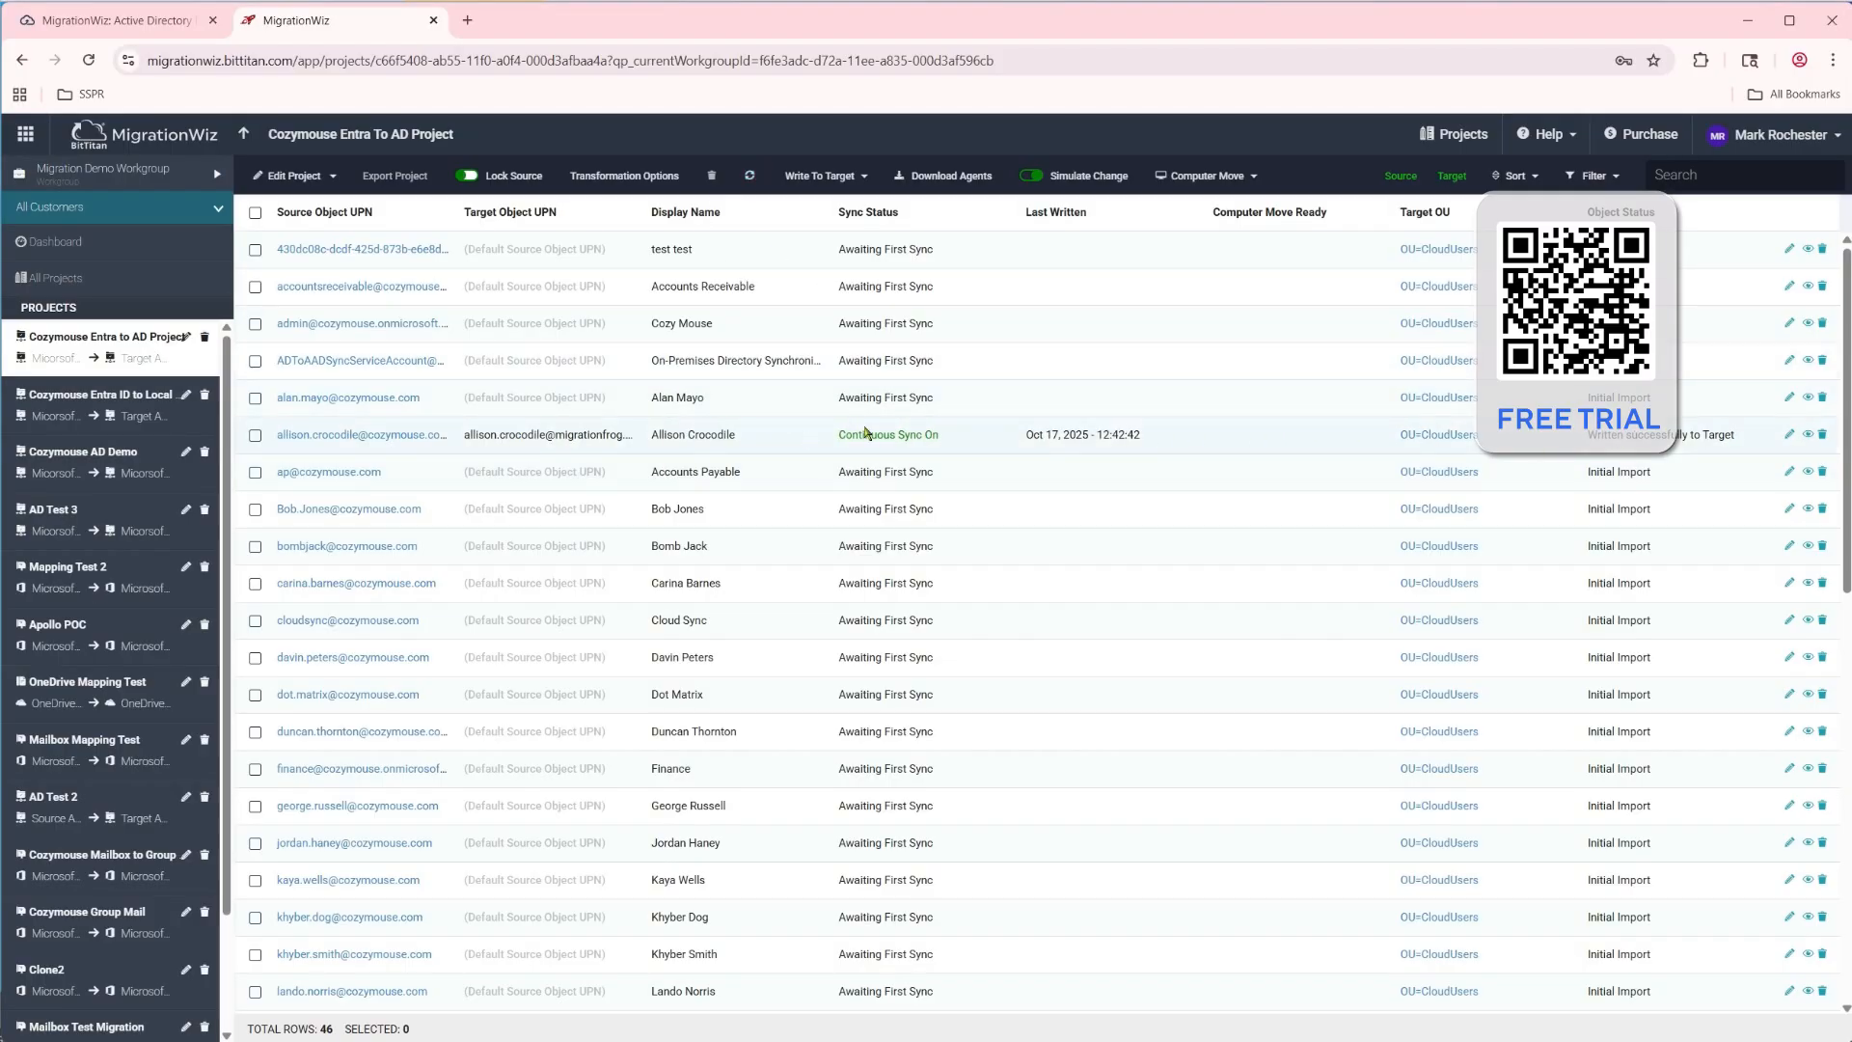
{"action": "left_click", "coordinate": [1417, 436]}
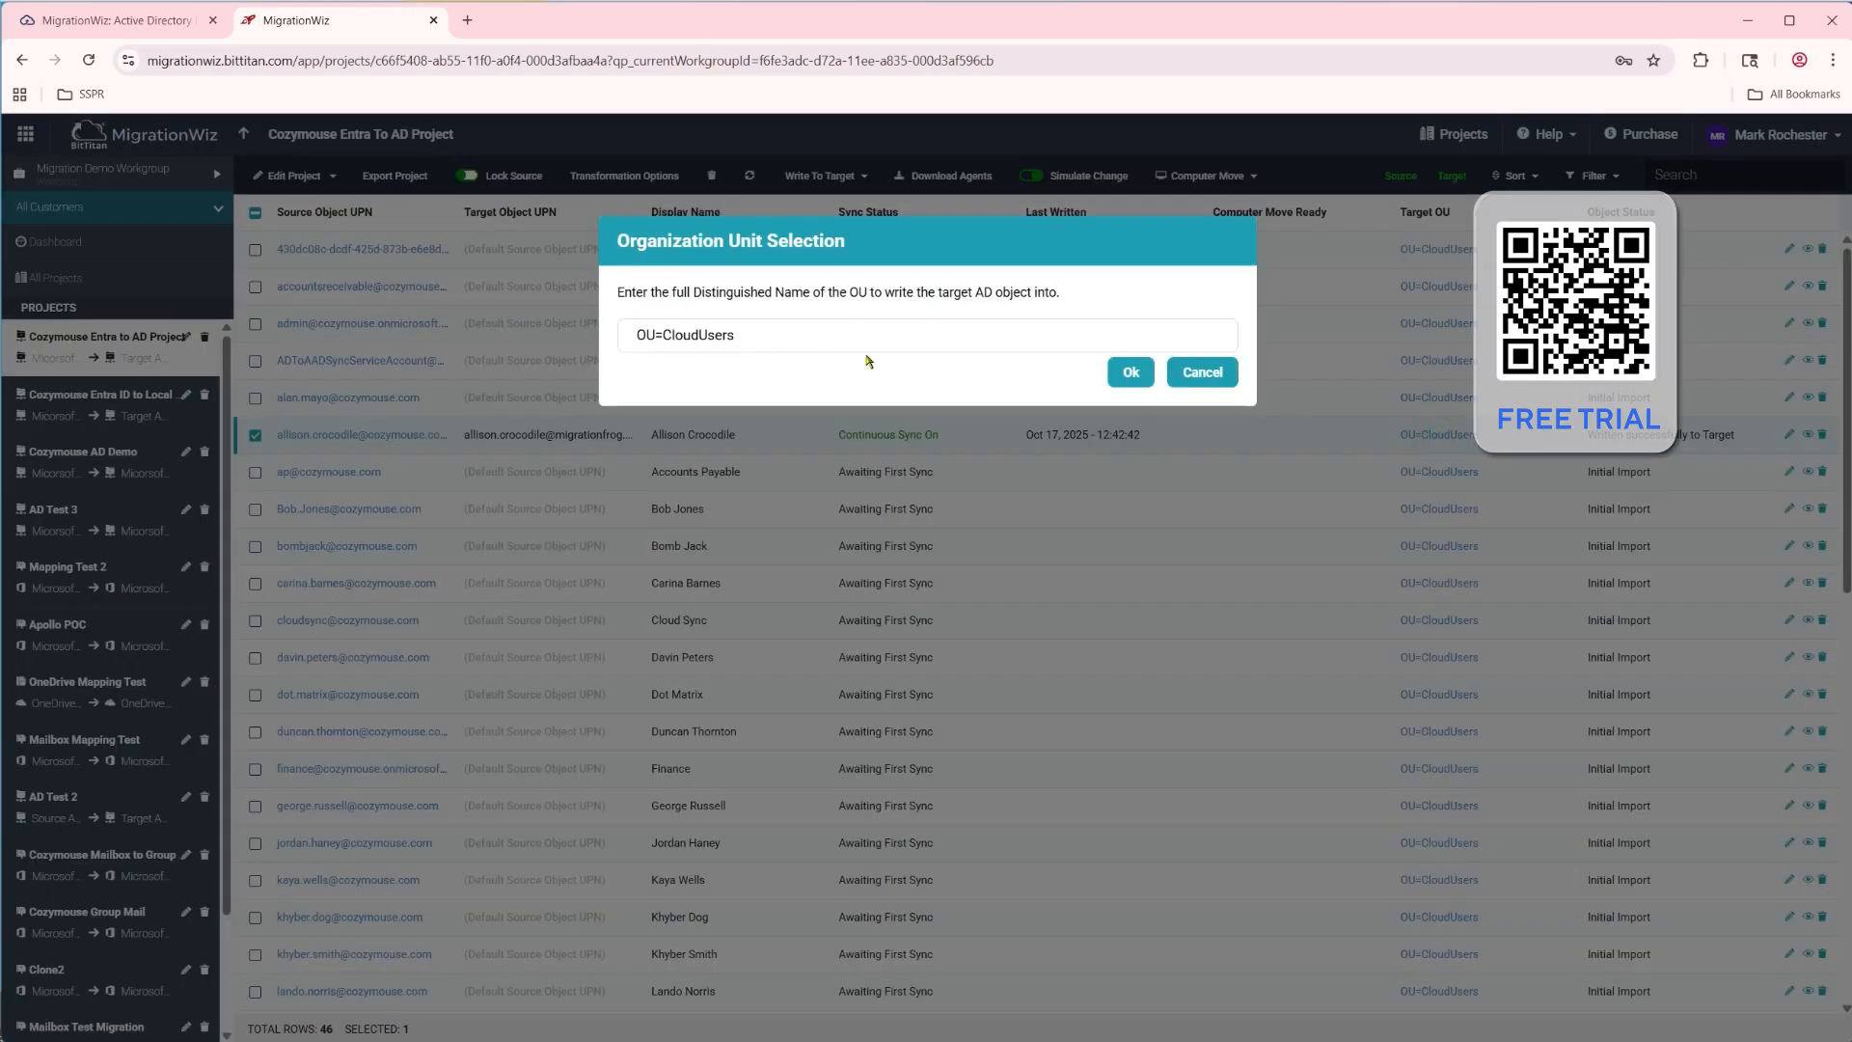
{"action": "left_click", "coordinate": [1206, 376]}
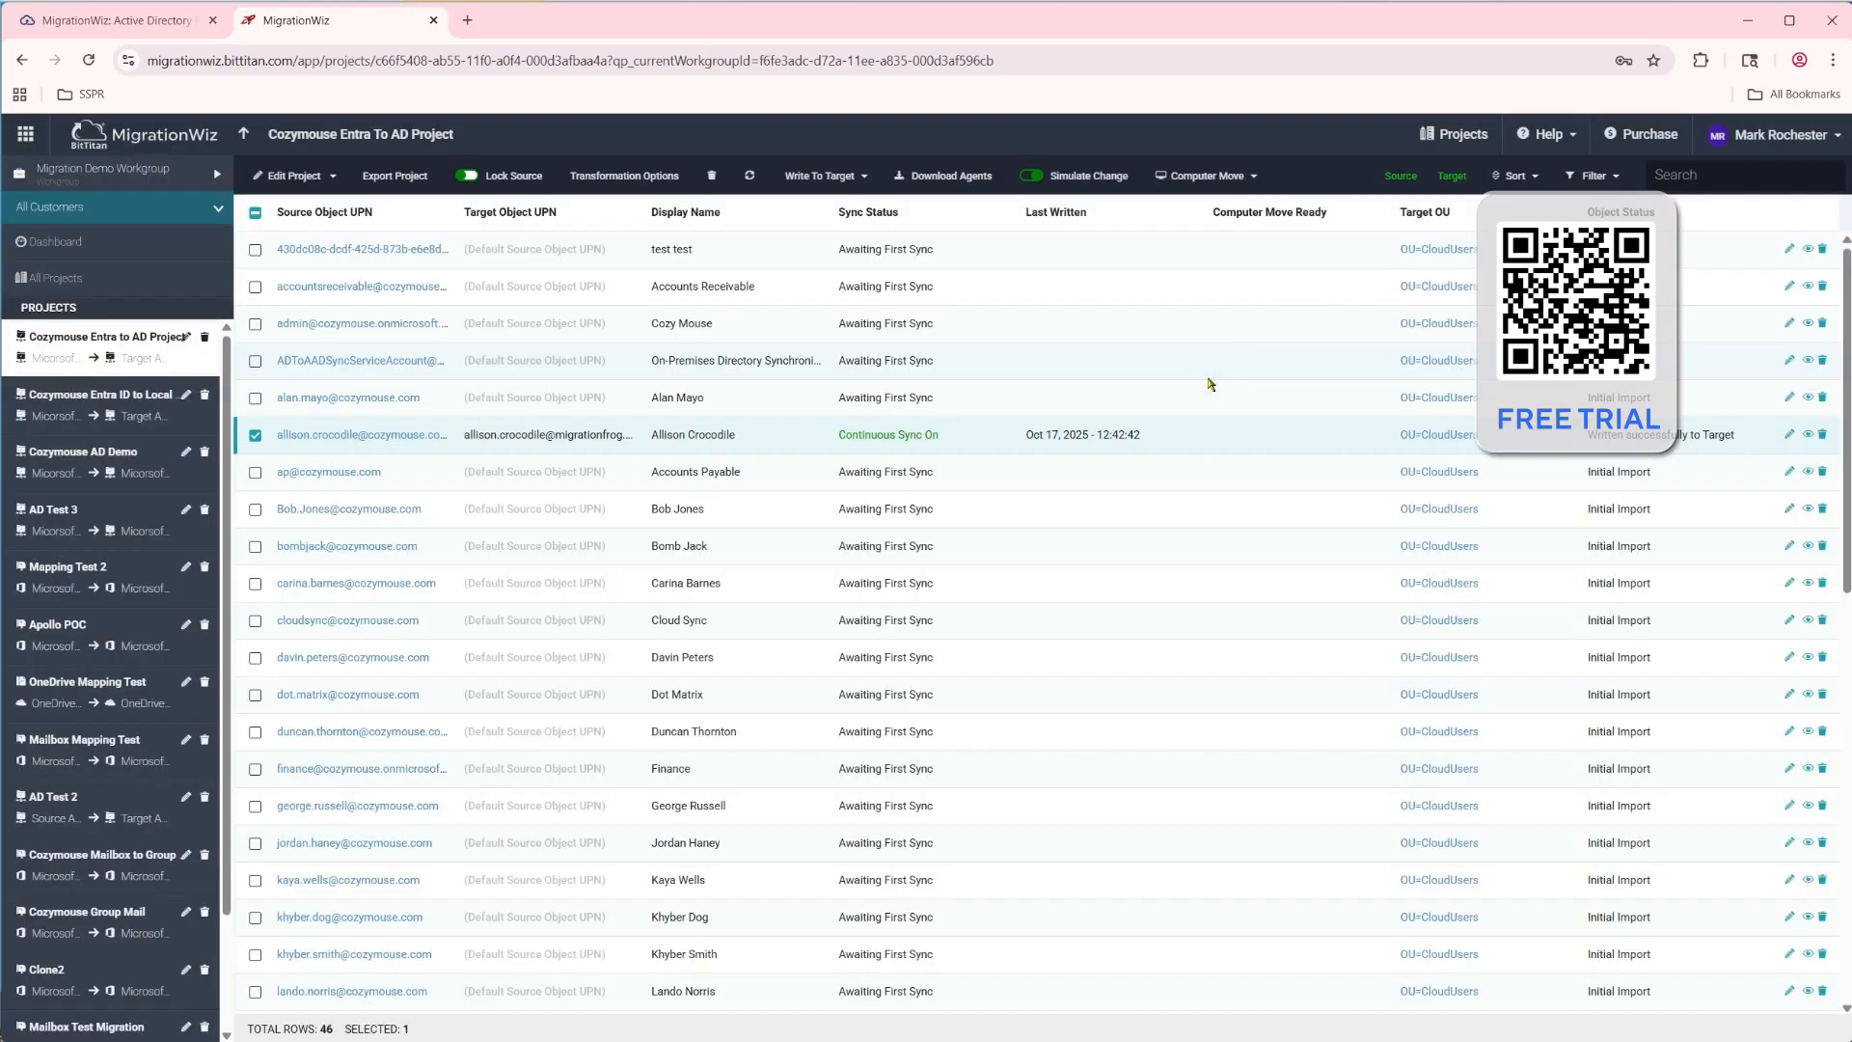
Set the target OU to OU=CMTest for Accounts Payable and the two users listed directly below it
{"action": "left_click", "coordinate": [255, 435]}
{"action": "left_click", "coordinate": [255, 472]}
{"action": "left_click", "coordinate": [254, 508]}
{"action": "left_click", "coordinate": [254, 547]}
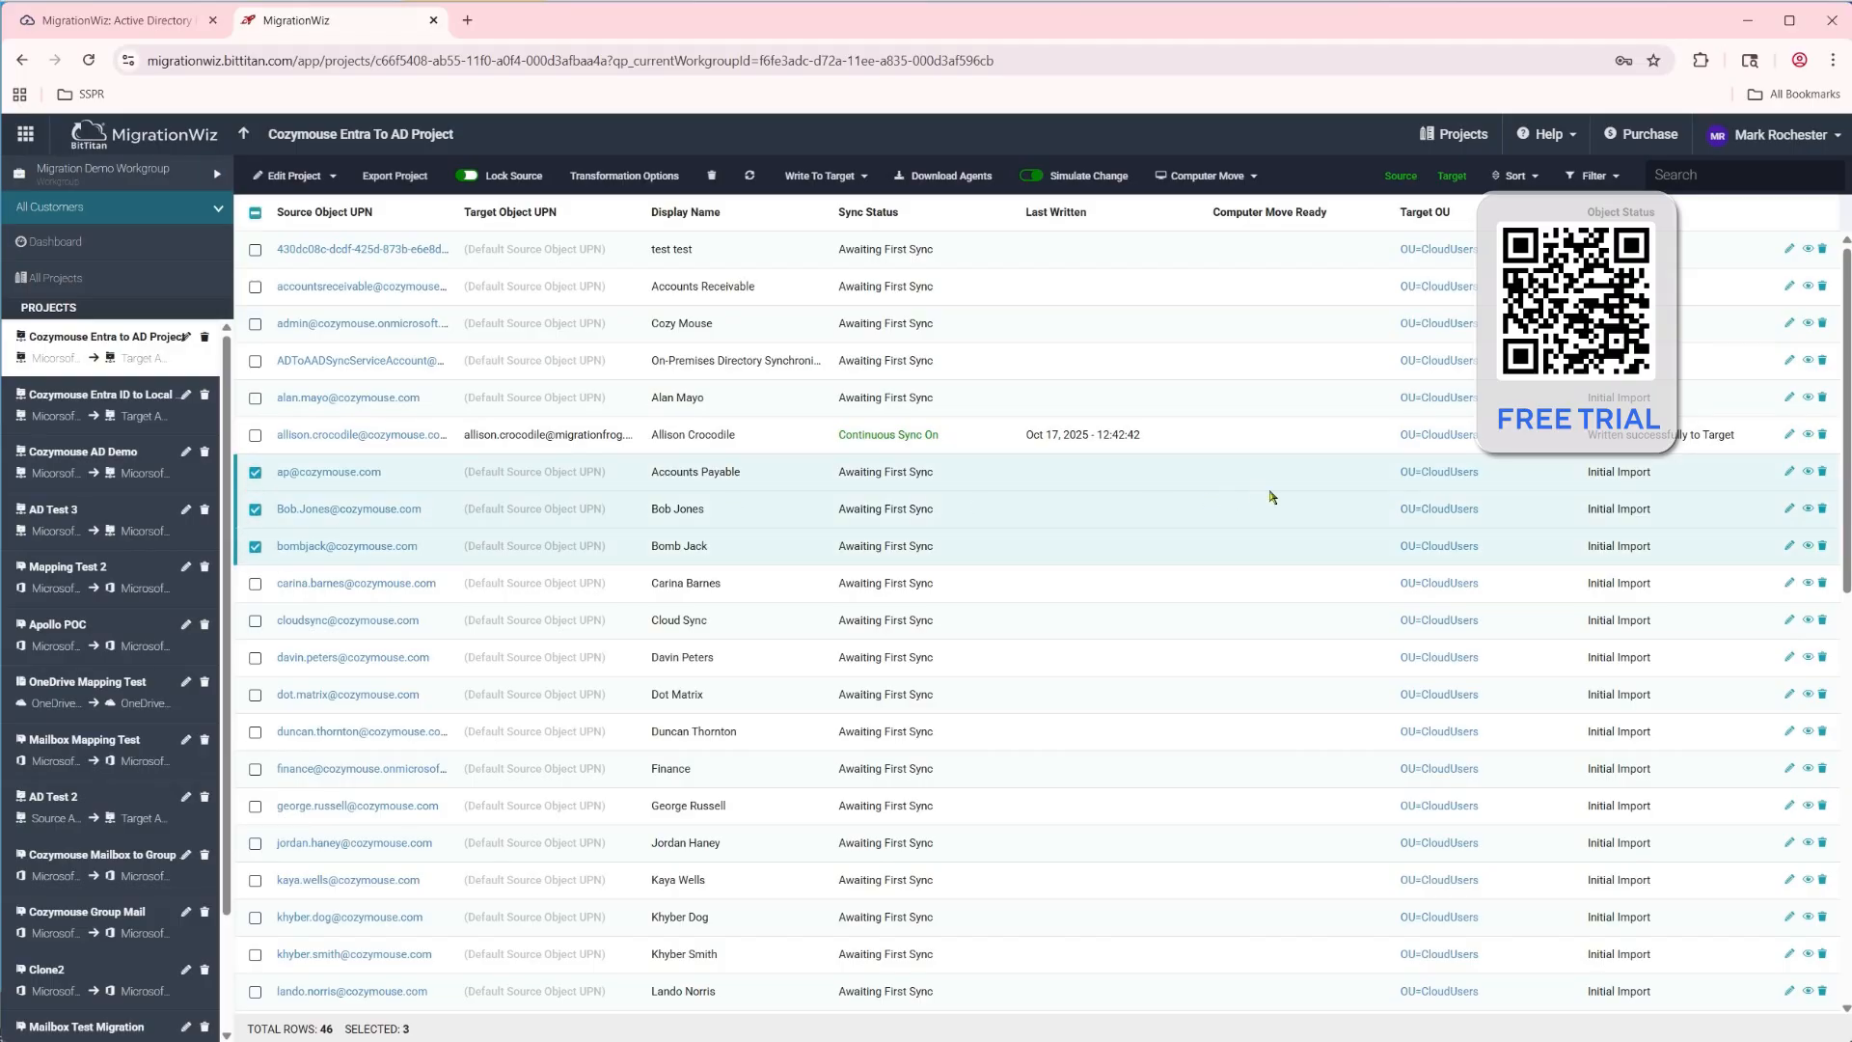
{"action": "left_click", "coordinate": [1445, 473]}
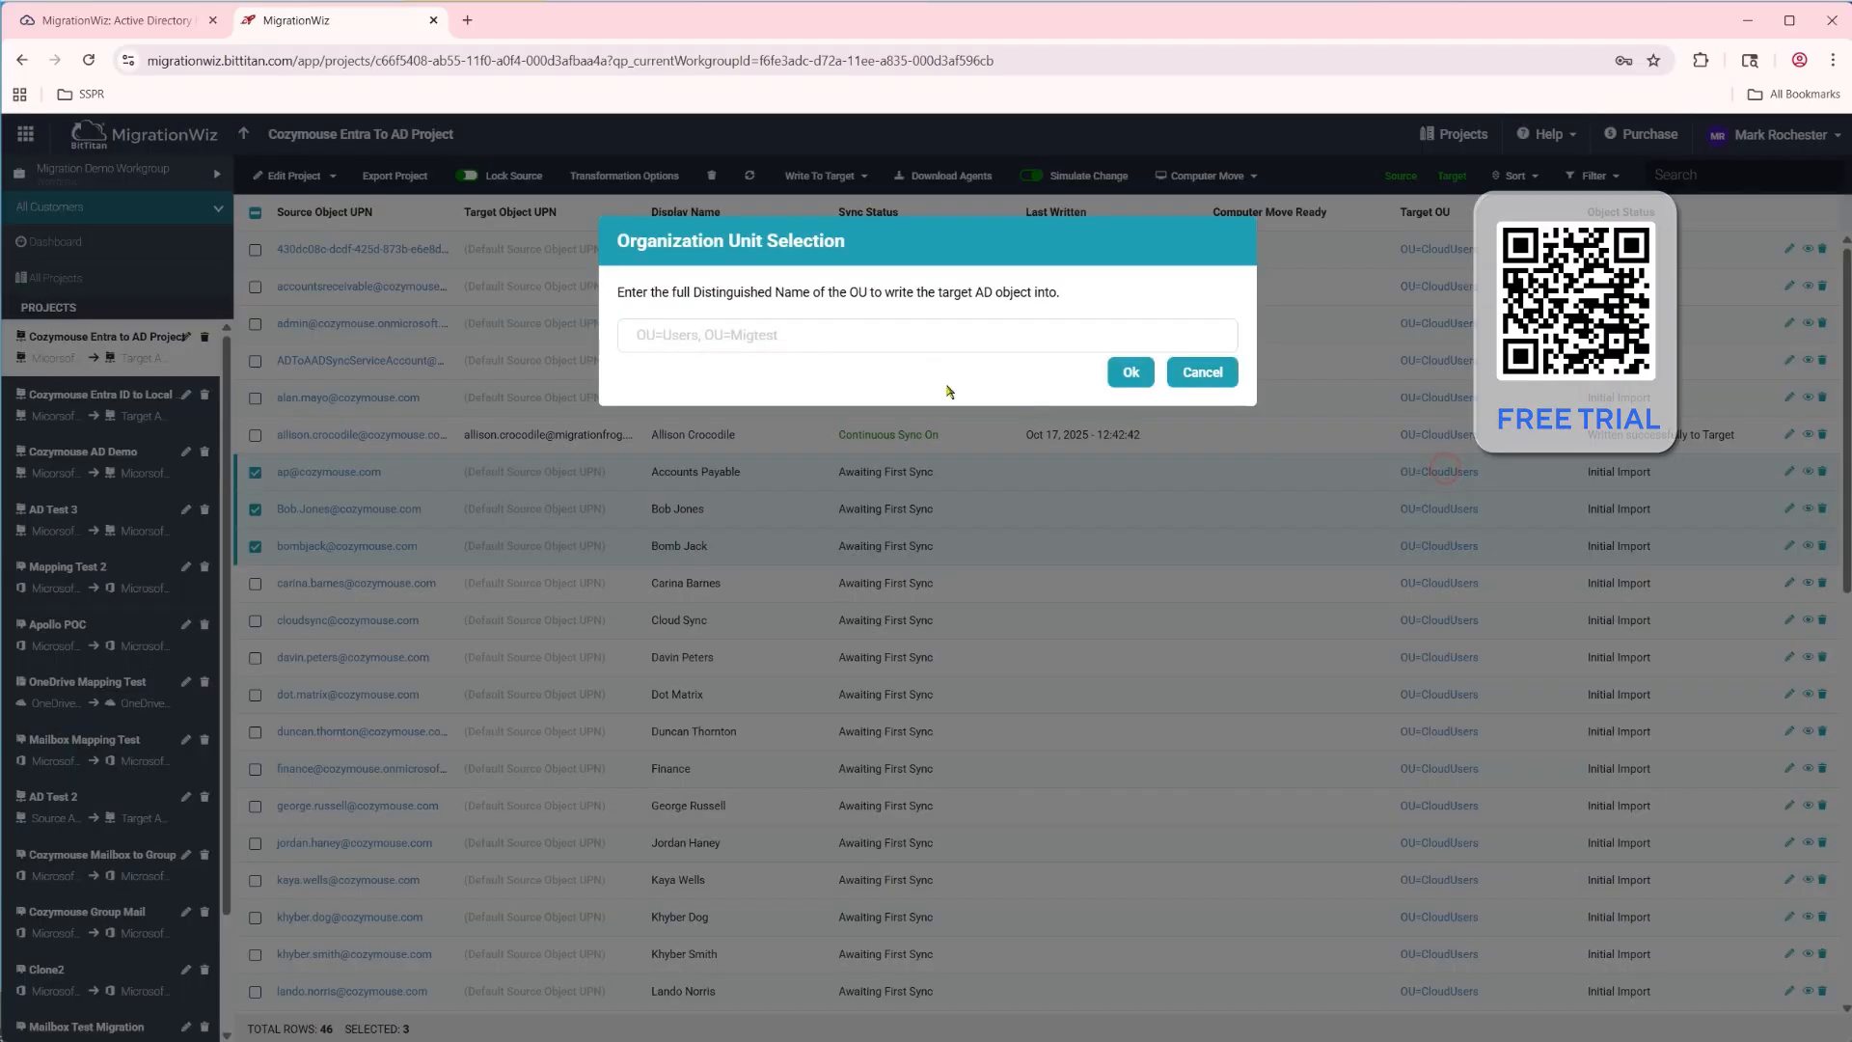
{"action": "left_click", "coordinate": [862, 339]}
{"action": "type", "text": "OU=CMTest"}
{"action": "left_click", "coordinate": [1130, 375]}
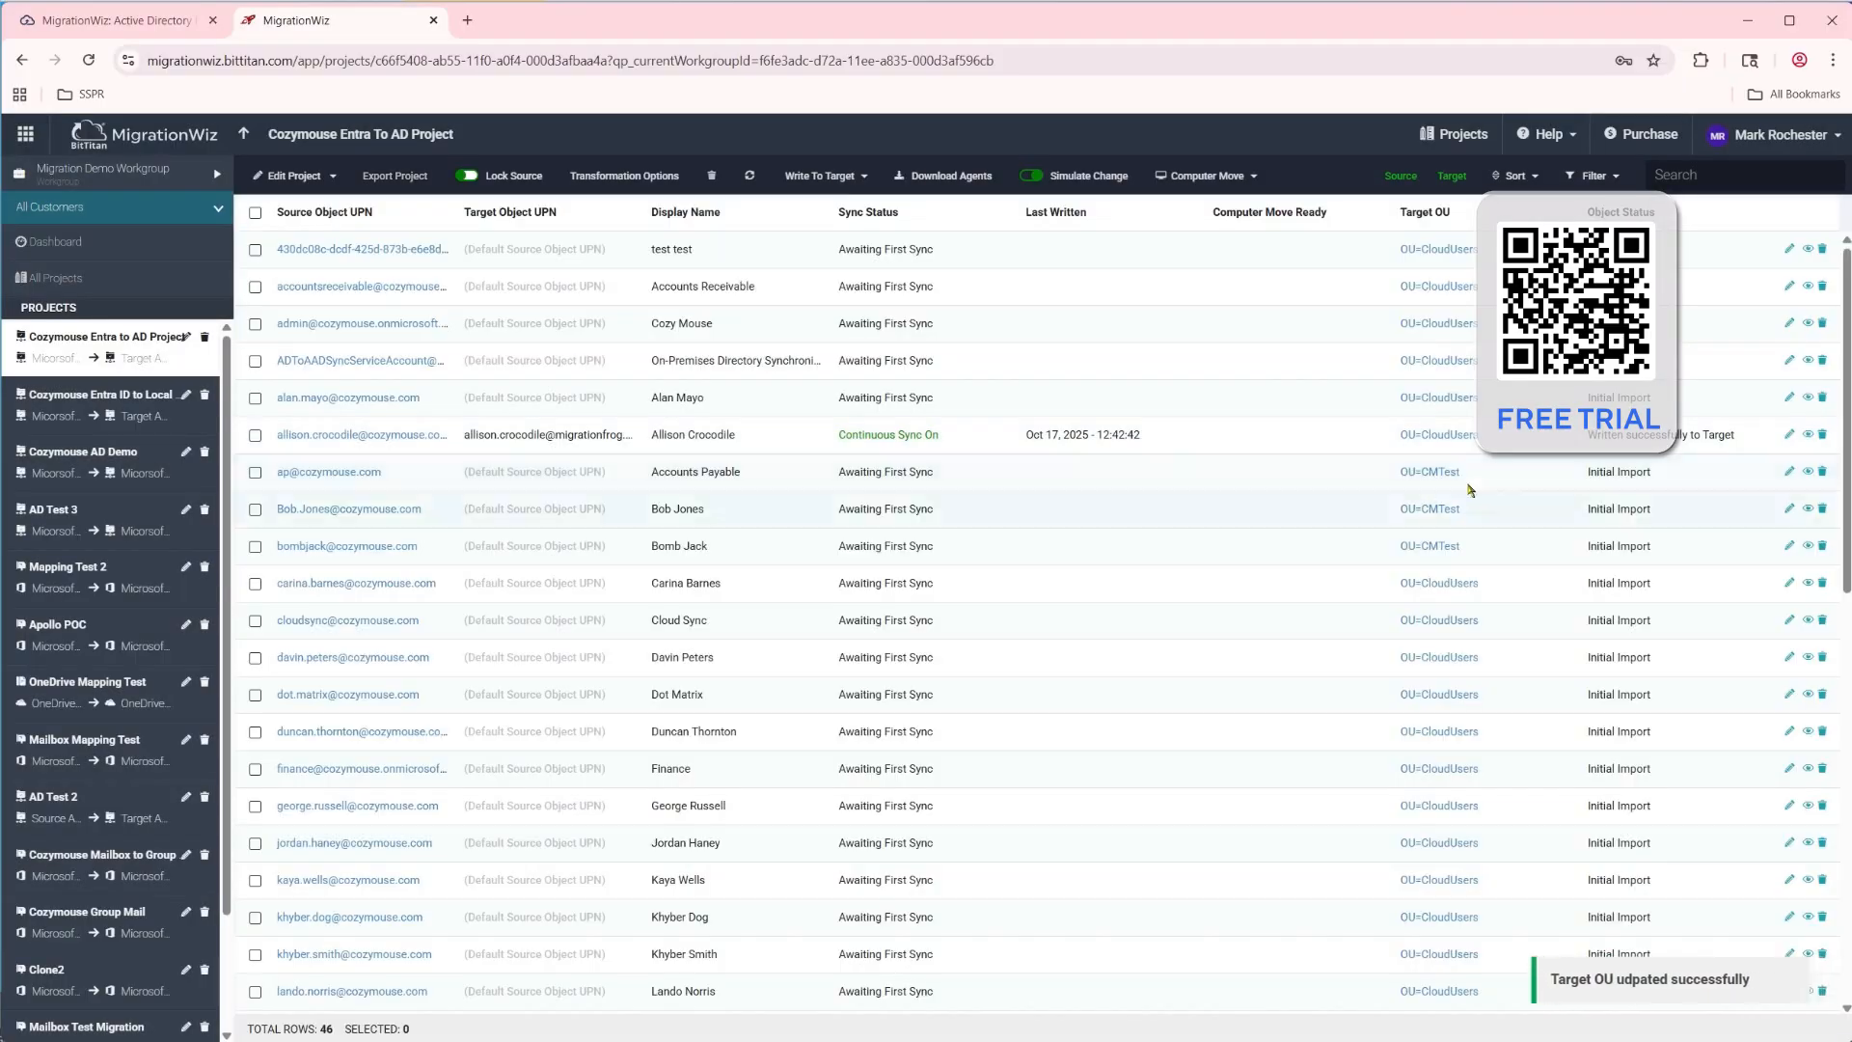
Start a Write To Target migration for the three users assigned to OU=CMTest, and trigger a manual heartbeat in the AD Target Agent
{"action": "left_click", "coordinate": [254, 472]}
{"action": "left_click", "coordinate": [254, 508]}
{"action": "left_click", "coordinate": [255, 547]}
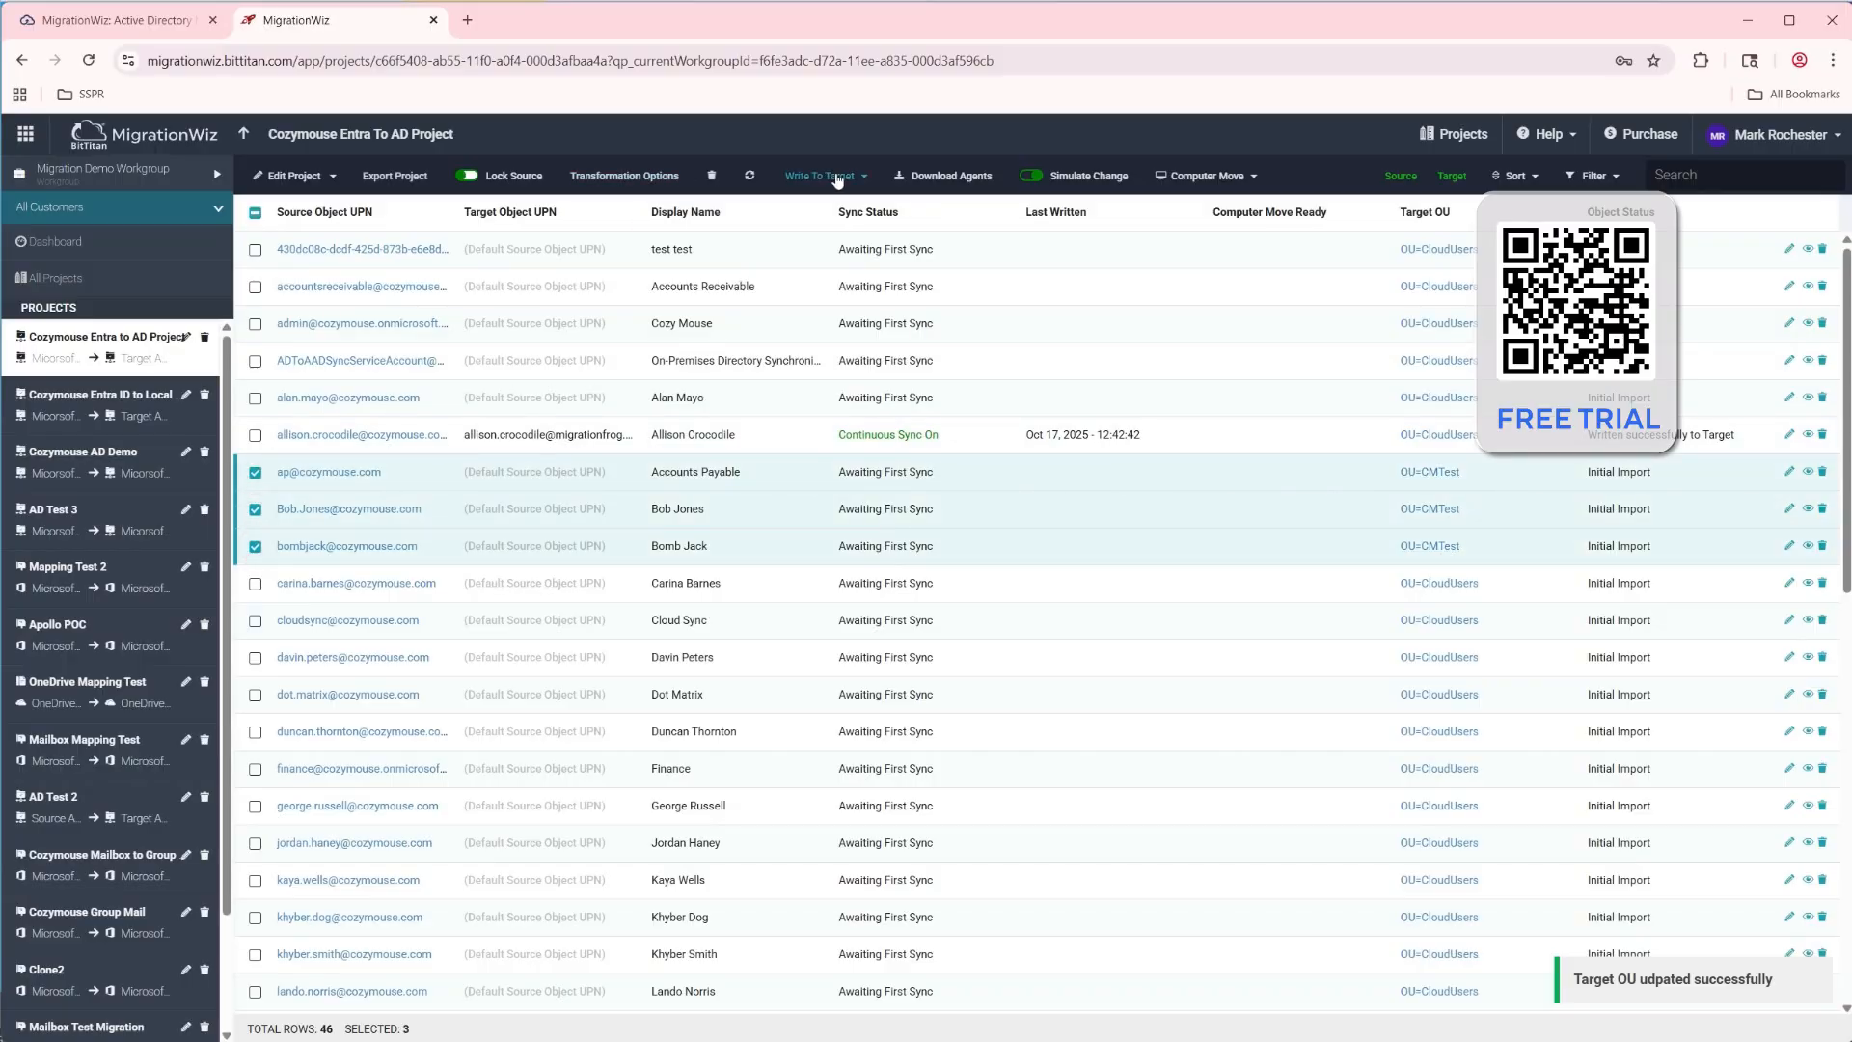
{"action": "left_click", "coordinate": [820, 175]}
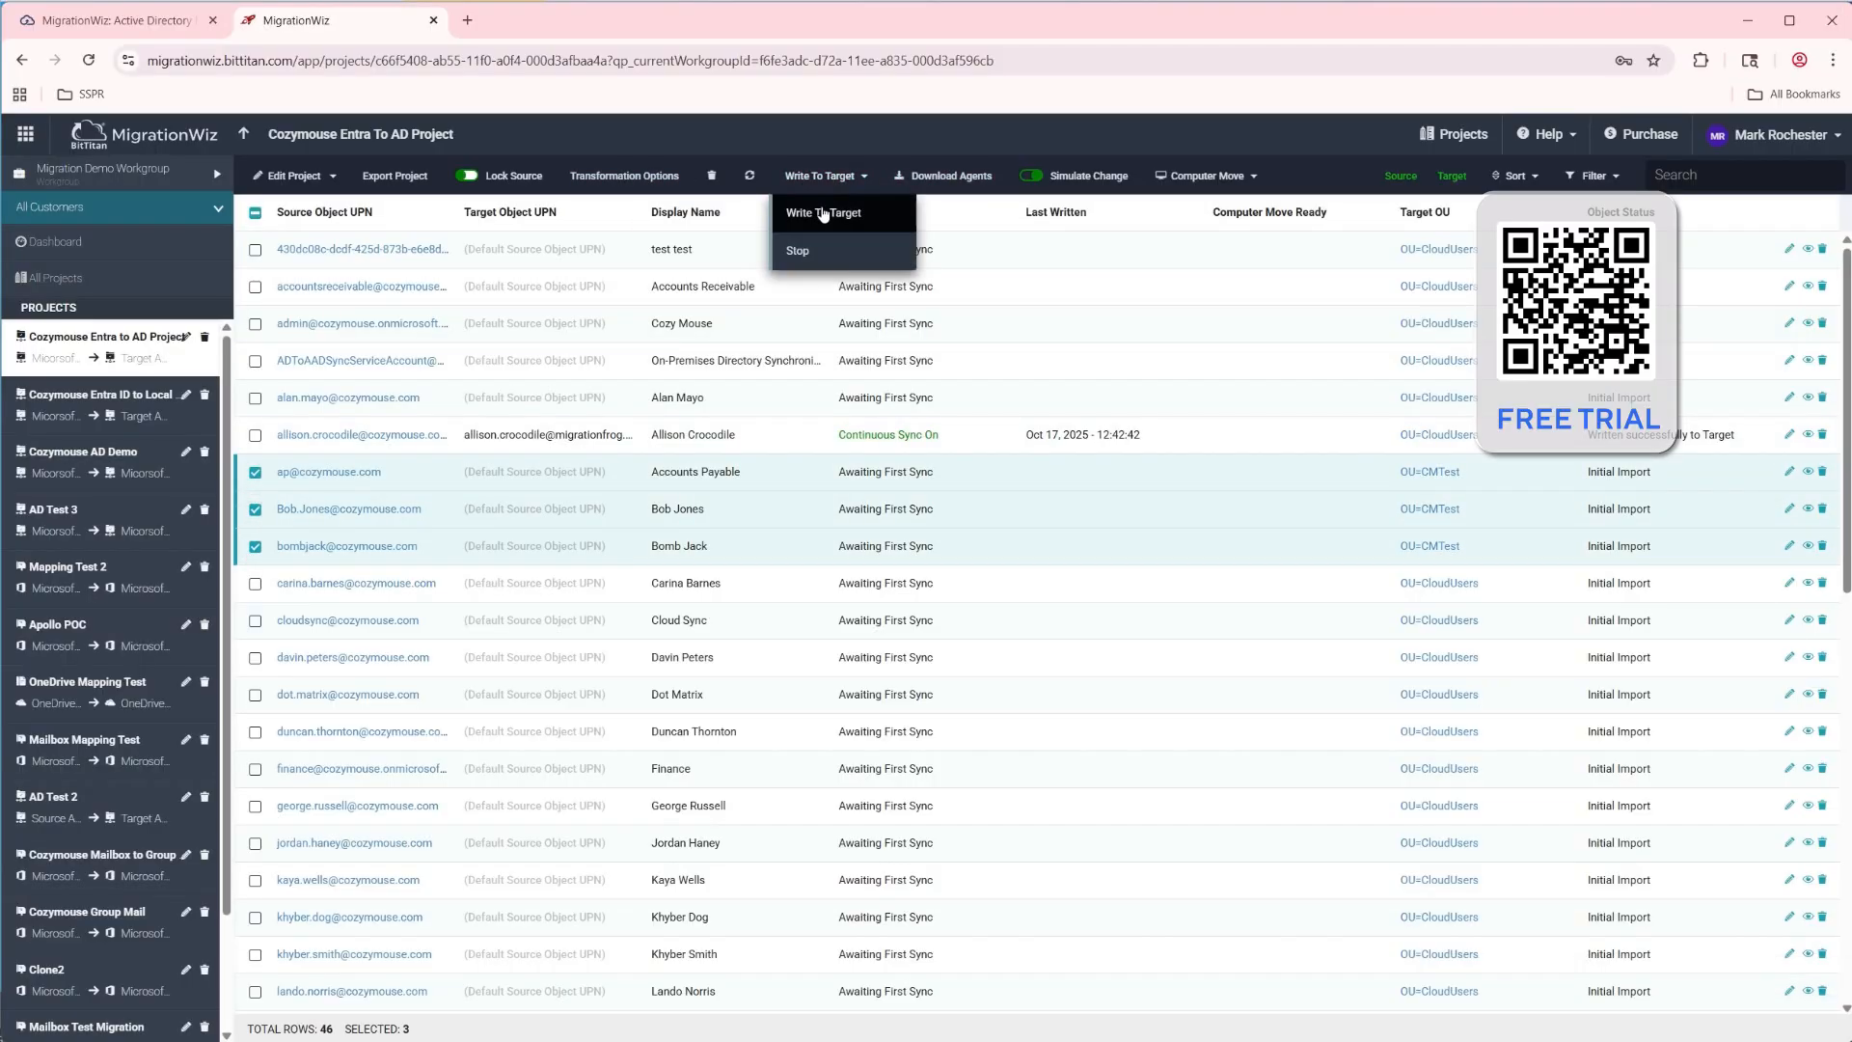
{"action": "left_click", "coordinate": [821, 214]}
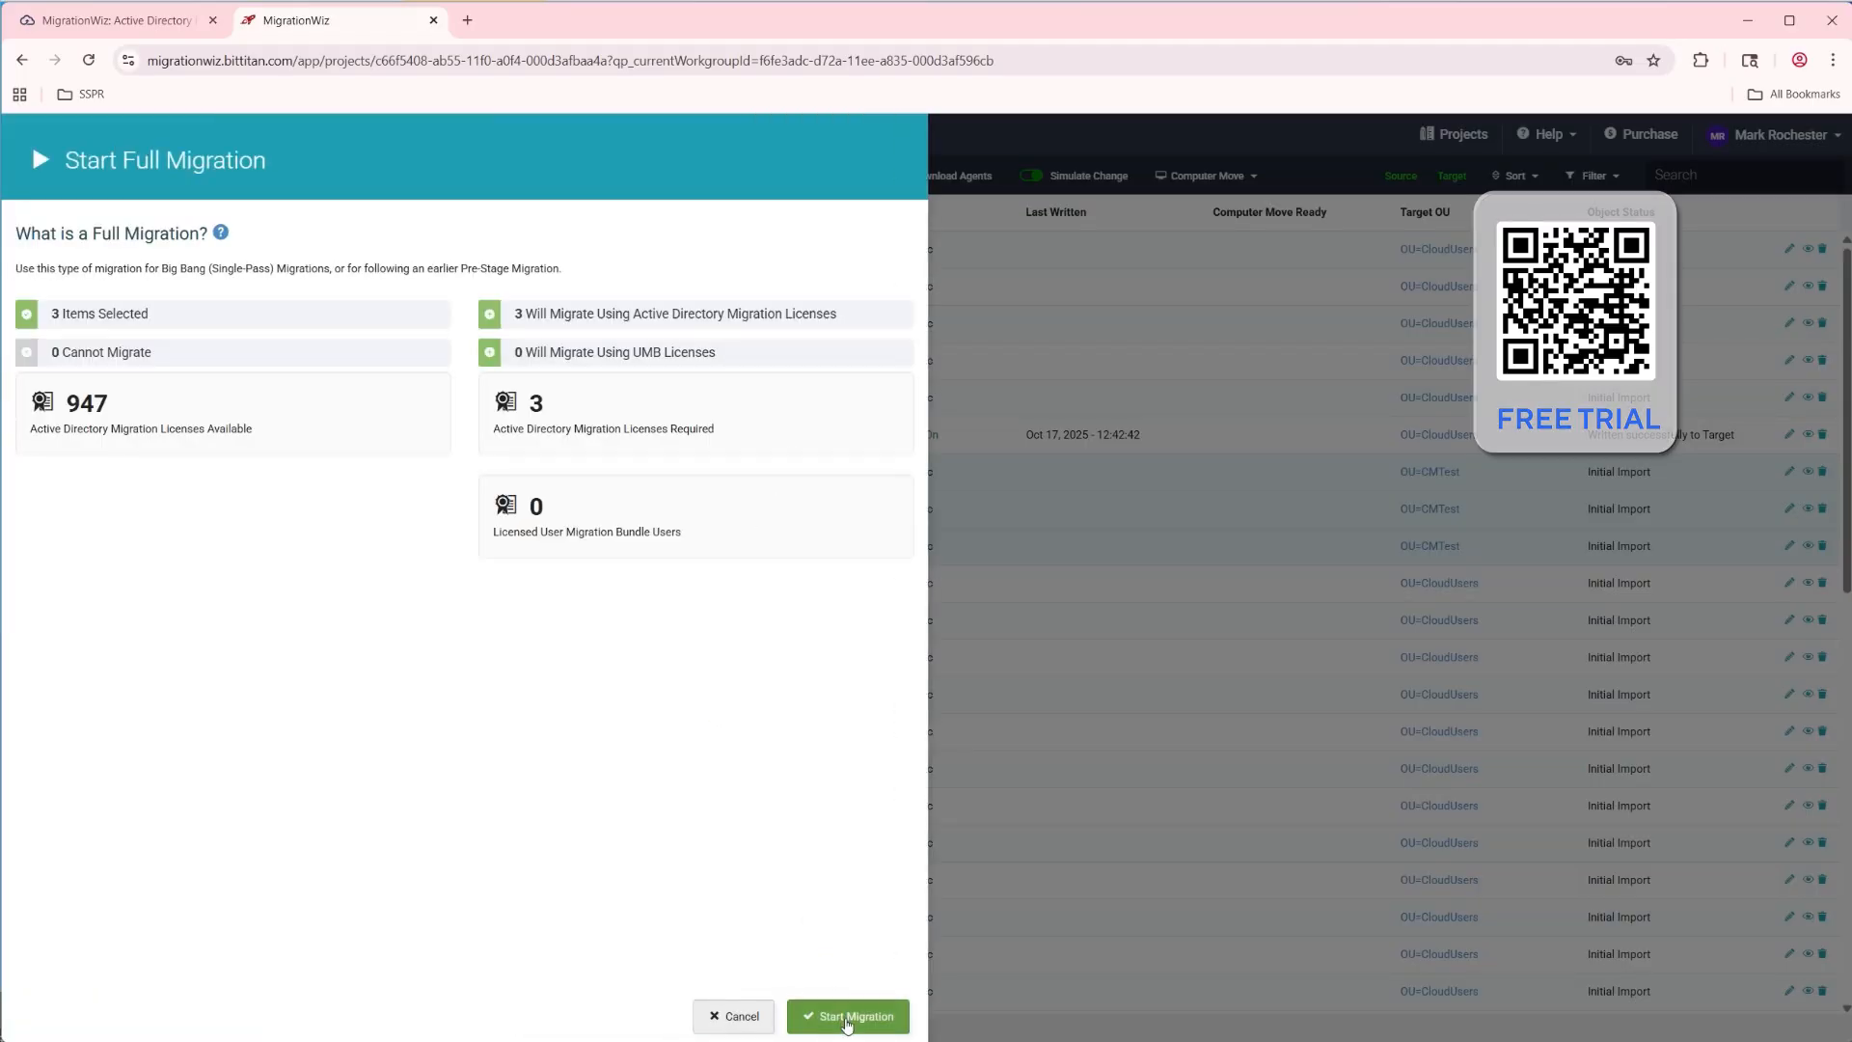
{"action": "left_click", "coordinate": [834, 1017]}
{"action": "left_click", "coordinate": [1128, 388]}
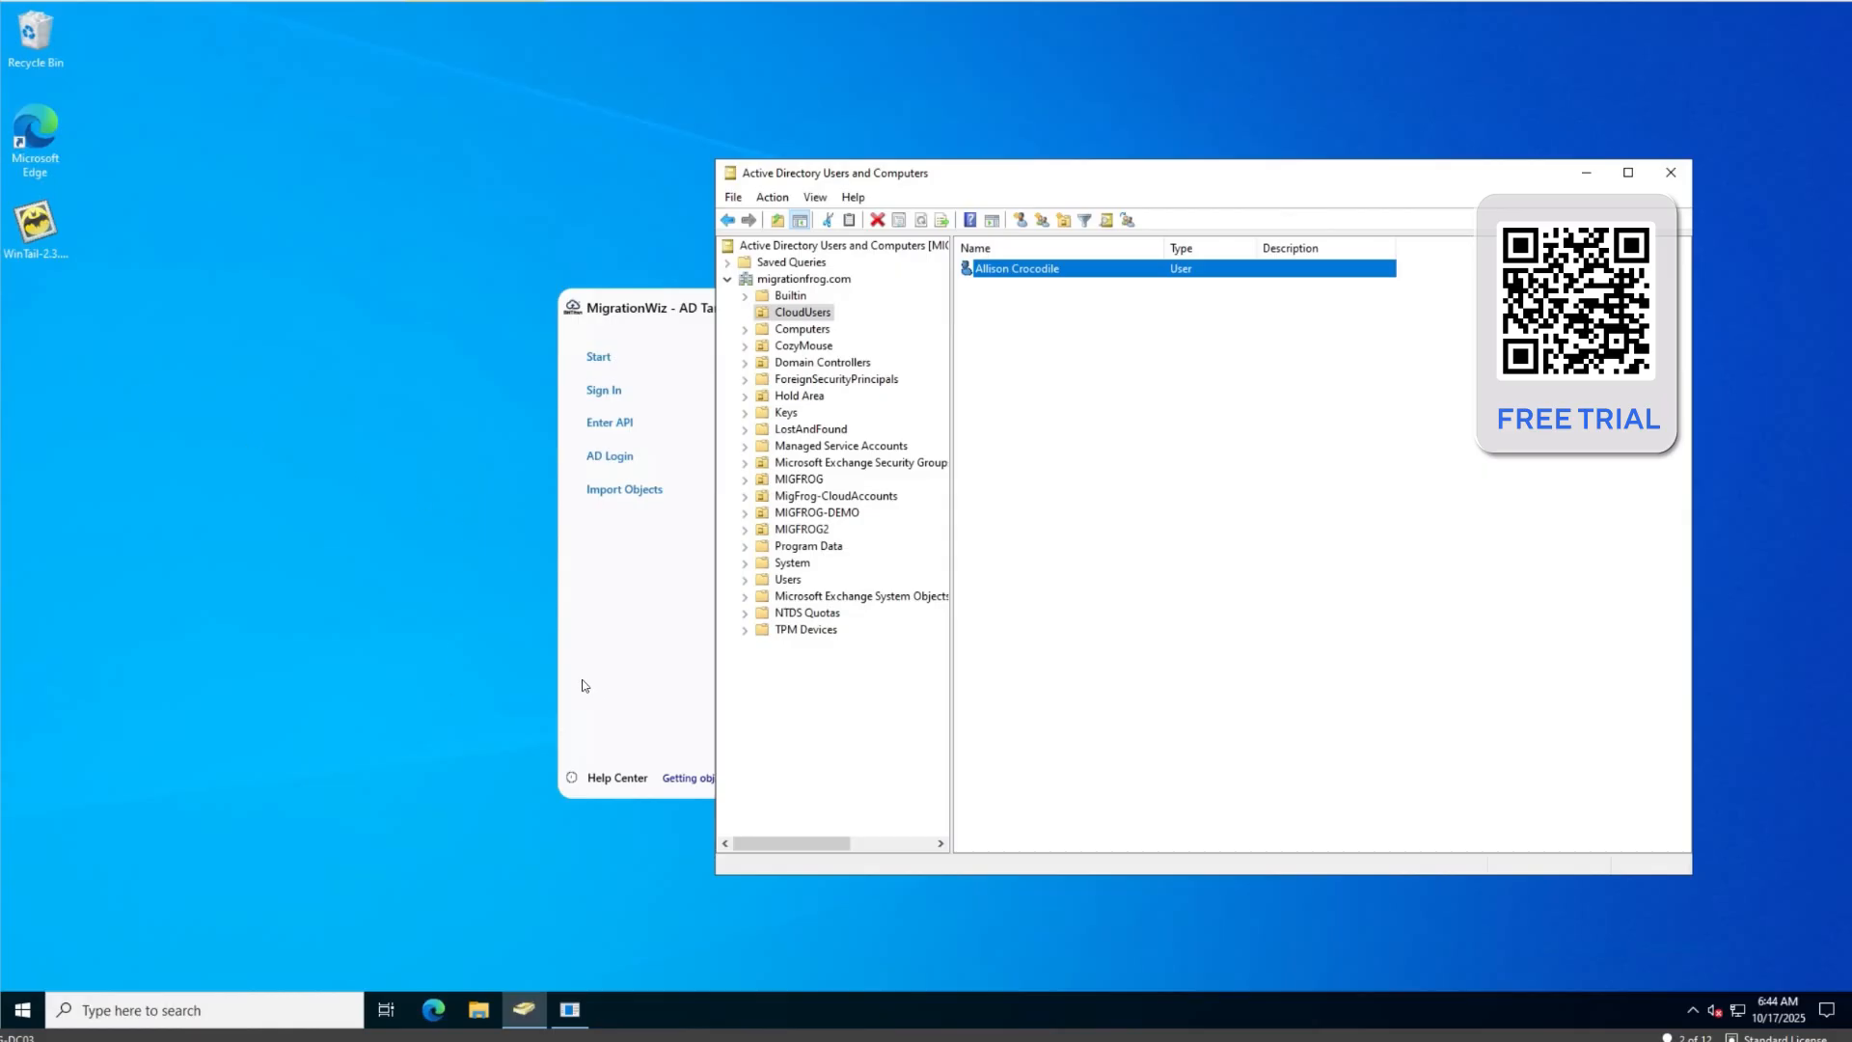
{"action": "left_click", "coordinate": [582, 686]}
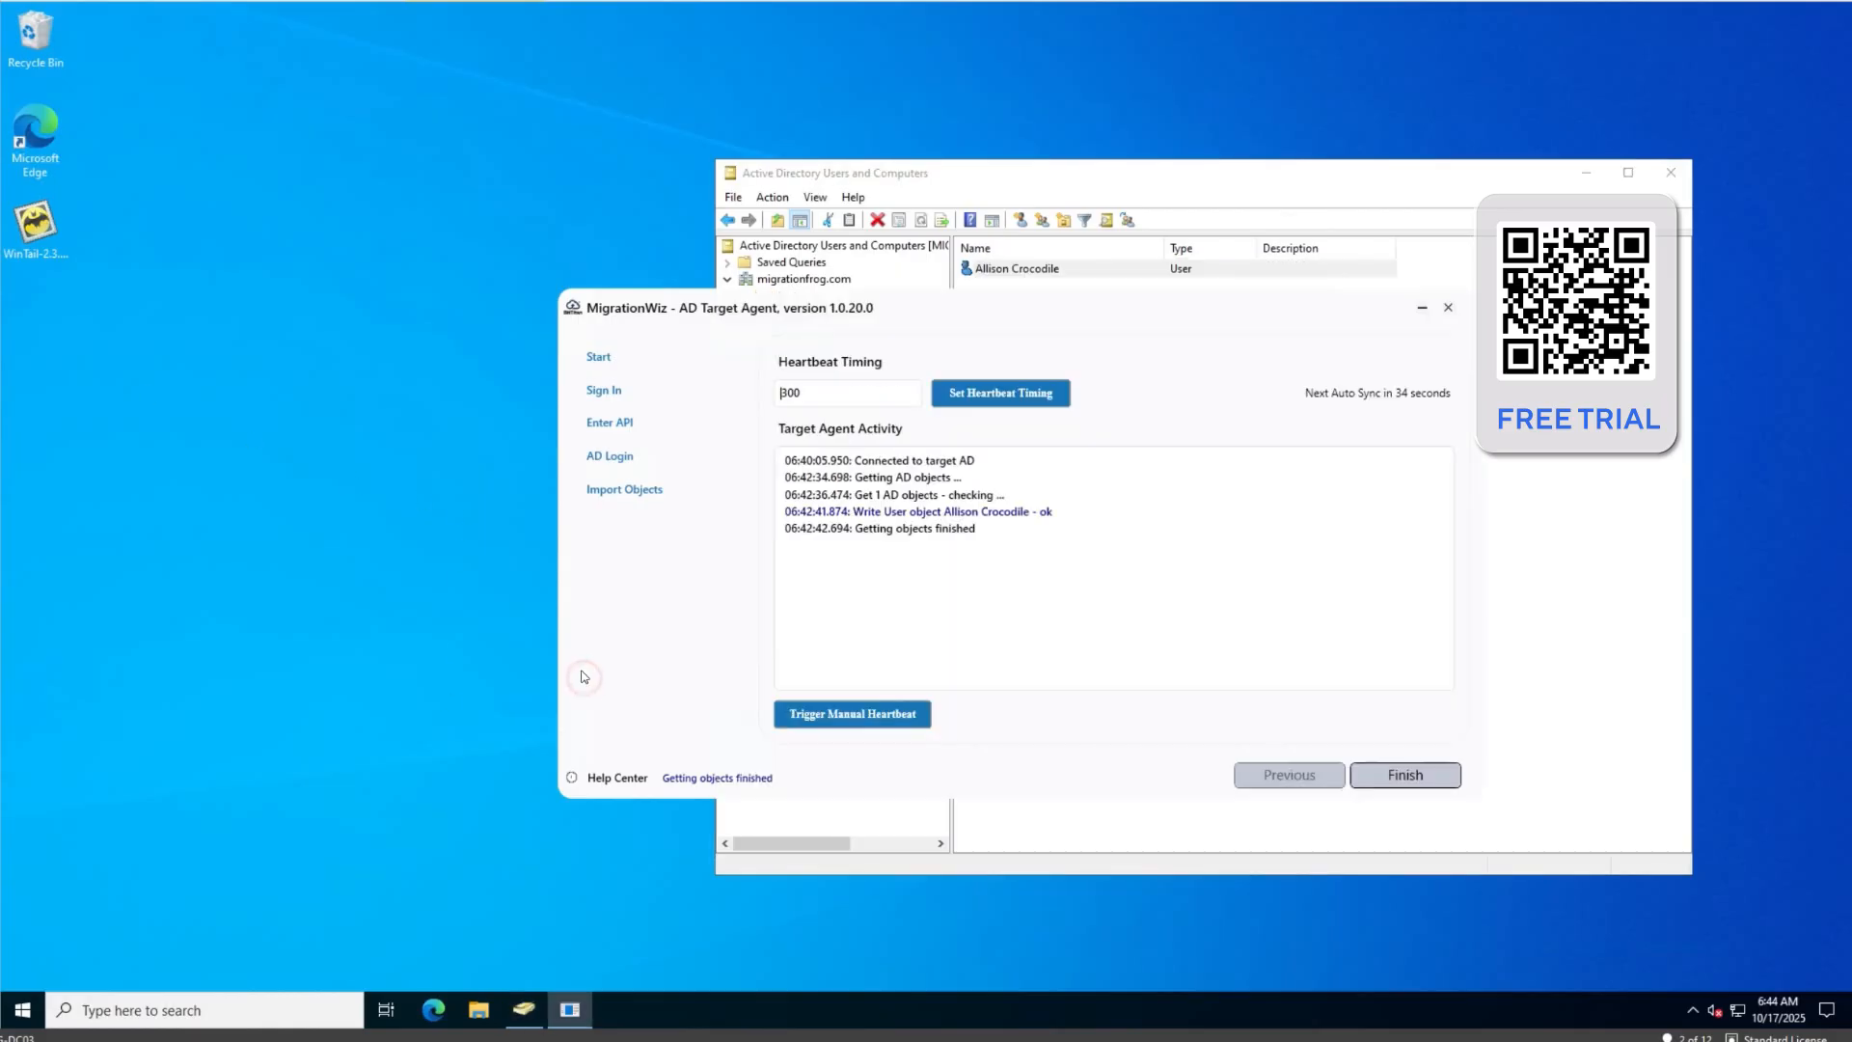
{"action": "left_click", "coordinate": [892, 716]}
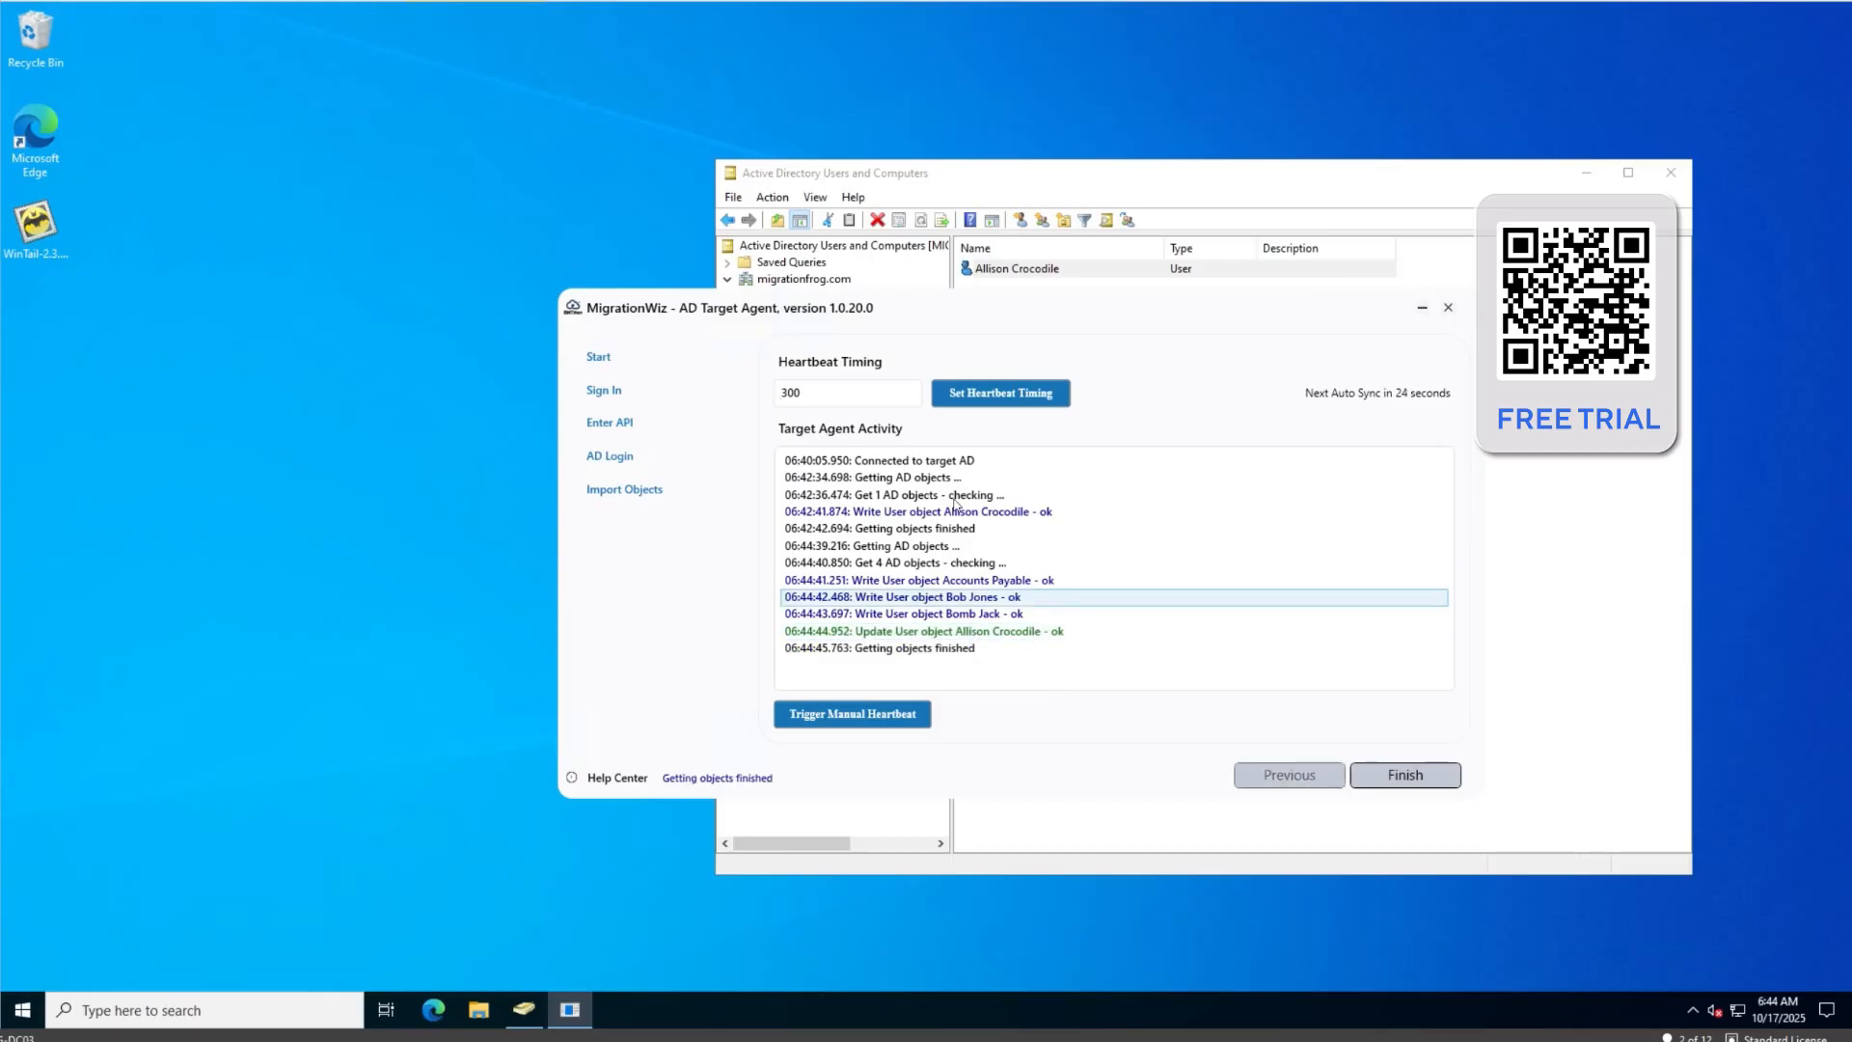
Refresh the migrationfrog.com domain in Active Directory Users and Computers, and check which users are in CMTest and CloudUsers
{"action": "left_click", "coordinate": [926, 179]}
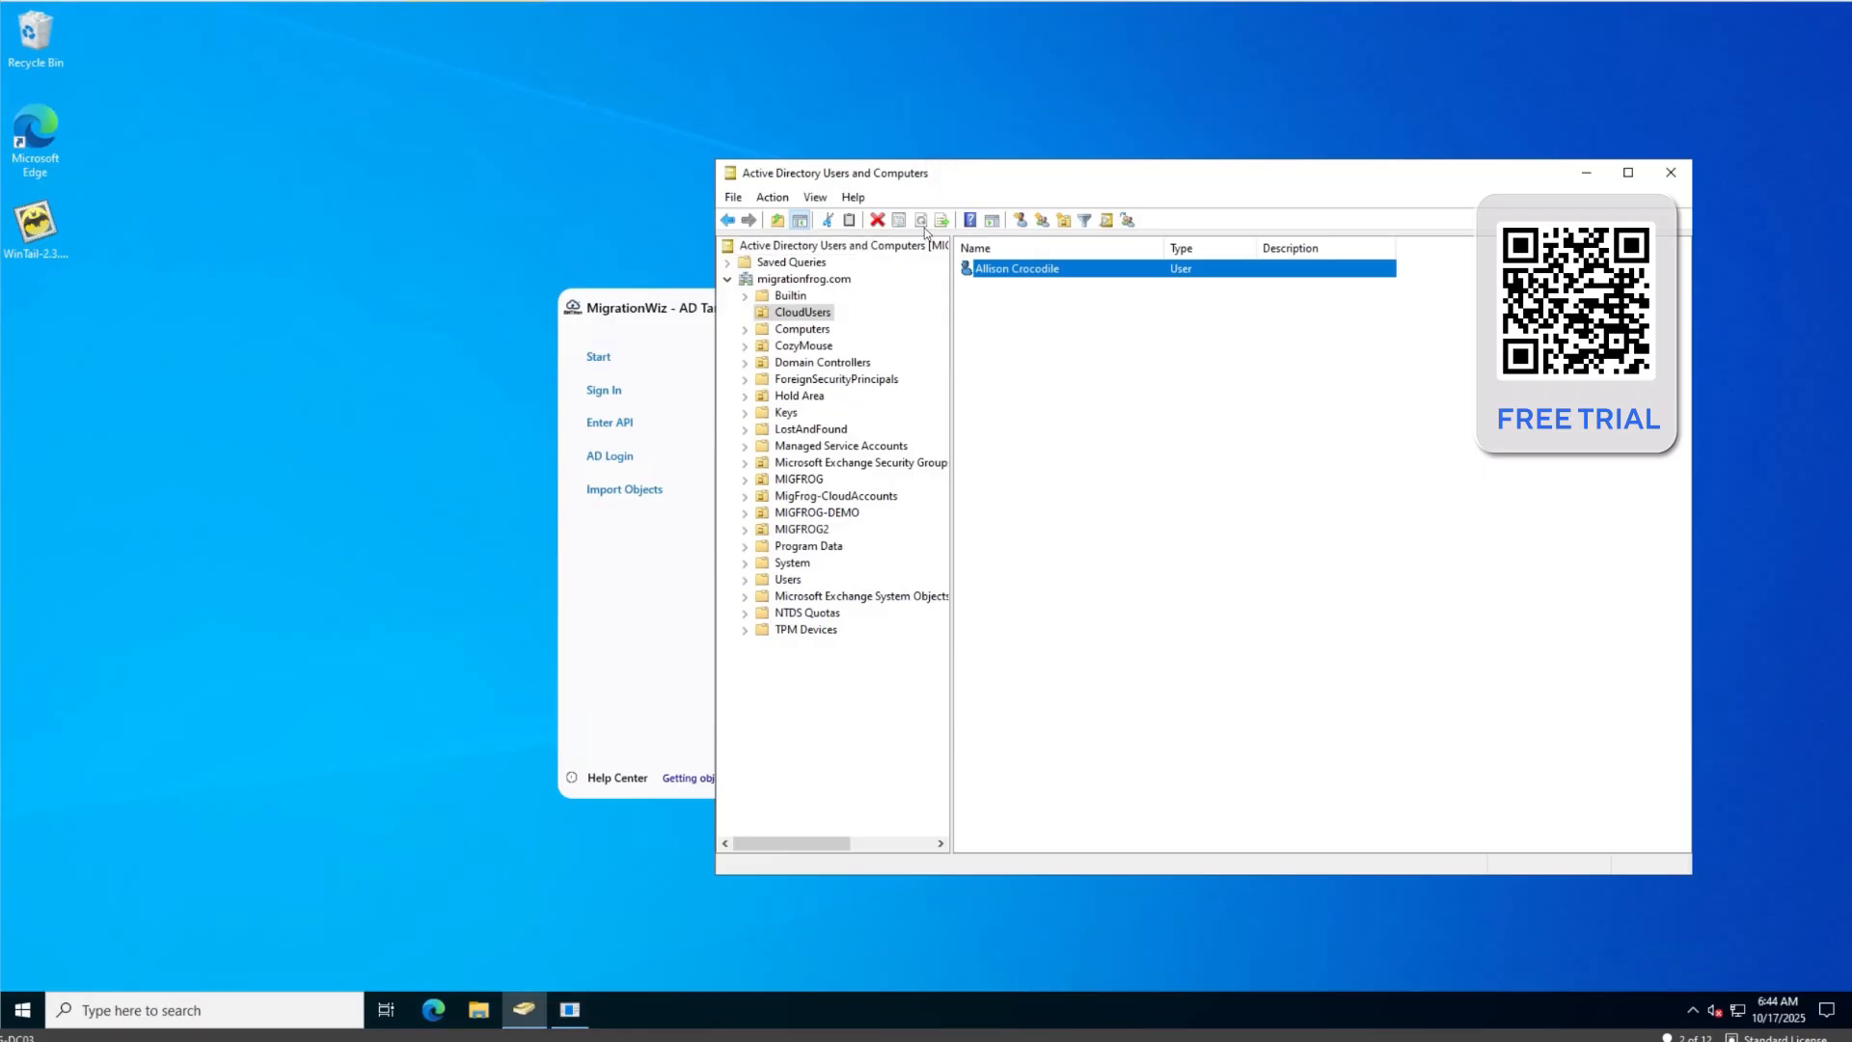
{"action": "left_click", "coordinate": [804, 278]}
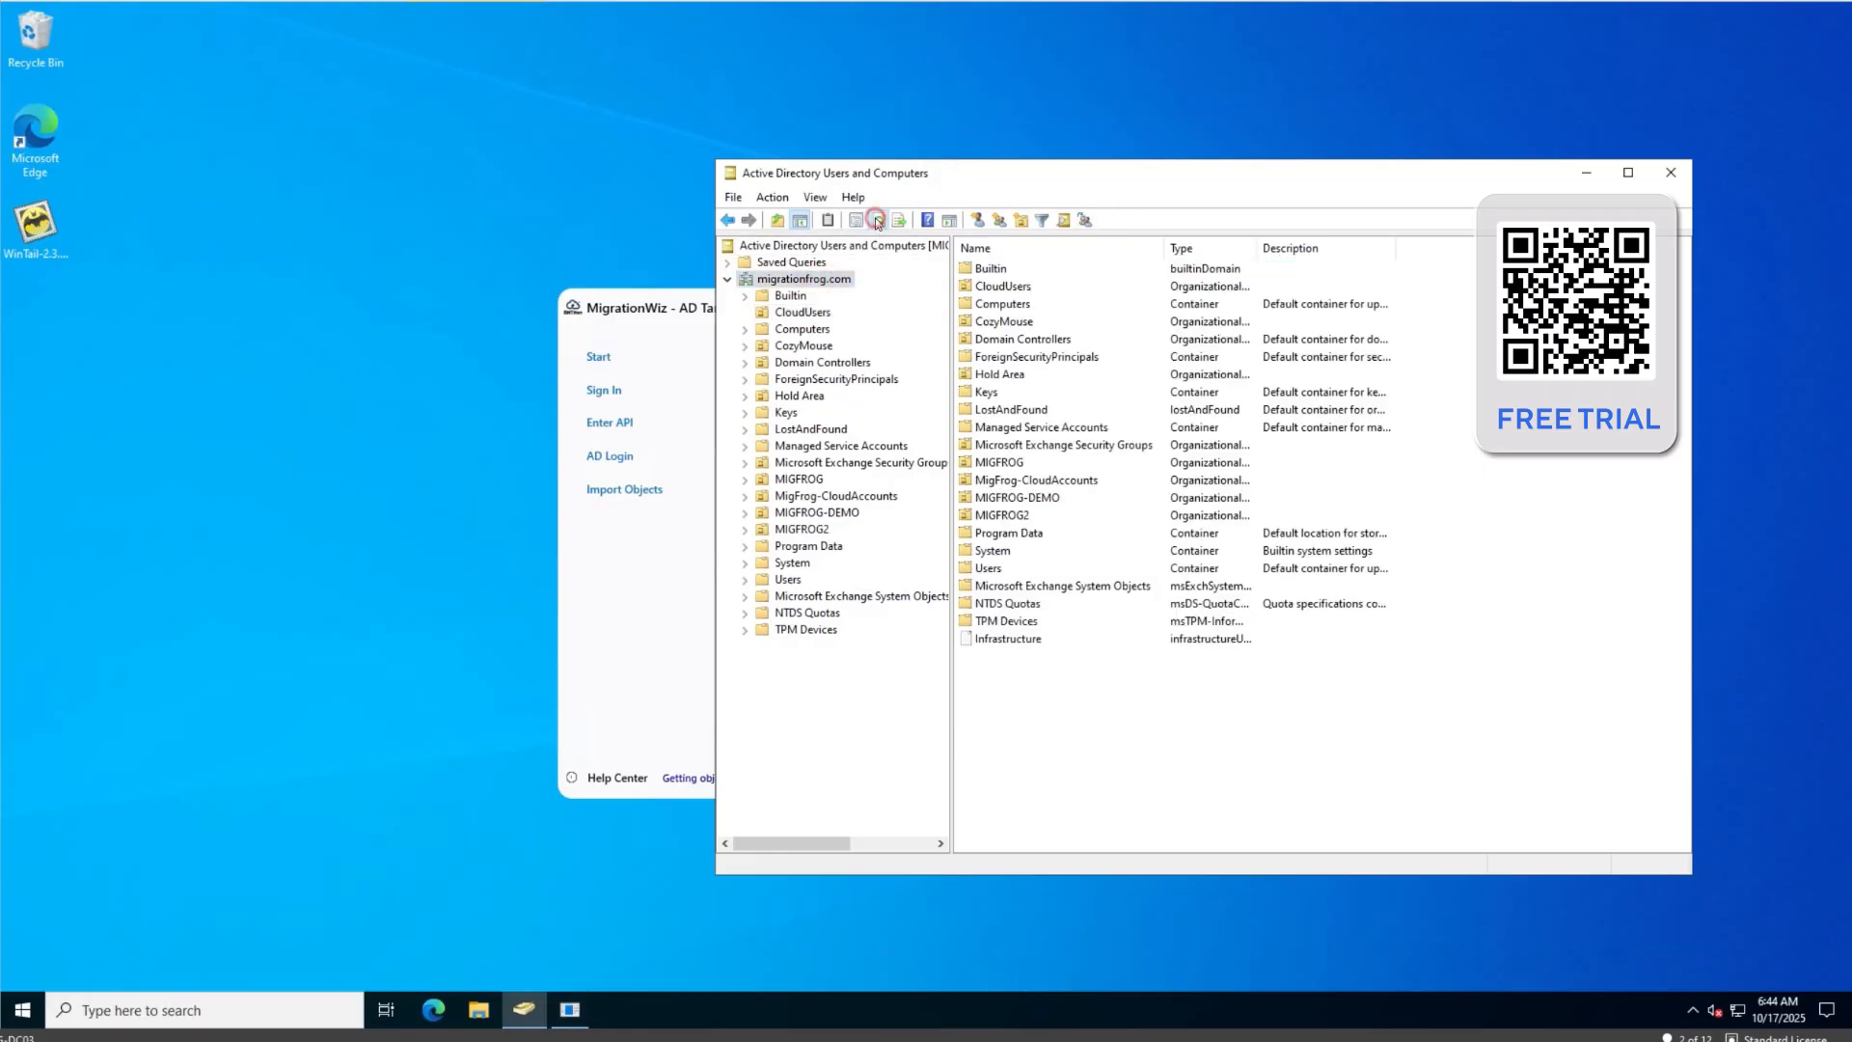
{"action": "left_click", "coordinate": [877, 221]}
{"action": "left_click", "coordinate": [789, 330]}
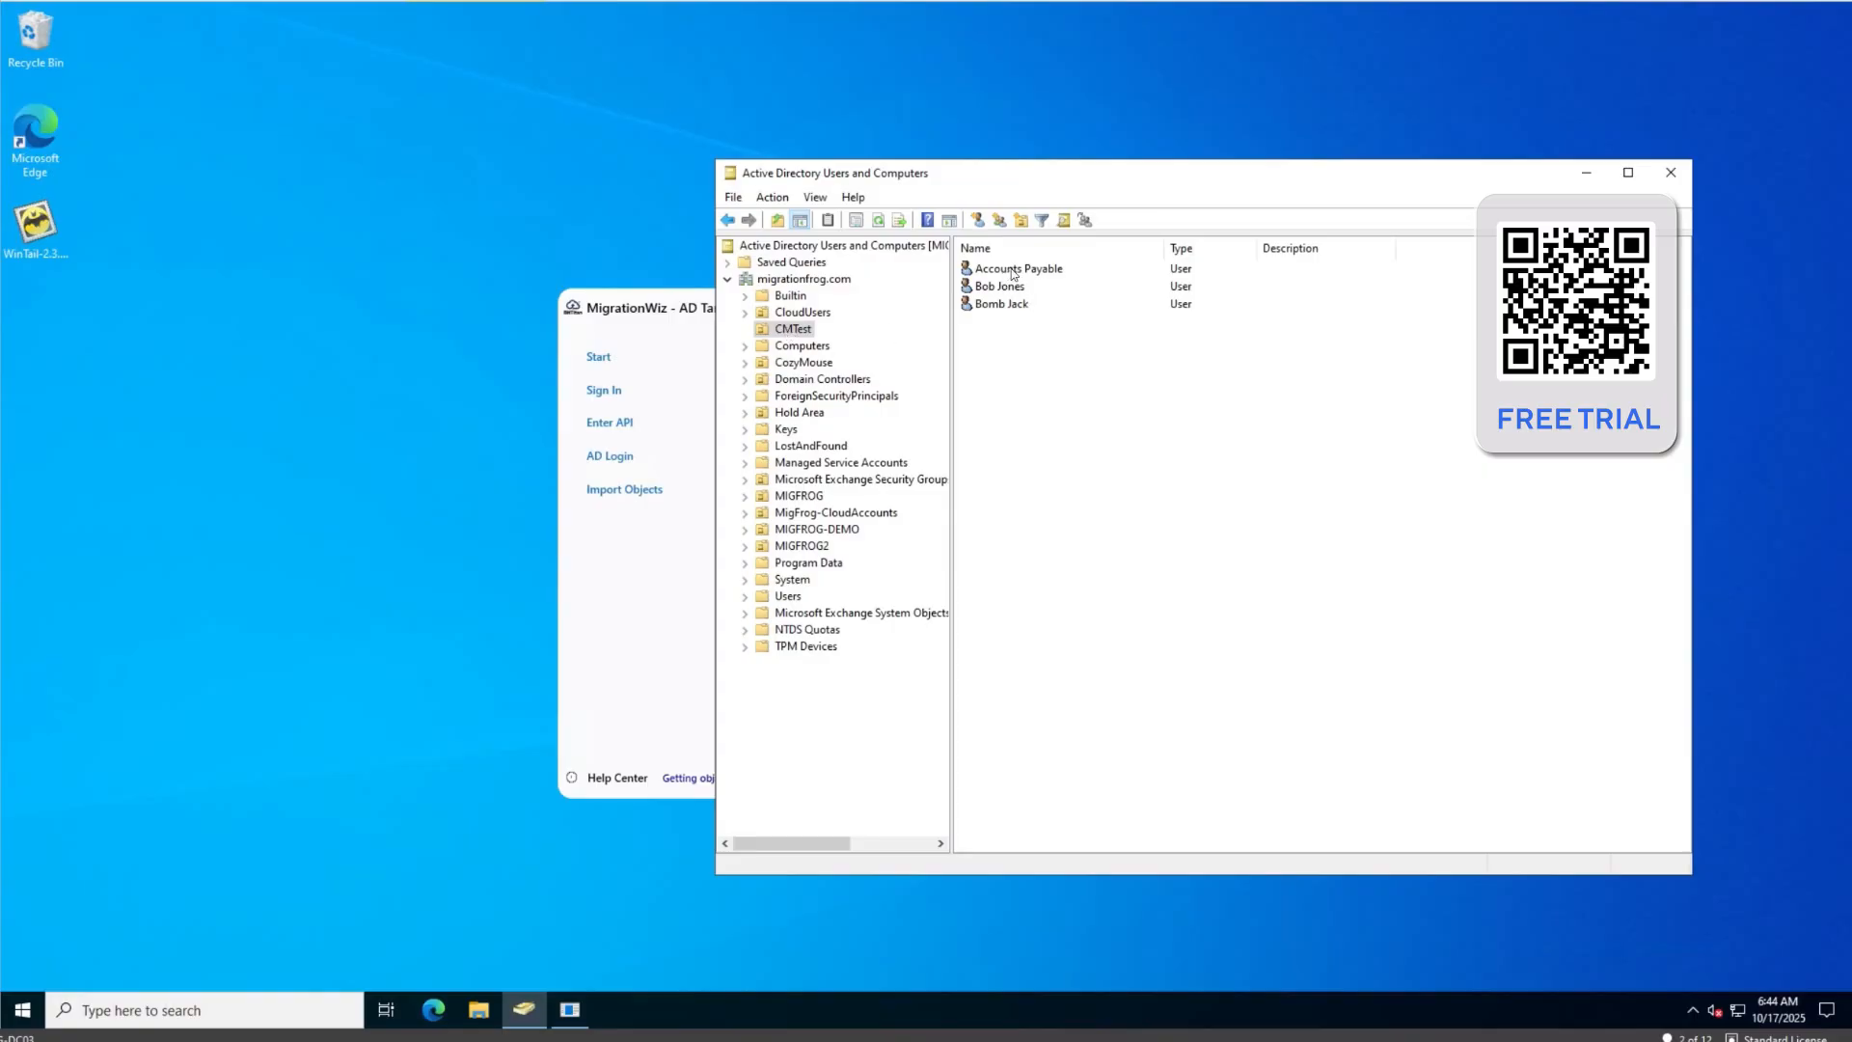
{"action": "left_click", "coordinate": [805, 310]}
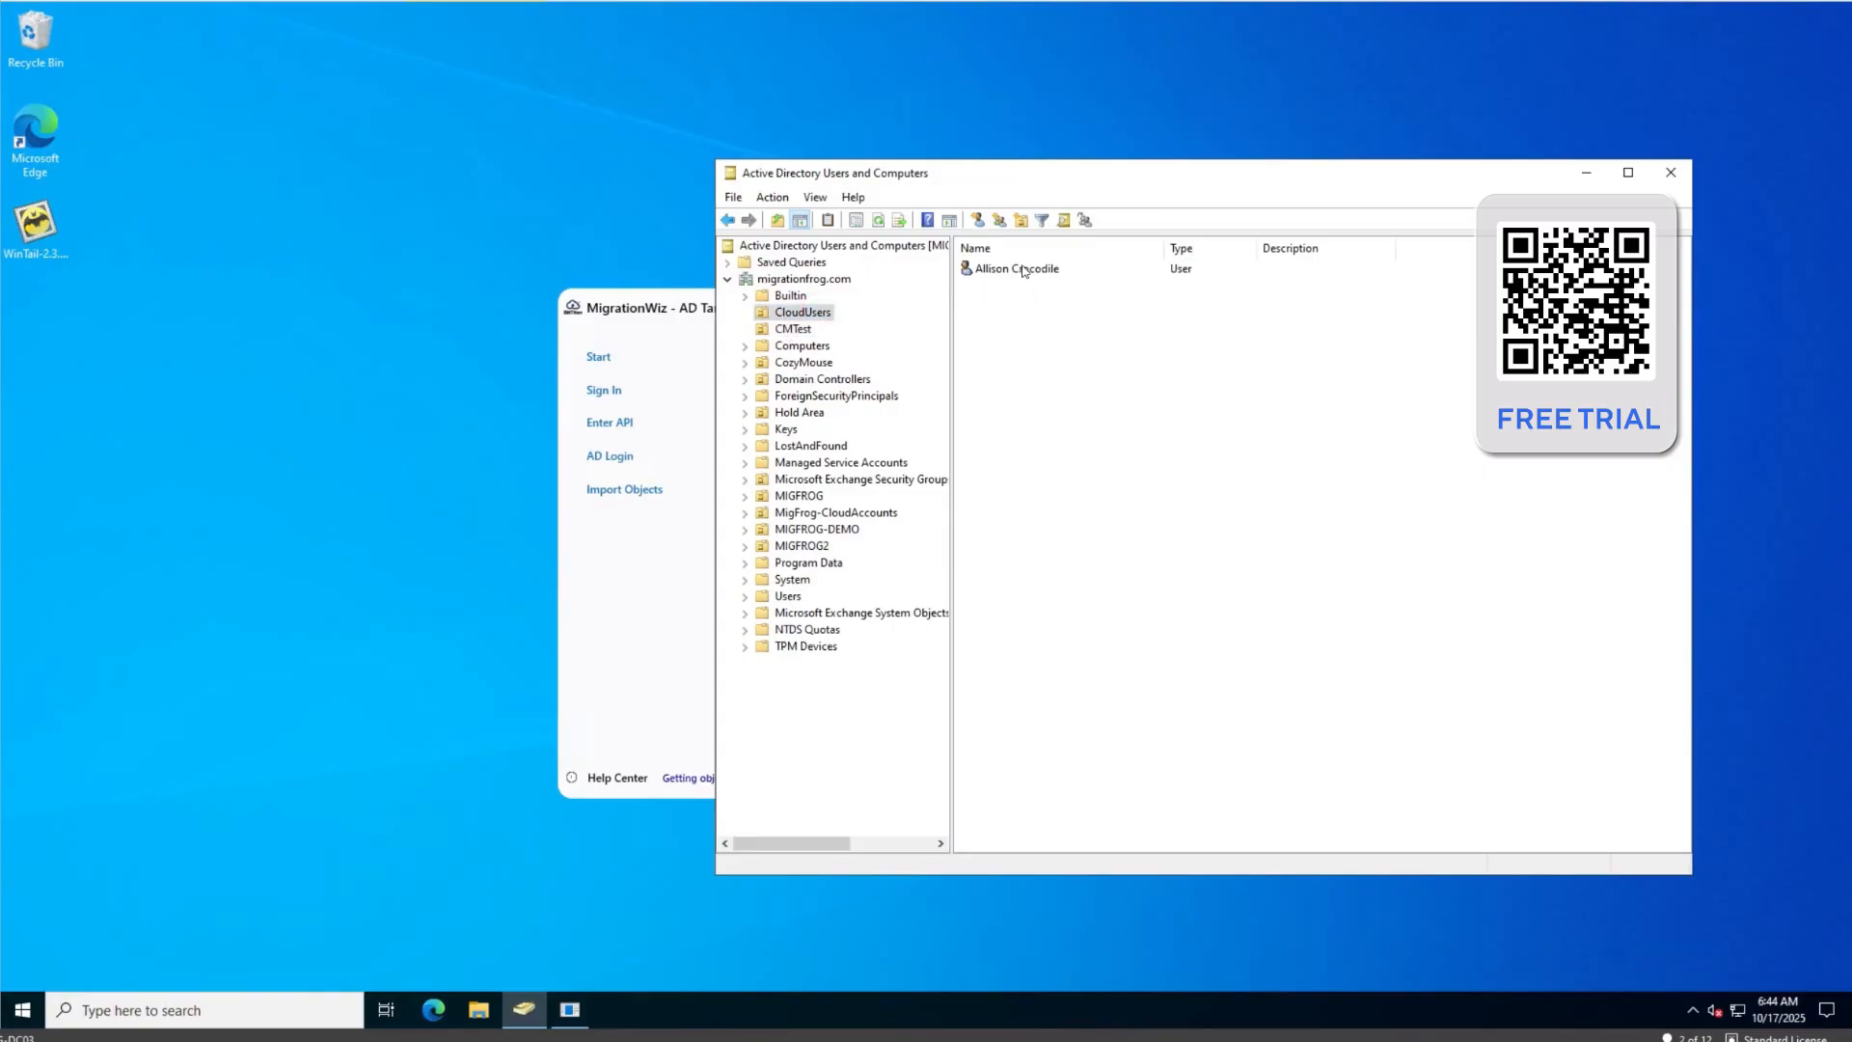
{"action": "left_click", "coordinate": [784, 333]}
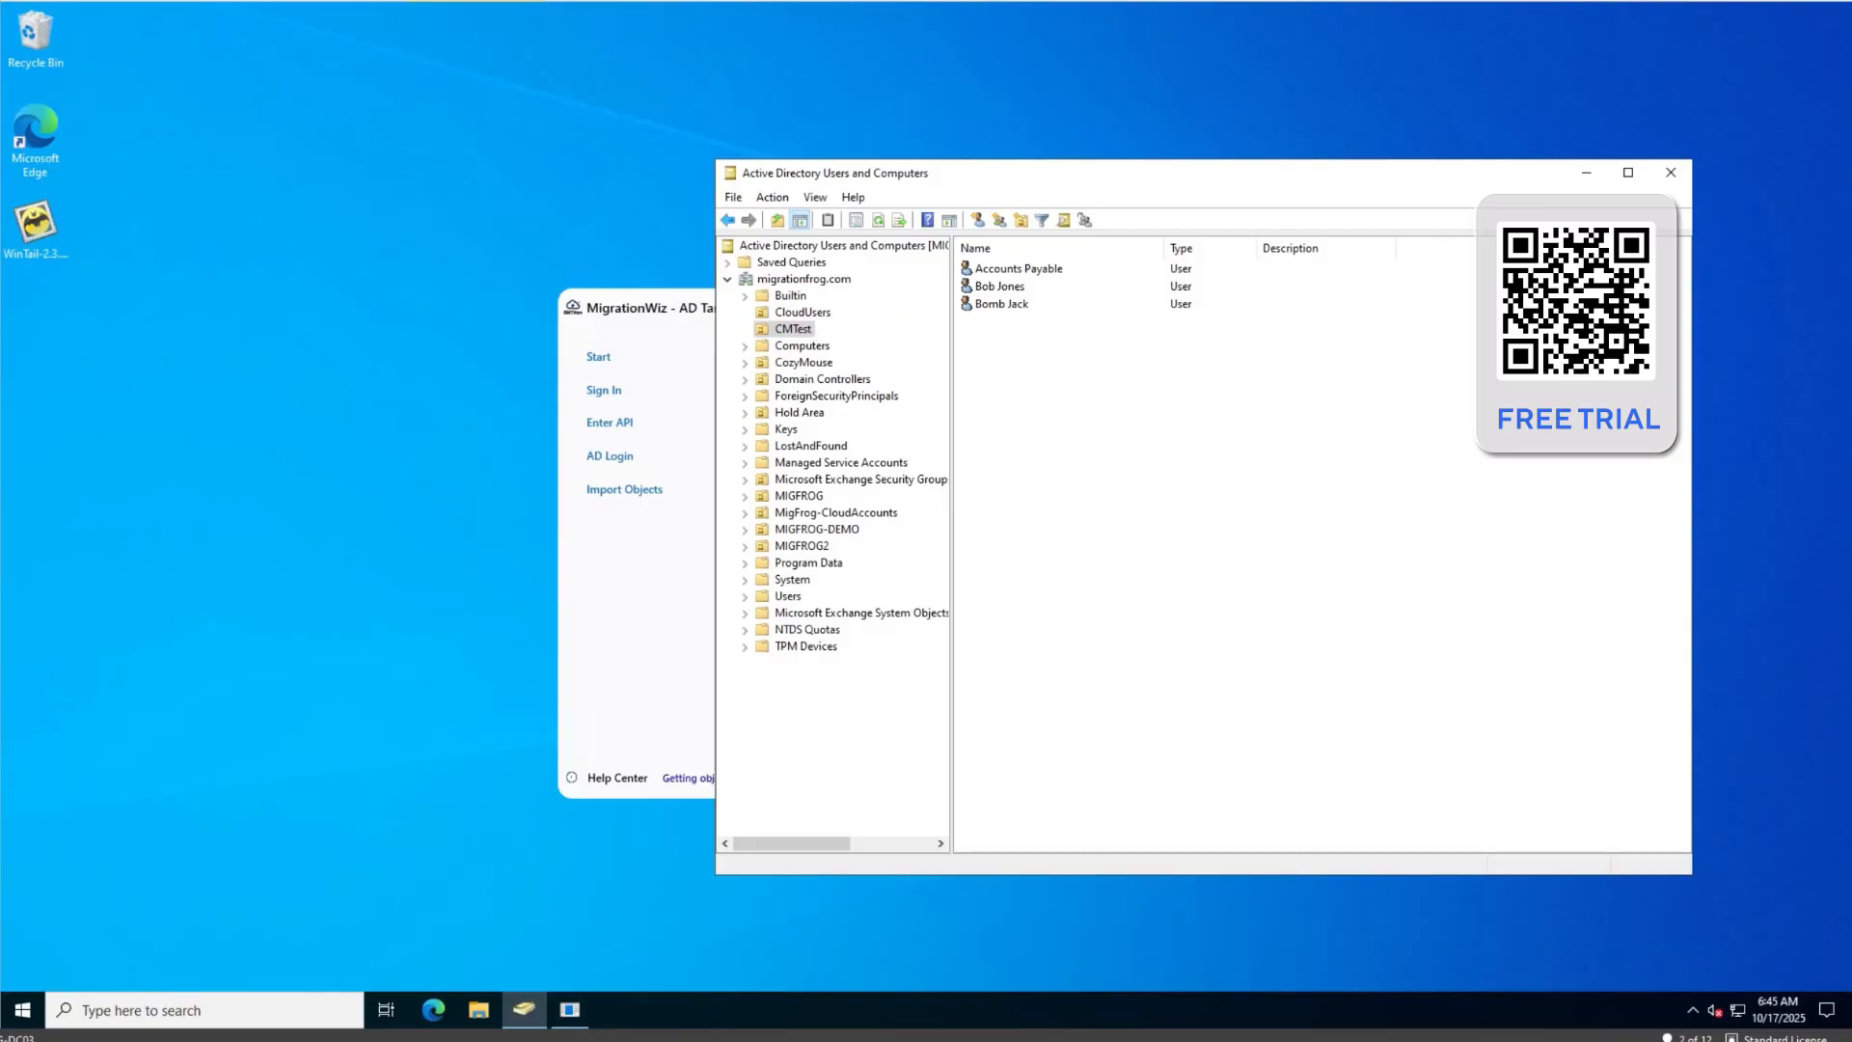
Move the user in the CloudUsers OU into the MIGFROG OU, and open MIGFROG to check its contents
{"action": "key", "text": "Up"}
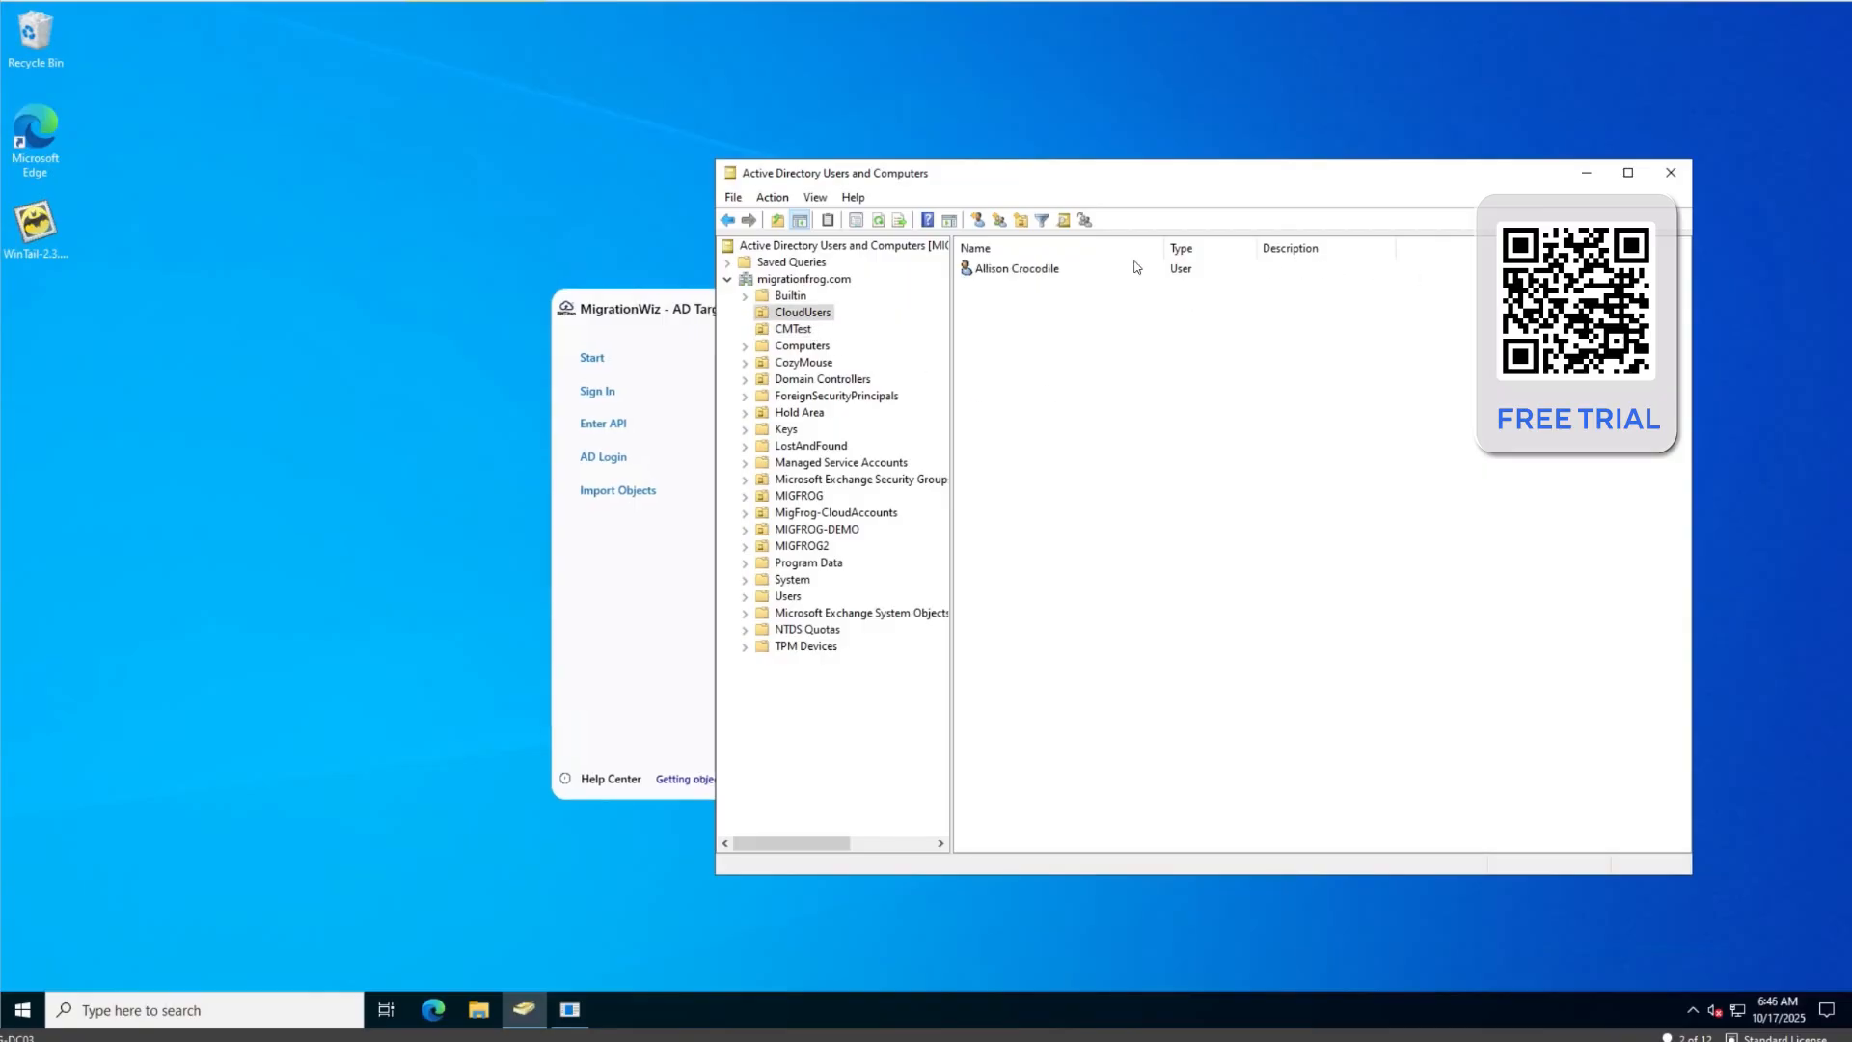
{"action": "left_click", "coordinate": [1008, 271]}
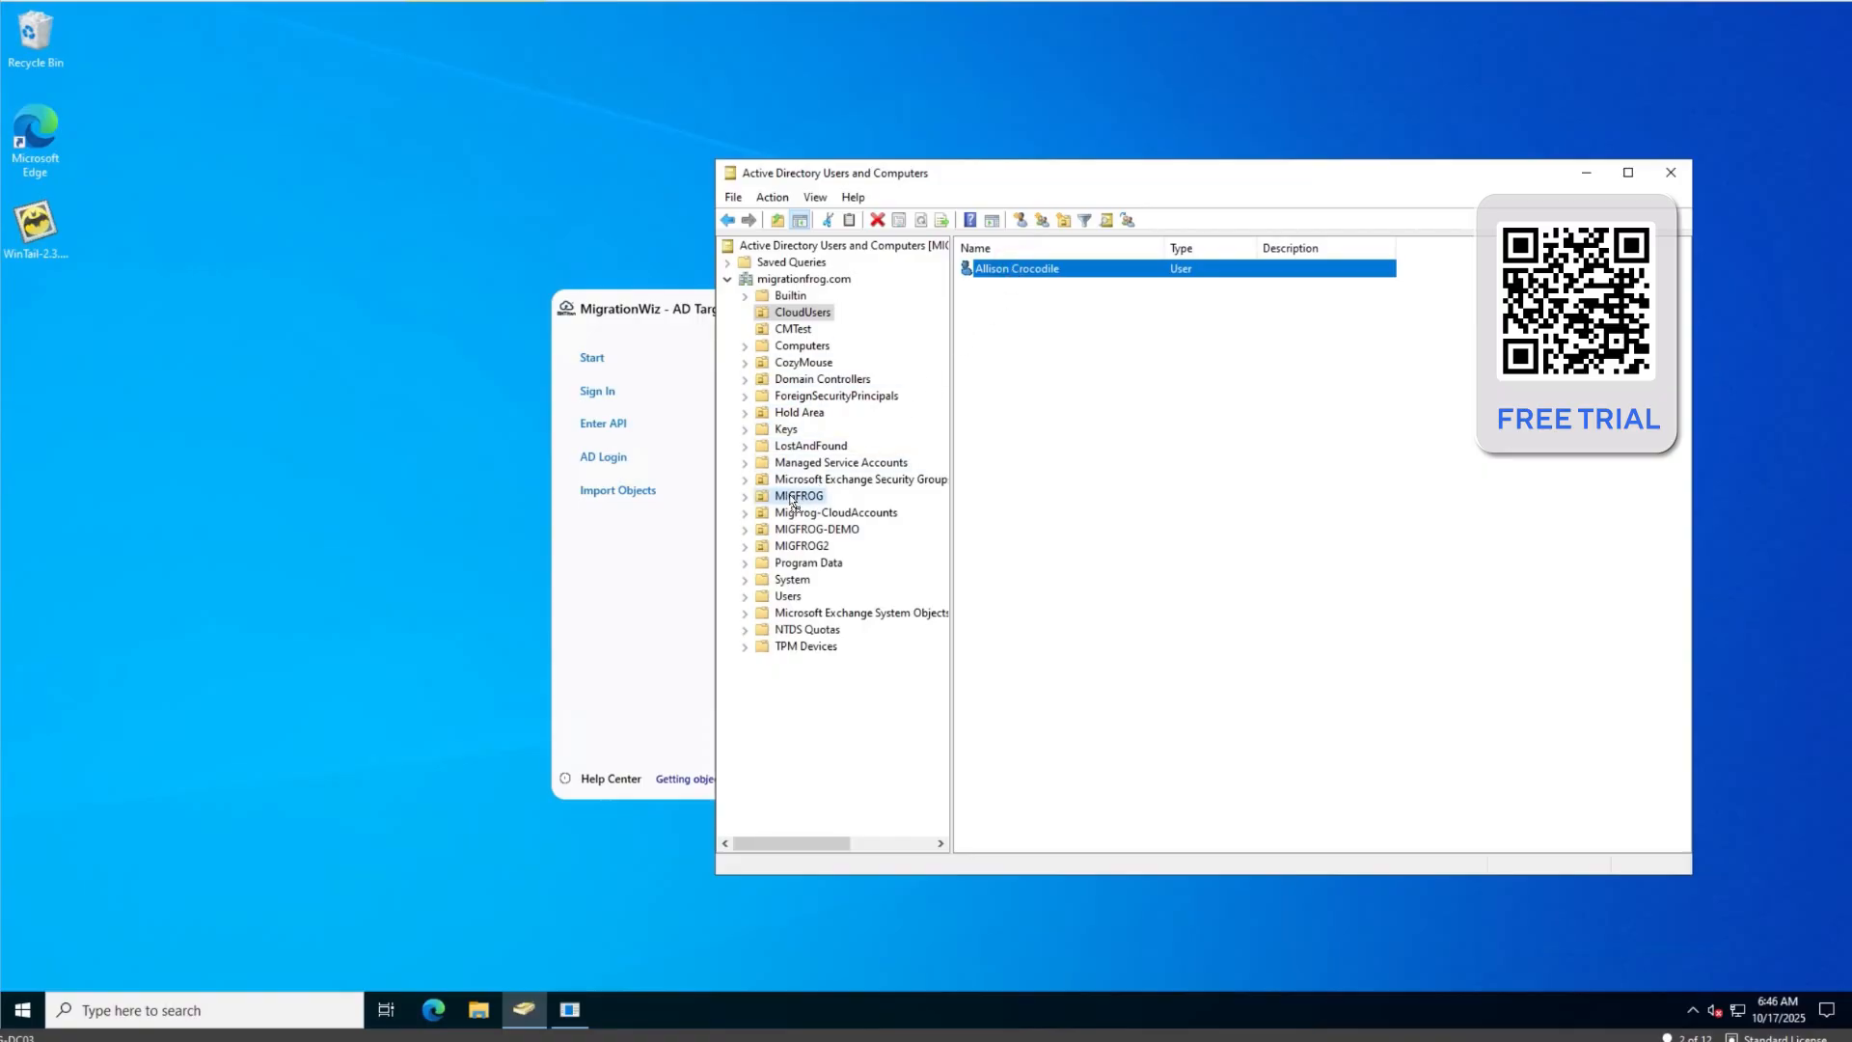
{"action": "left_click_drag", "start_coordinate": [792, 501], "coordinate": [793, 501]}
{"action": "left_click", "coordinate": [1157, 576]}
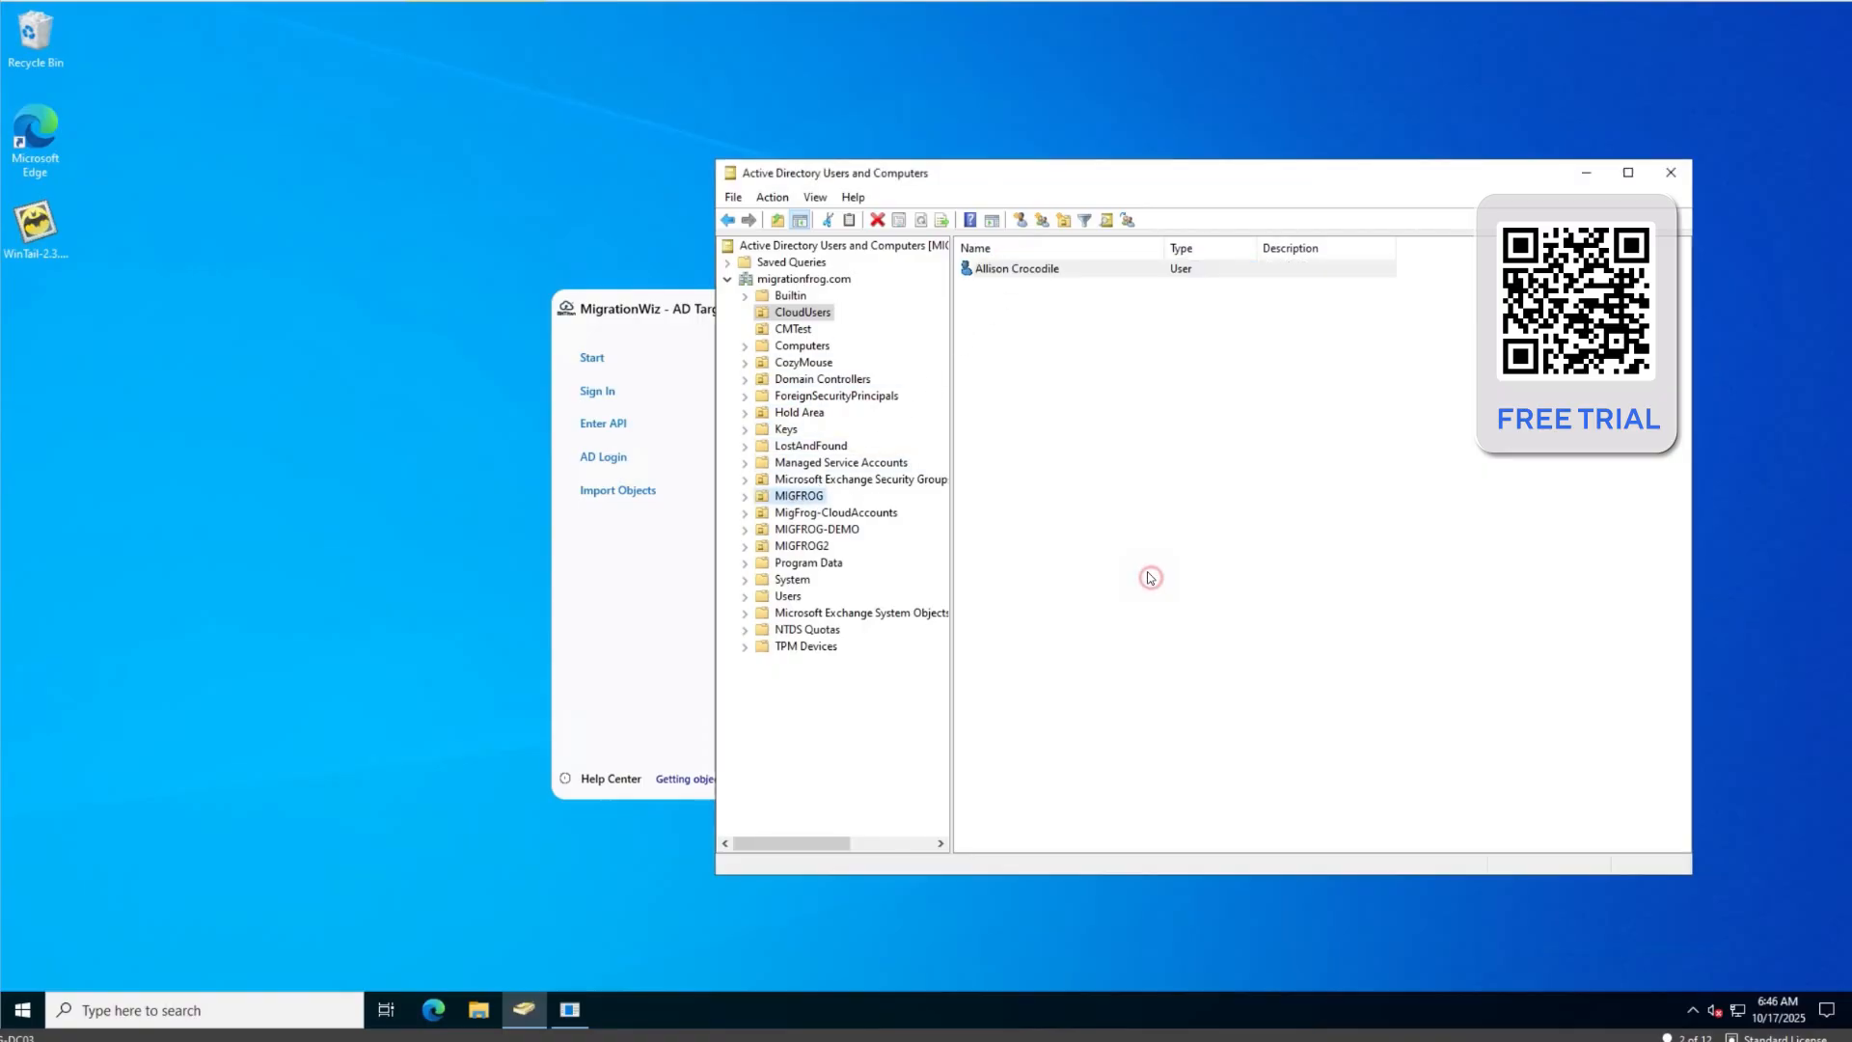
{"action": "left_click", "coordinate": [798, 495]}
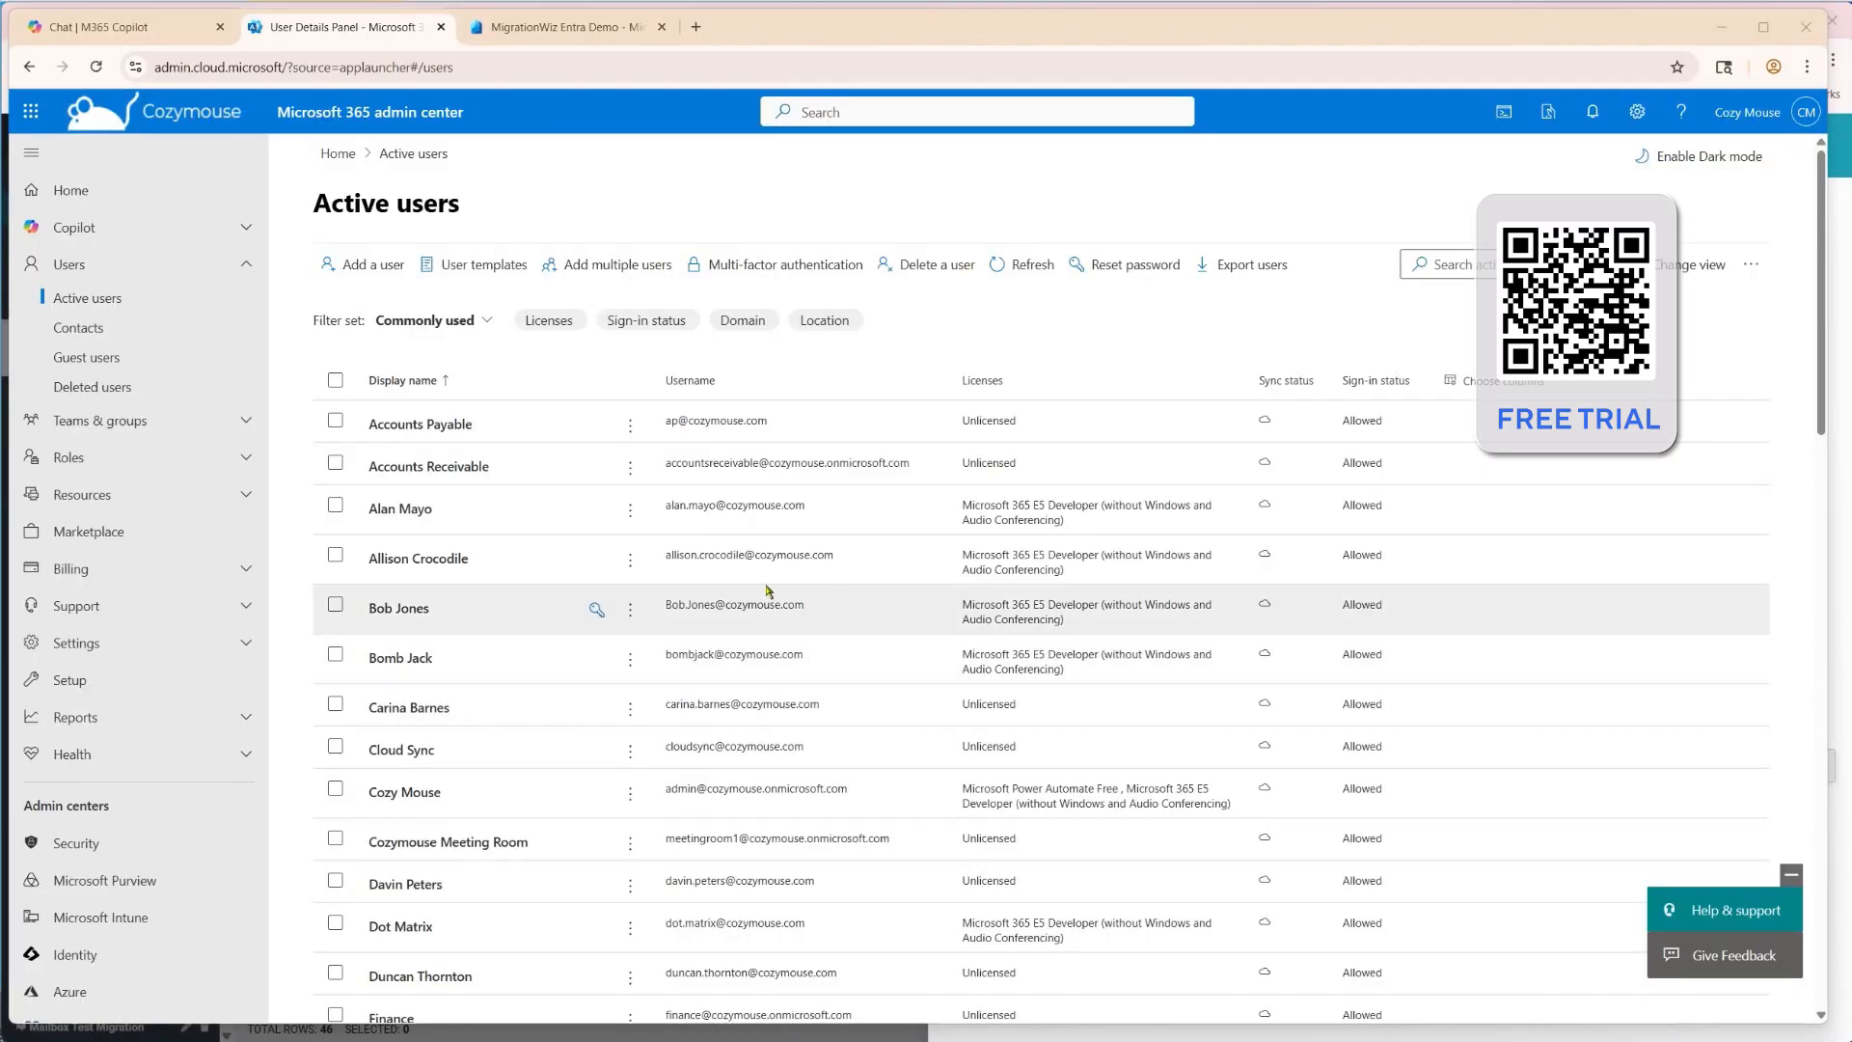
In the Microsoft 365 admin center, set the fourth listed active user's job title to Food Eater Expert and save the contact information
{"action": "left_click", "coordinate": [434, 559]}
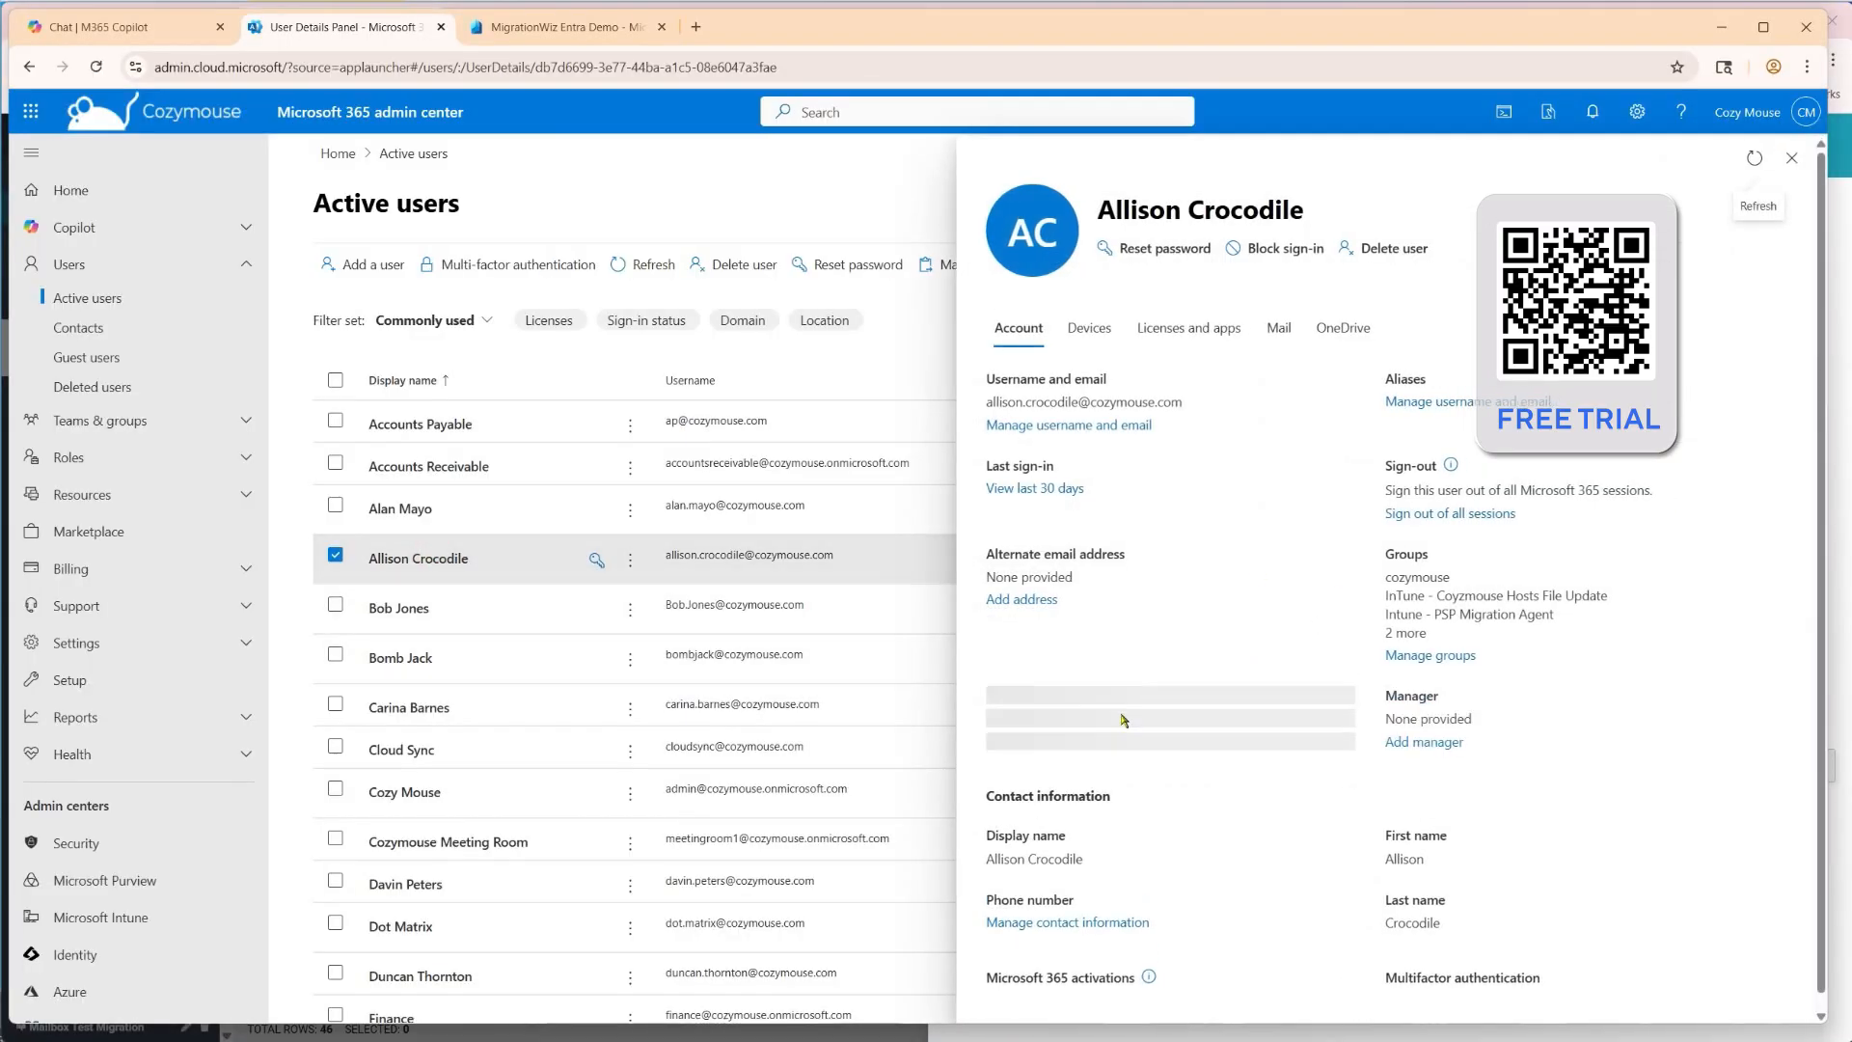
{"action": "left_click", "coordinate": [1012, 924]}
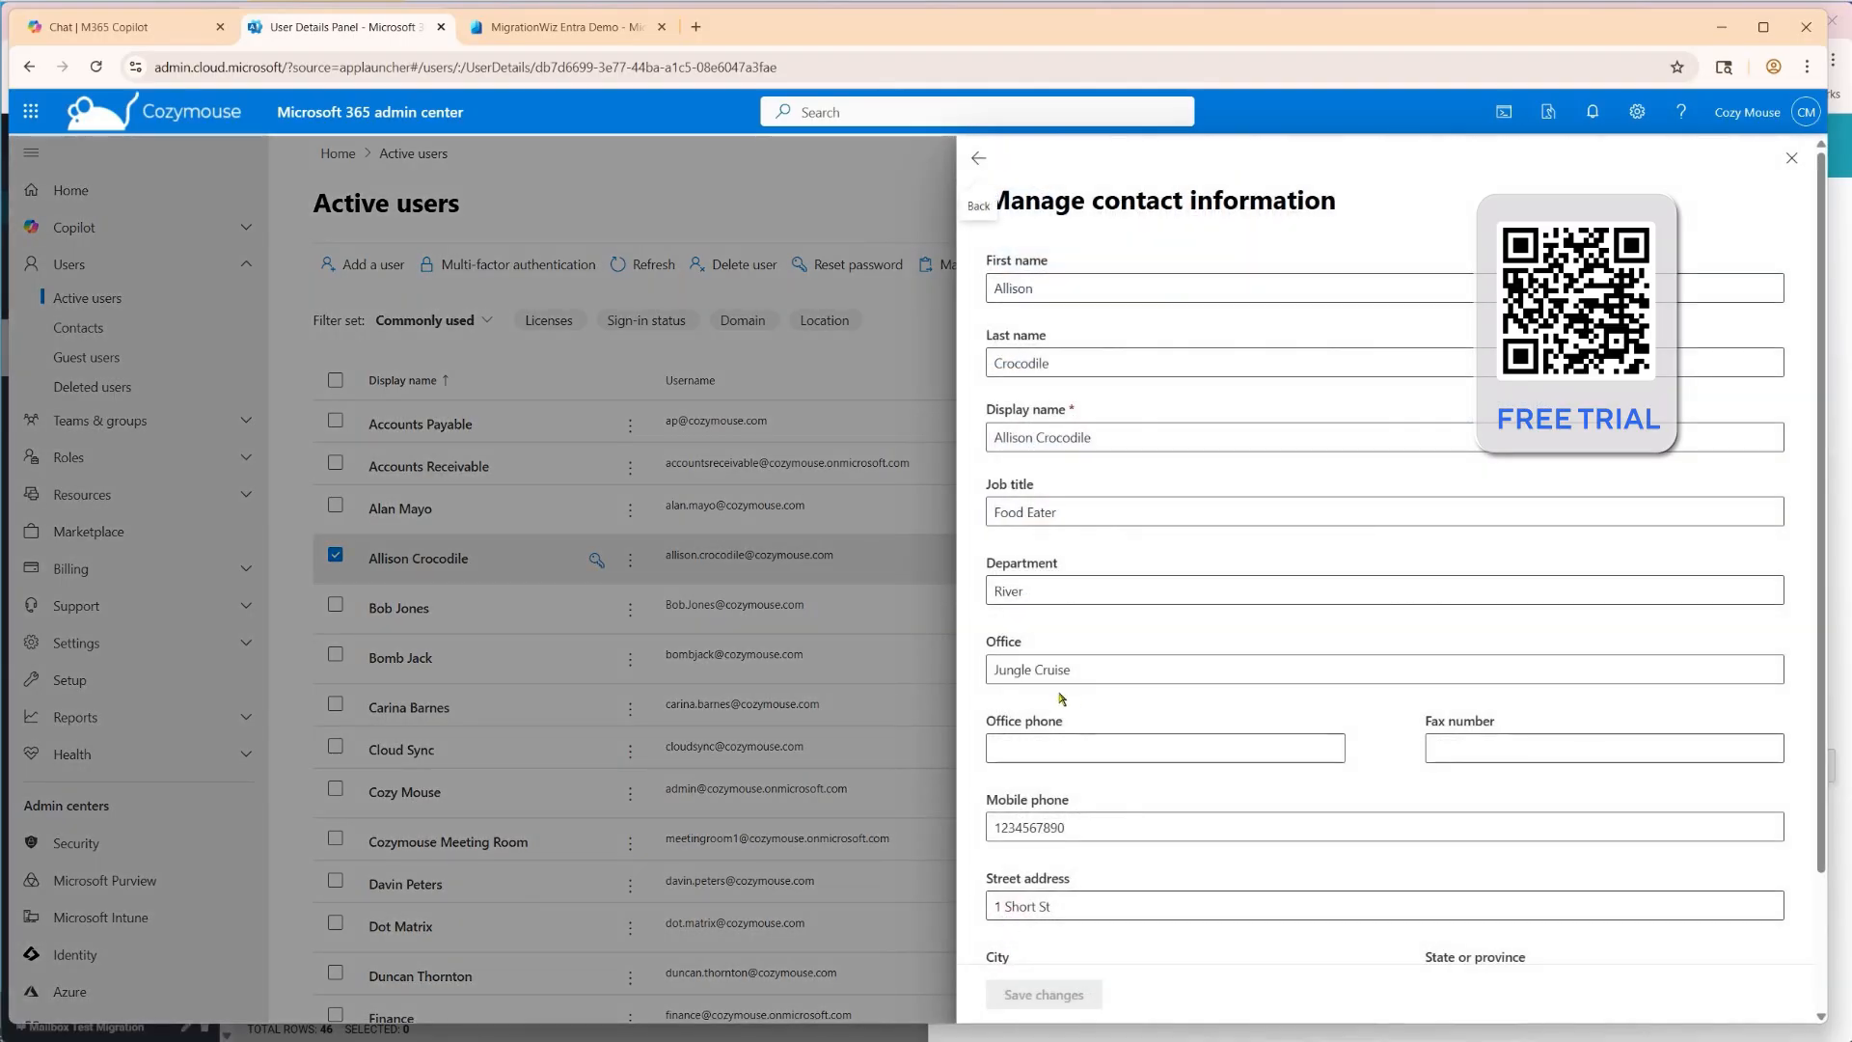
{"action": "left_click", "coordinate": [1085, 505]}
{"action": "type", "text": "Expert"}
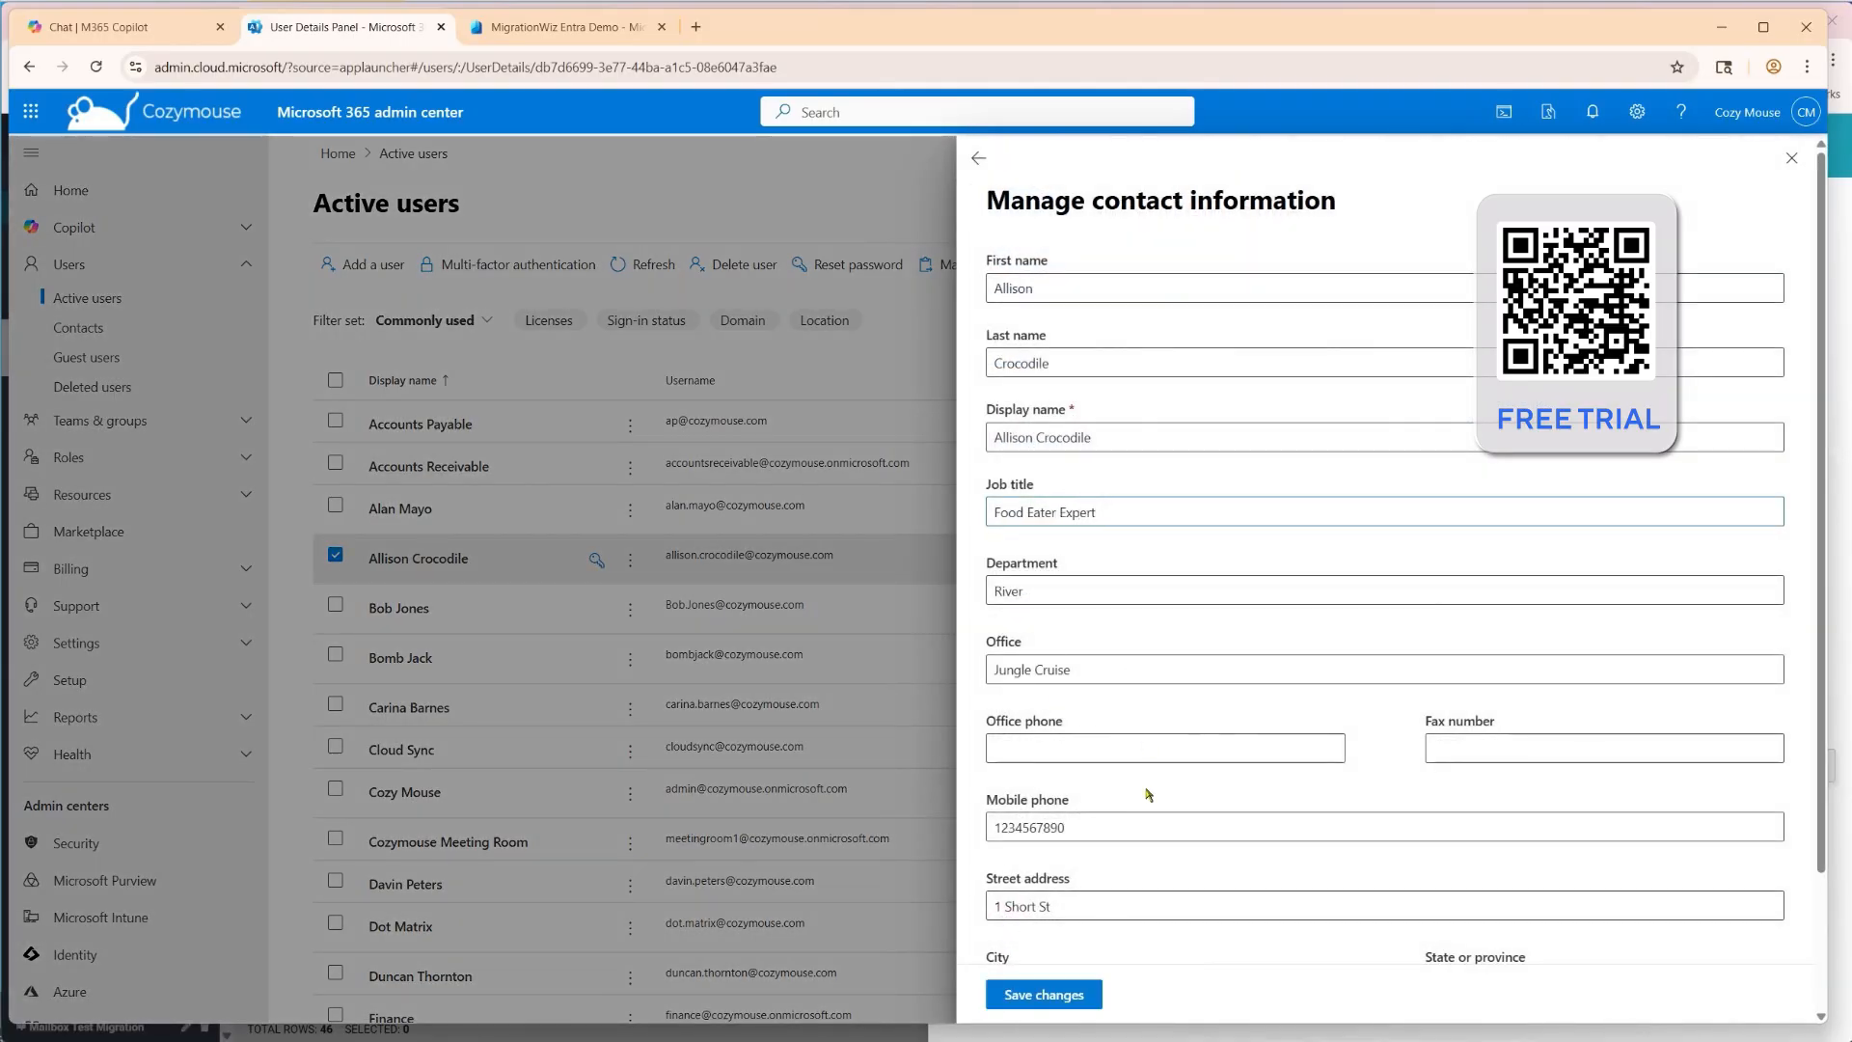
{"action": "left_click", "coordinate": [1061, 995]}
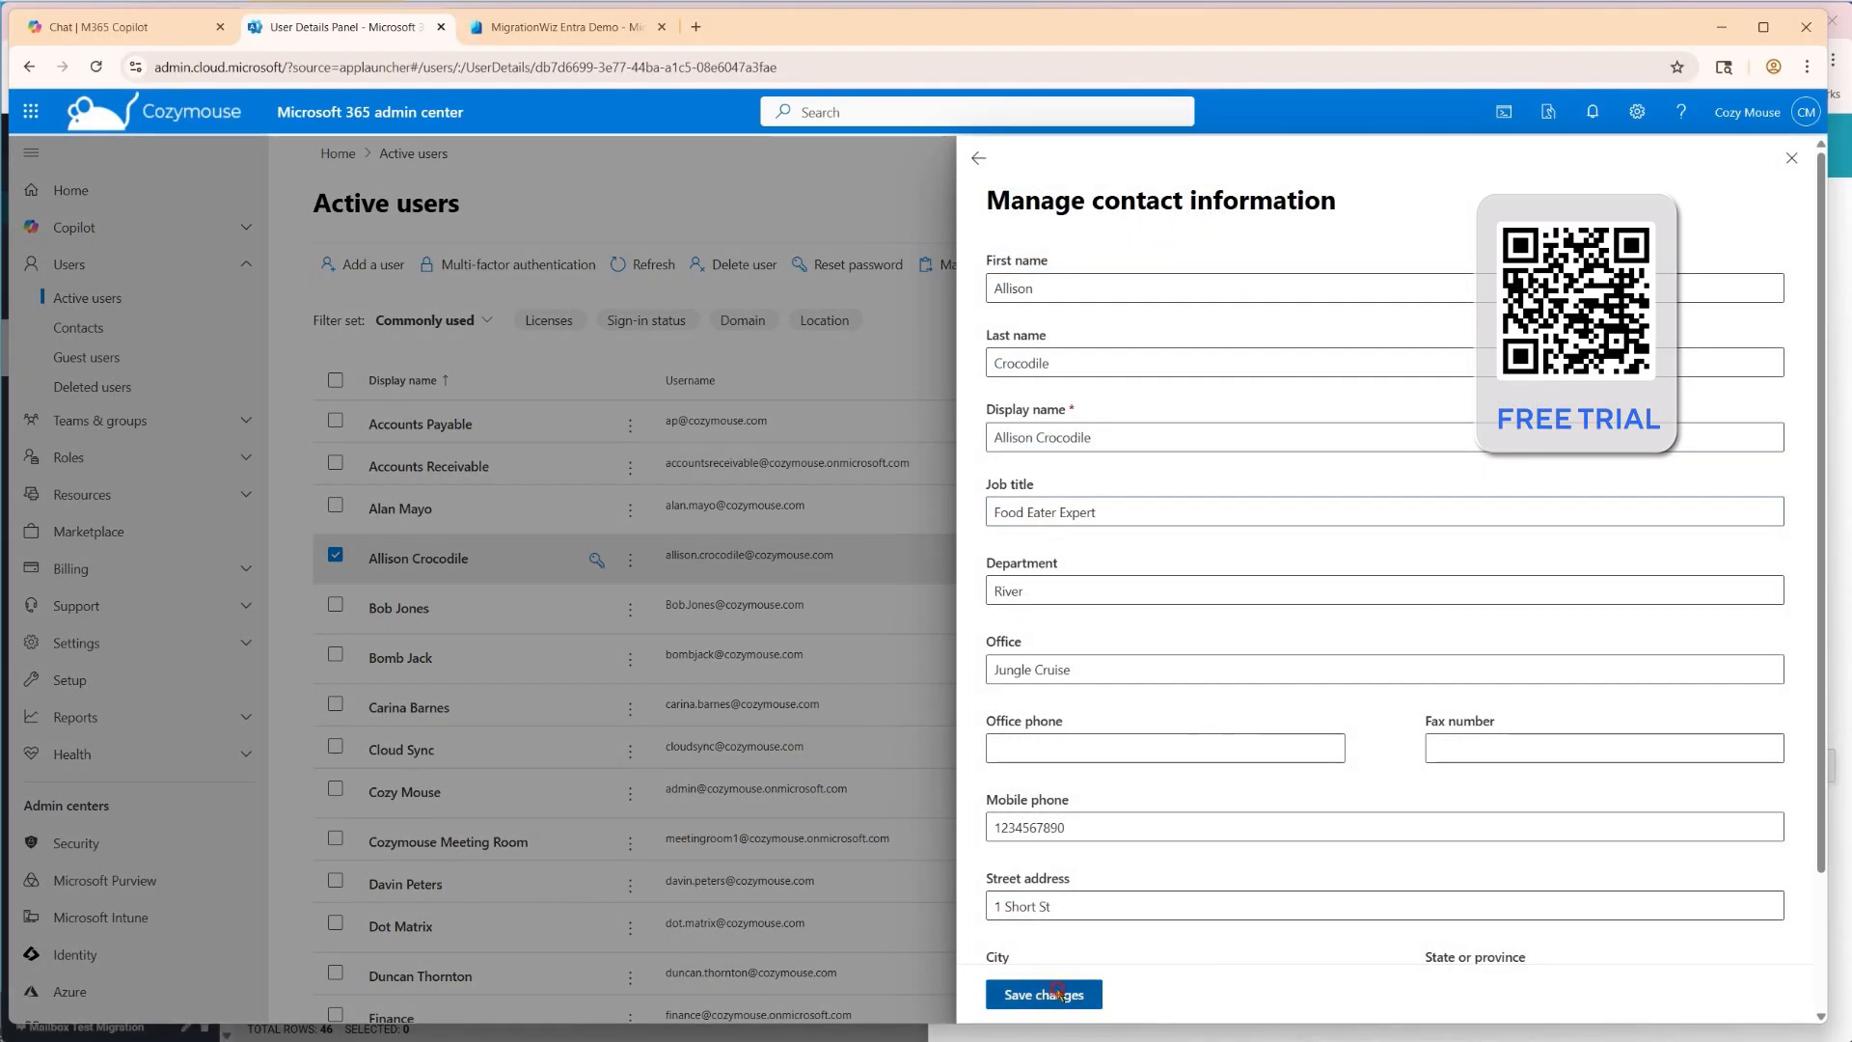
{"action": "left_click", "coordinate": [1791, 158]}
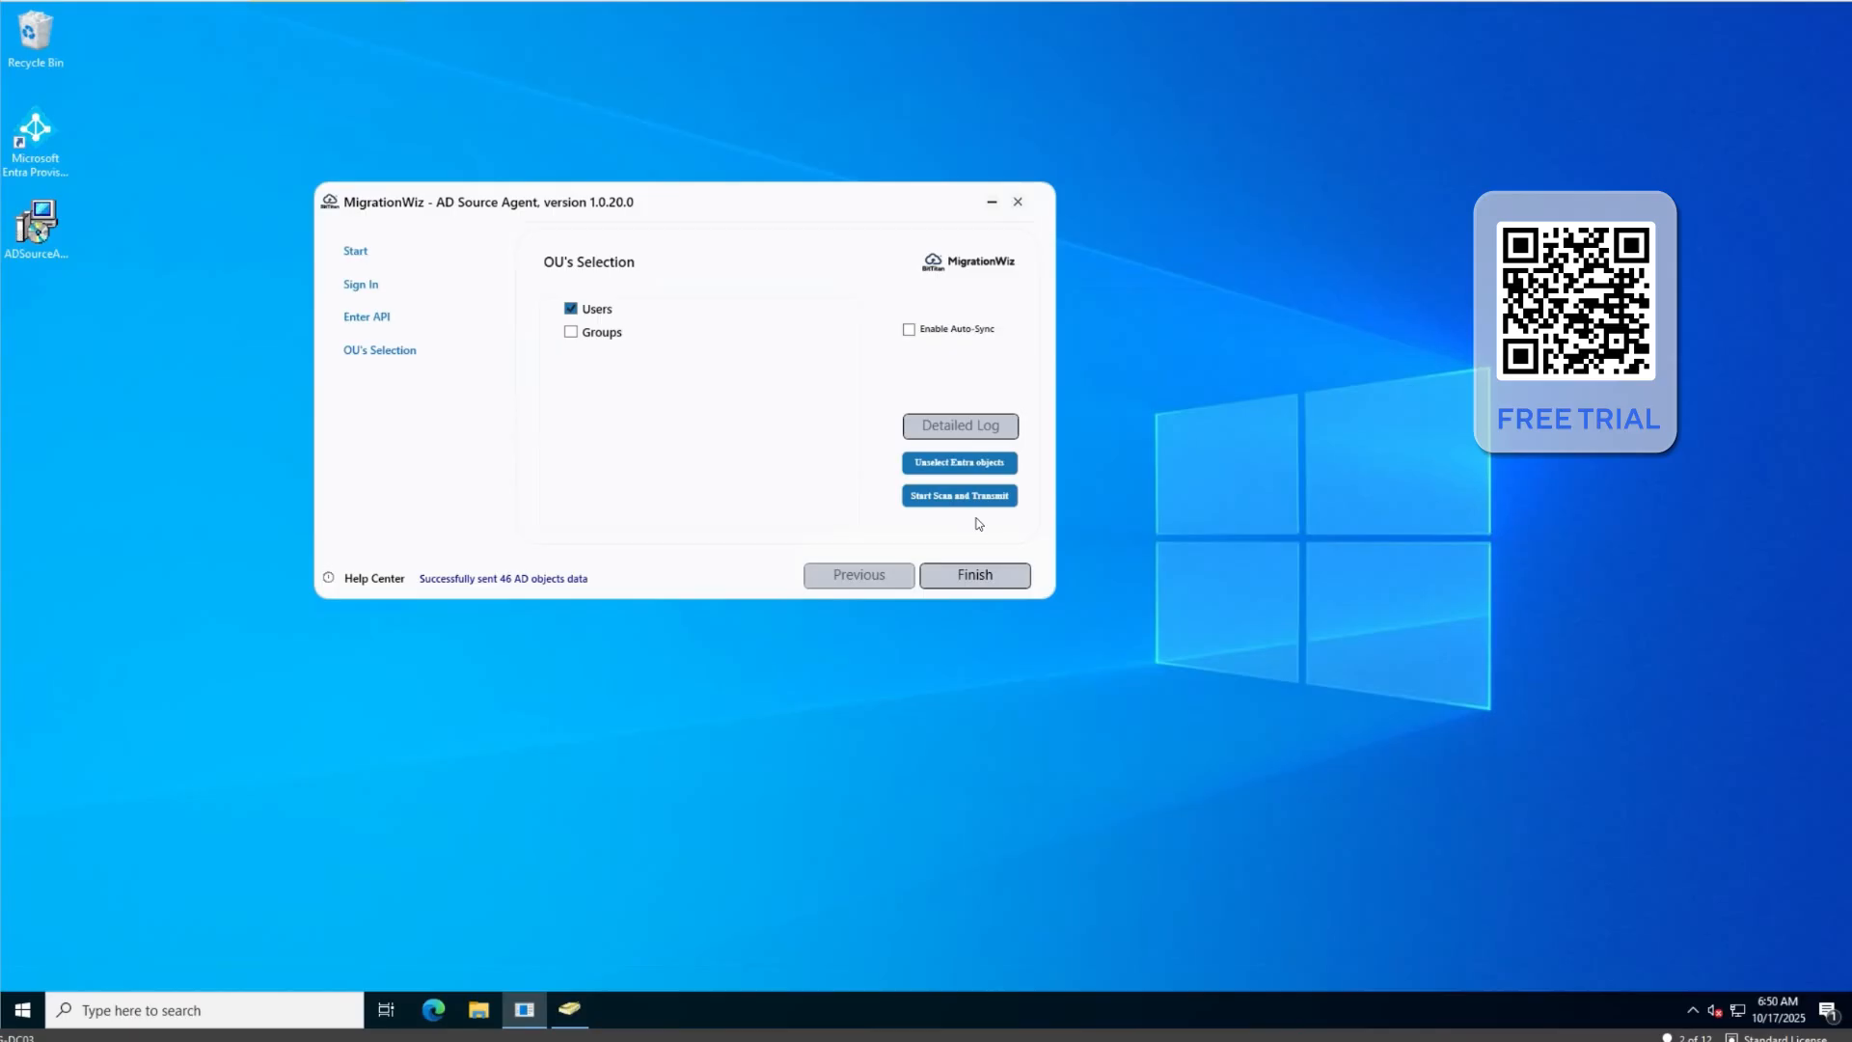
Scan and transmit the source users with the AD Source Agent, and check the edited user's source object title in MigrationWiz
{"action": "left_click", "coordinate": [960, 496]}
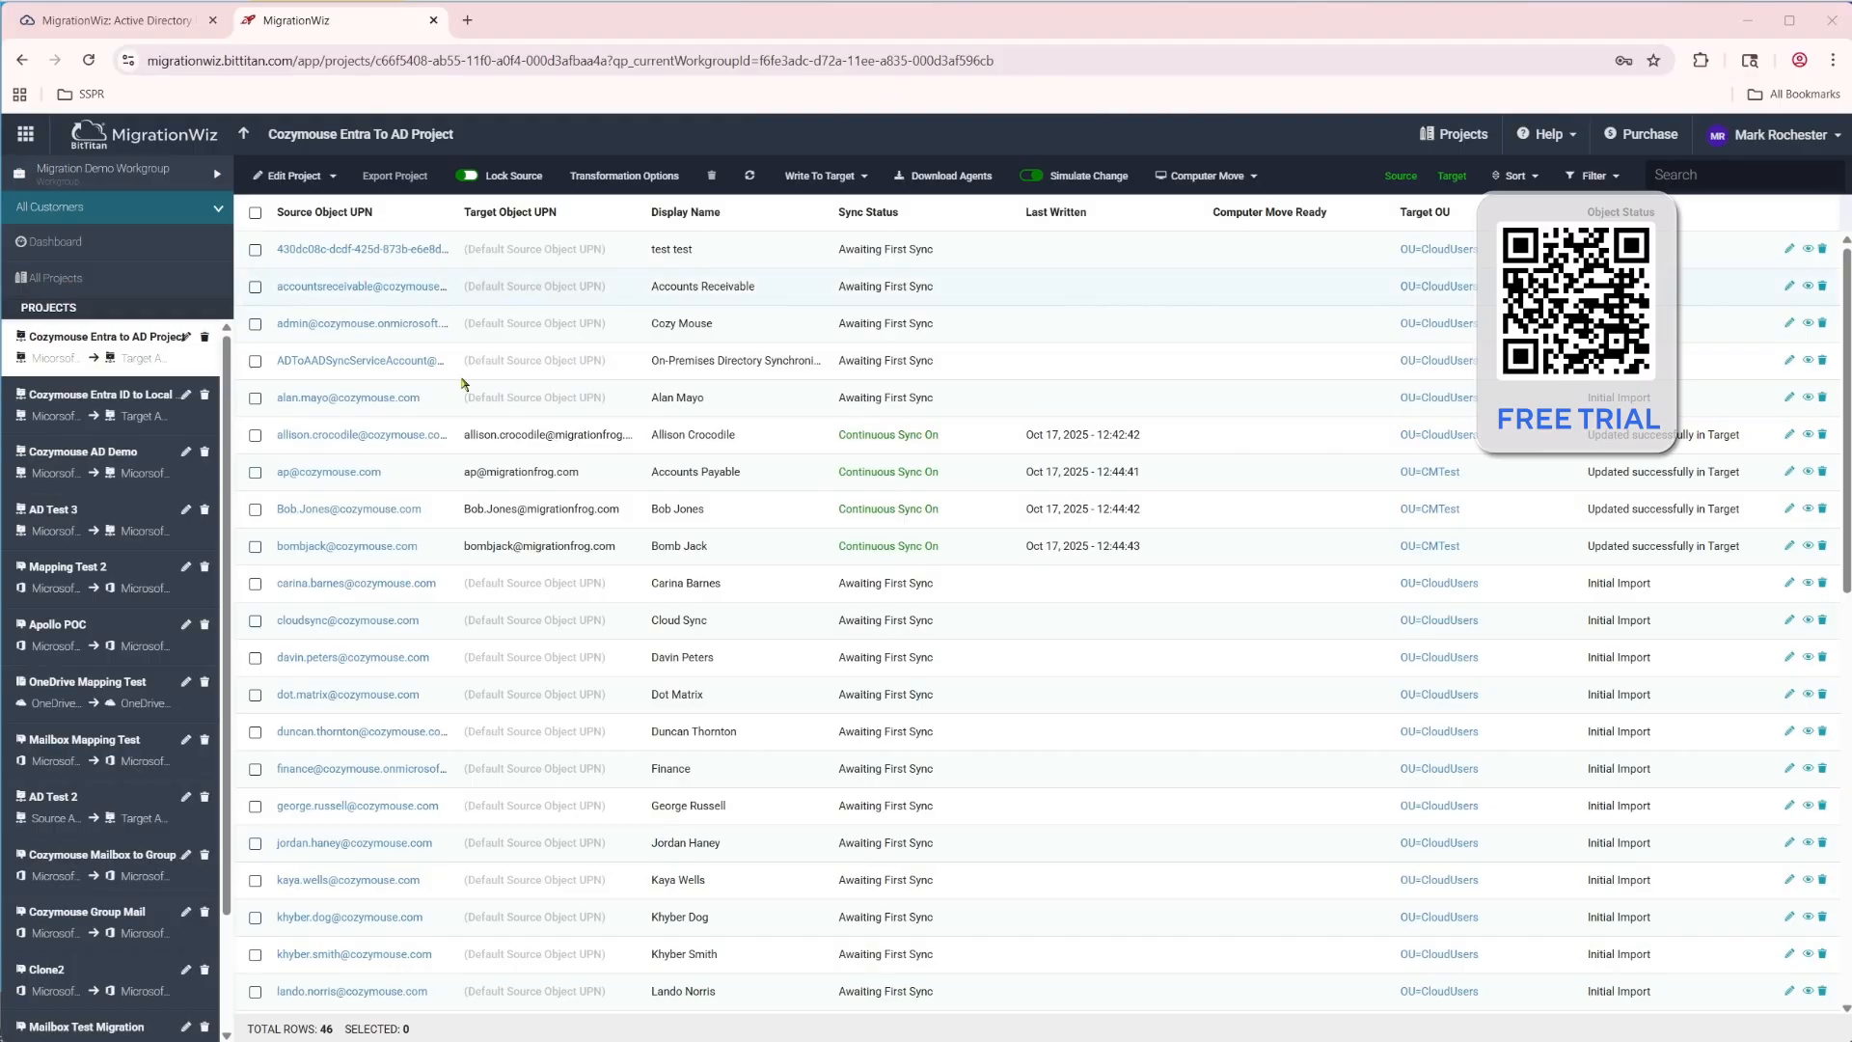
{"action": "left_click", "coordinate": [306, 434]}
{"action": "left_click_drag", "start_coordinate": [1360, 309], "coordinate": [1253, 310]}
{"action": "left_click", "coordinate": [1286, 310]}
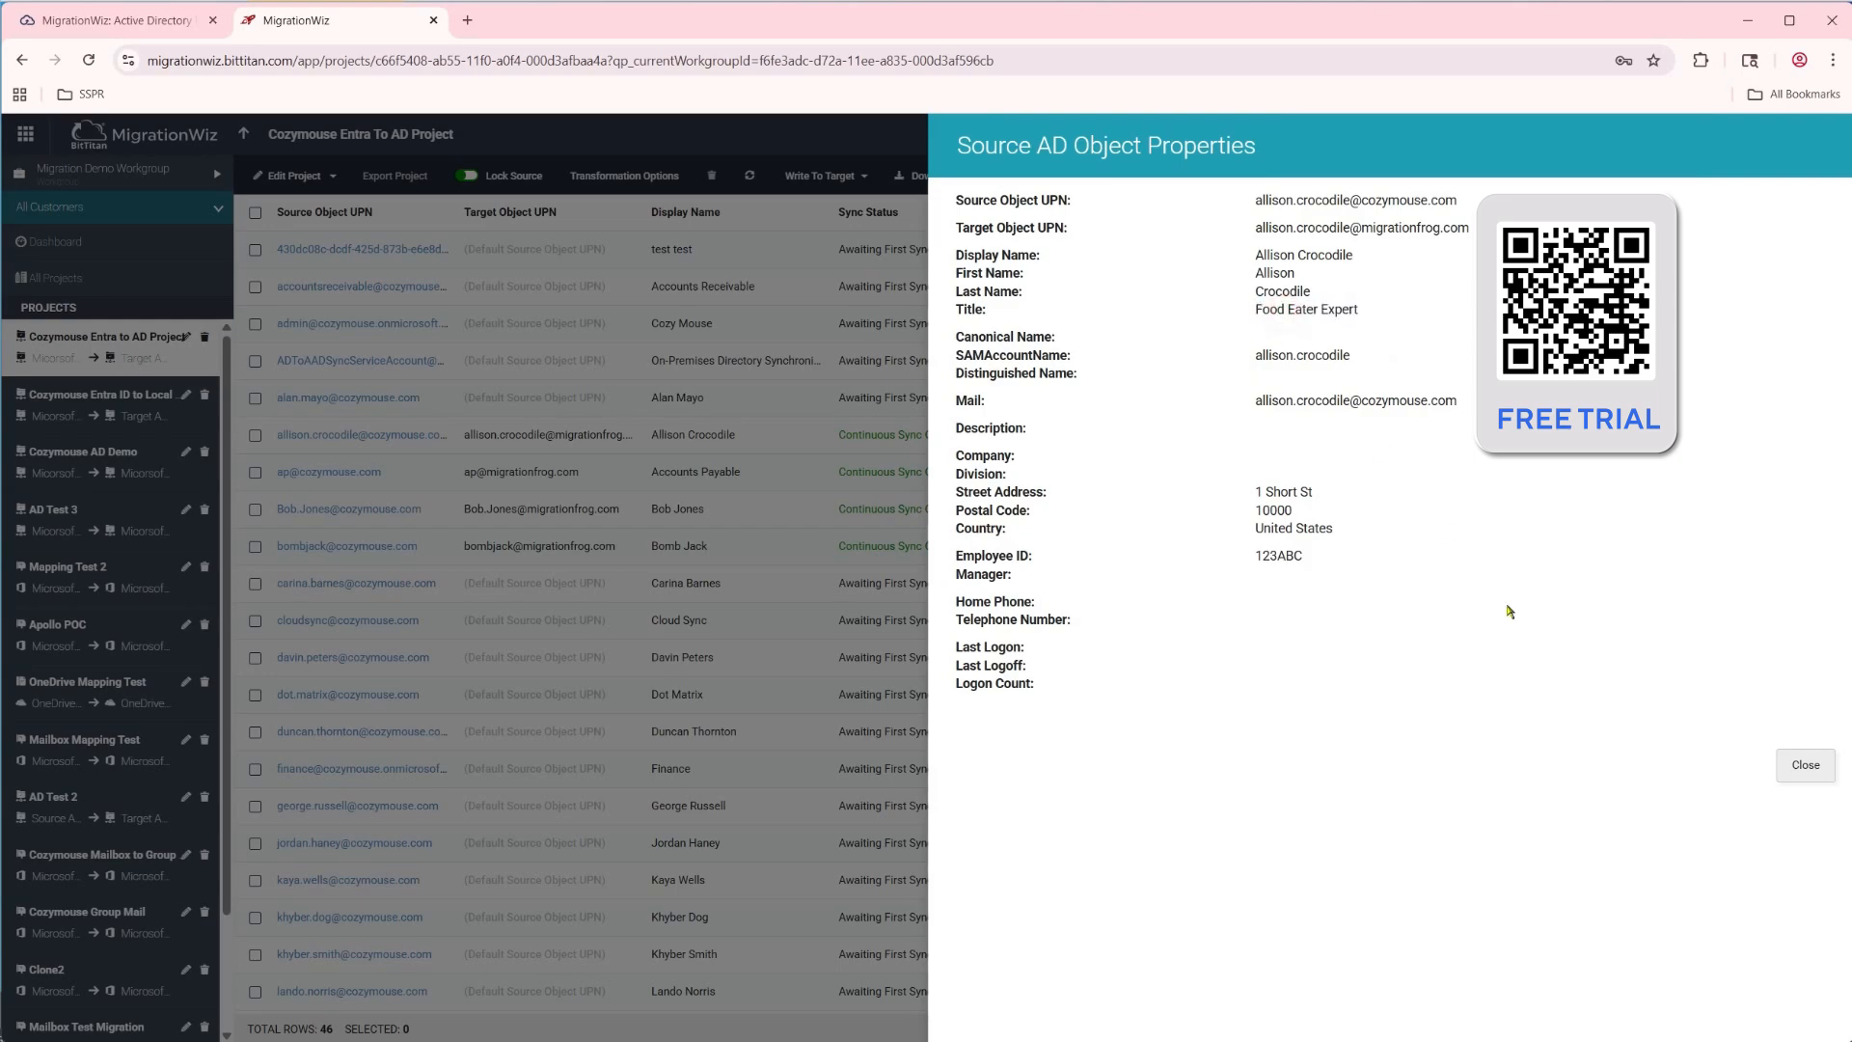
{"action": "left_click", "coordinate": [1804, 763]}
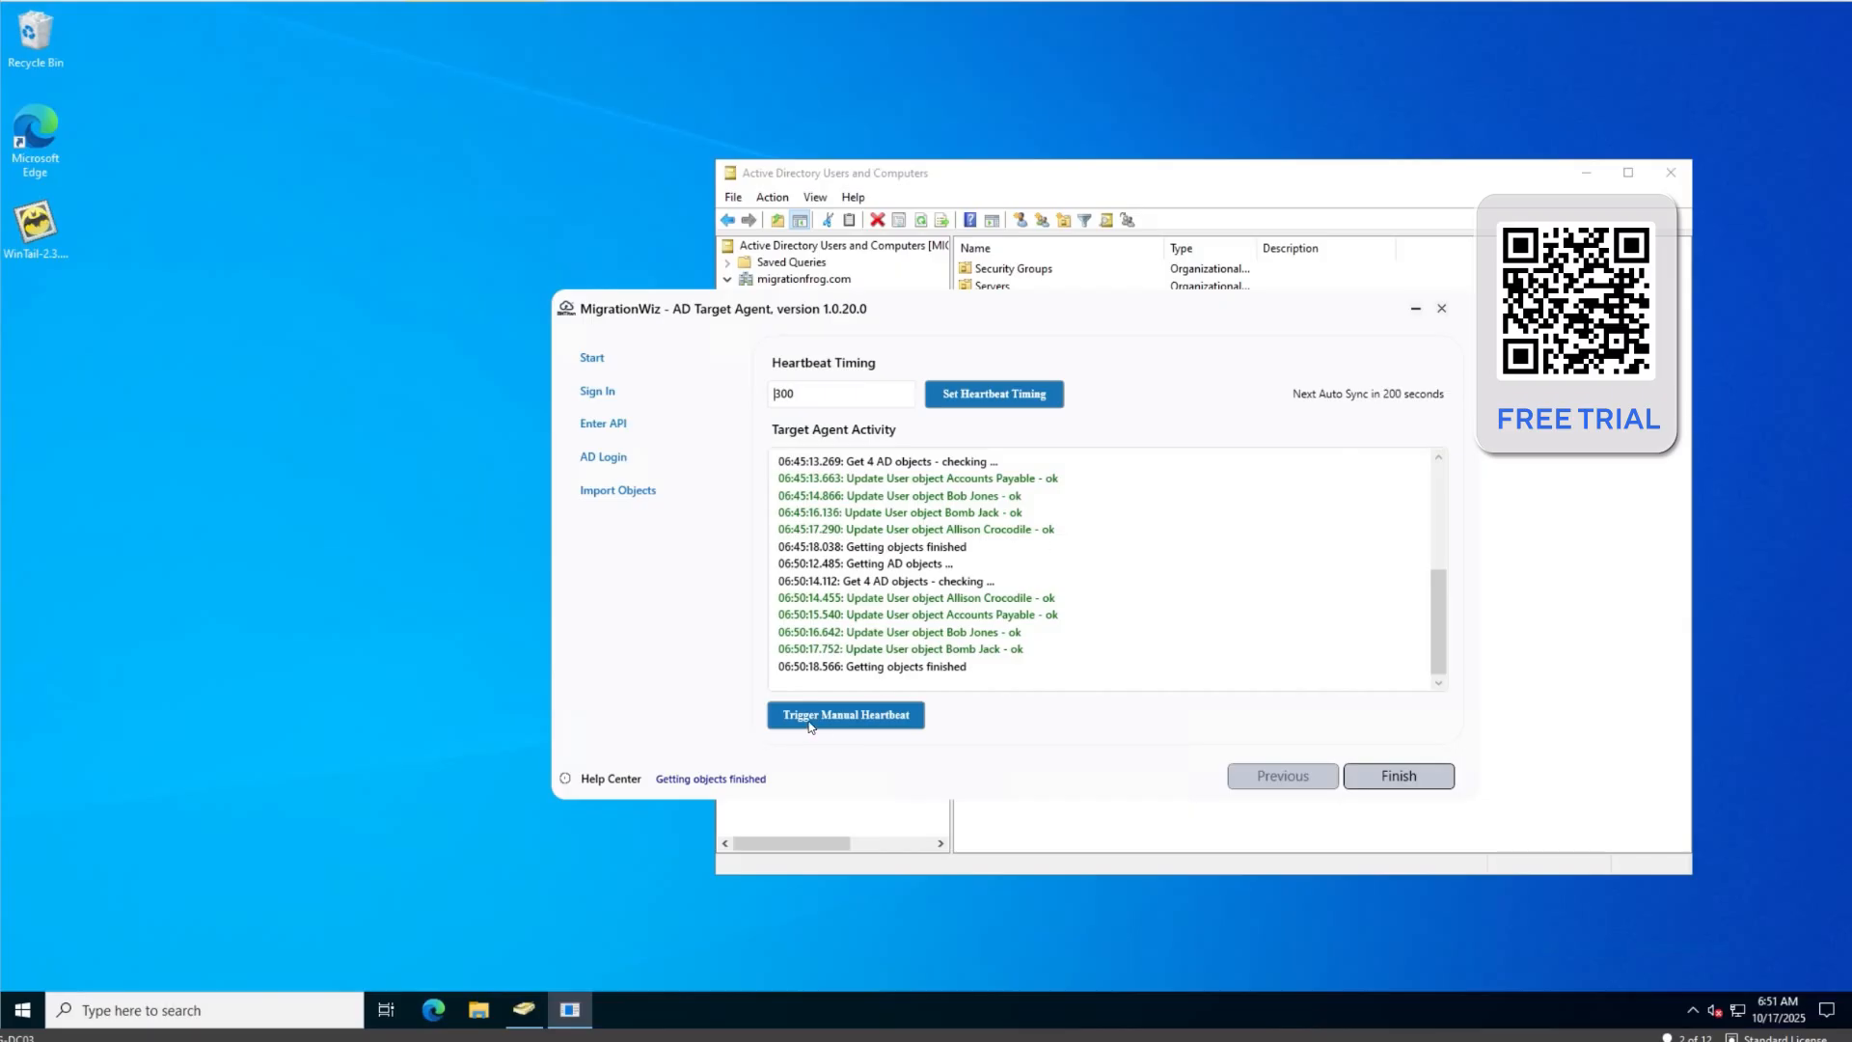
Trigger a manual heartbeat in the AD Target Agent, and check the organization properties of the user moved to MIGFROG
{"action": "left_click", "coordinate": [810, 721]}
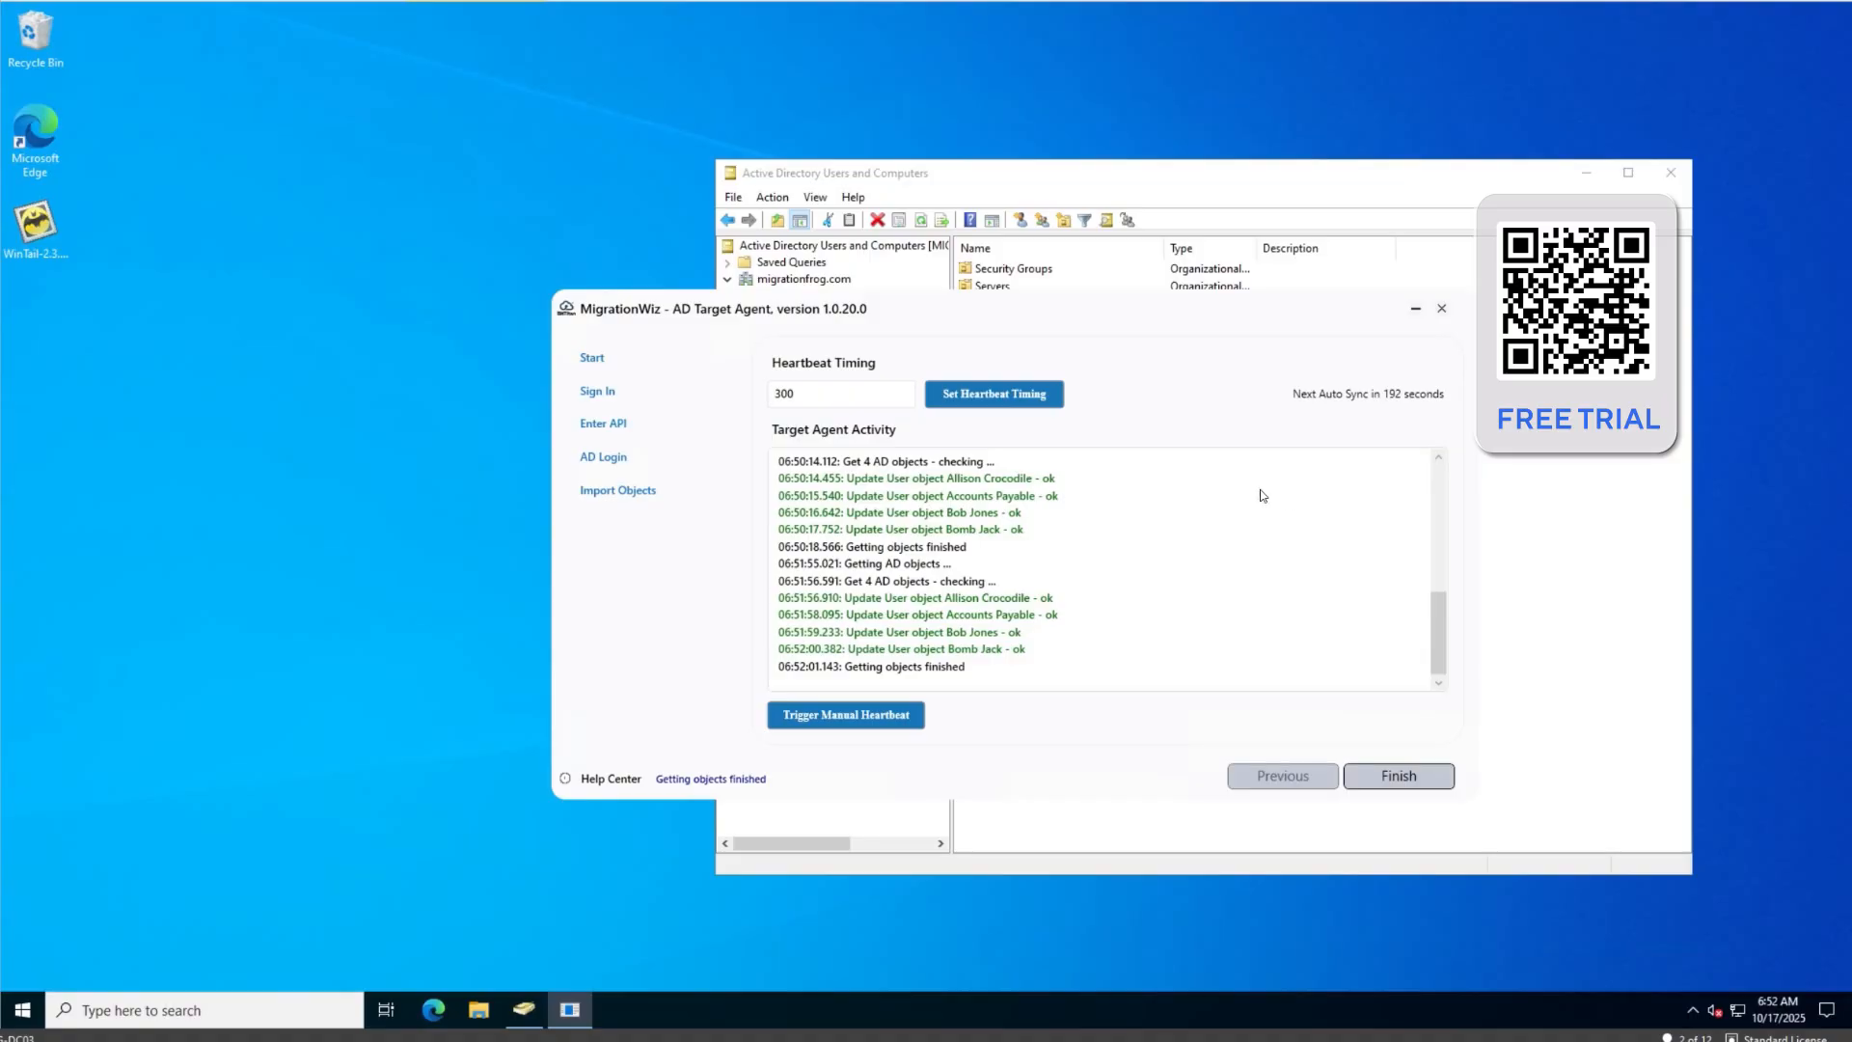
{"action": "left_click", "coordinate": [1219, 172]}
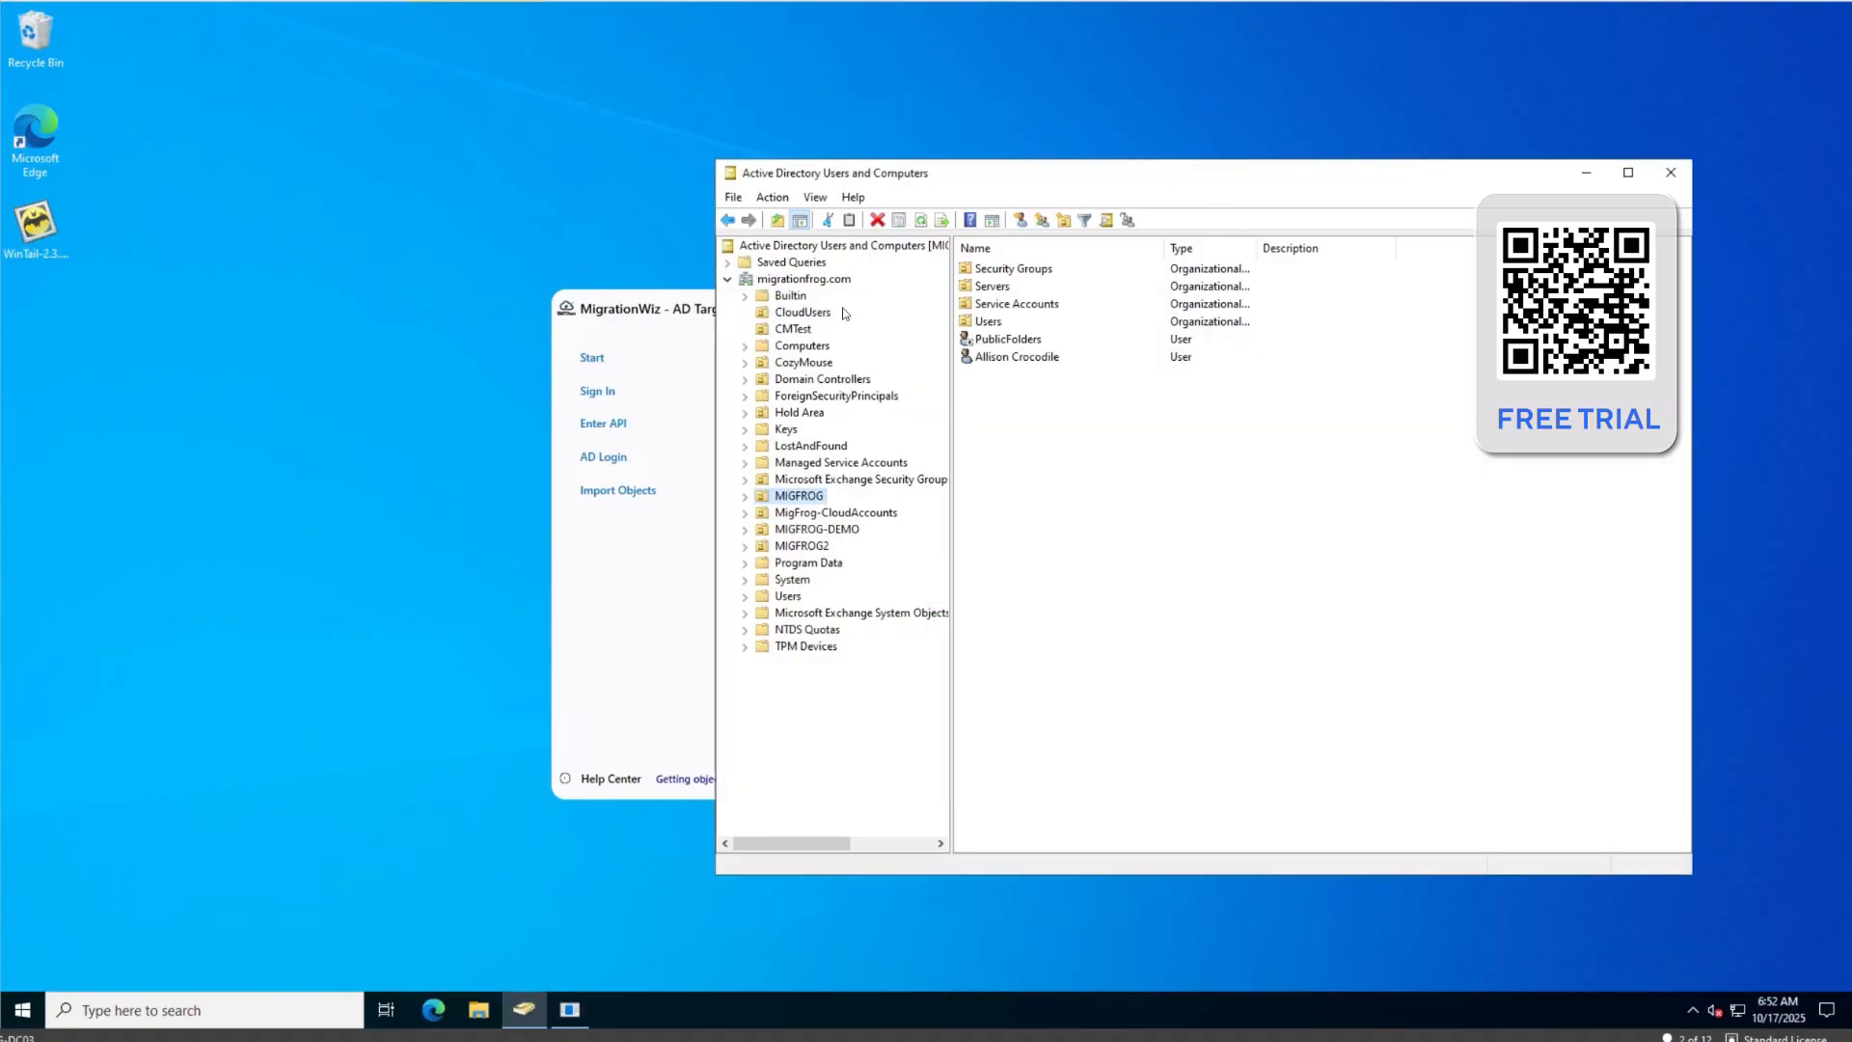
{"action": "left_click", "coordinate": [815, 315]}
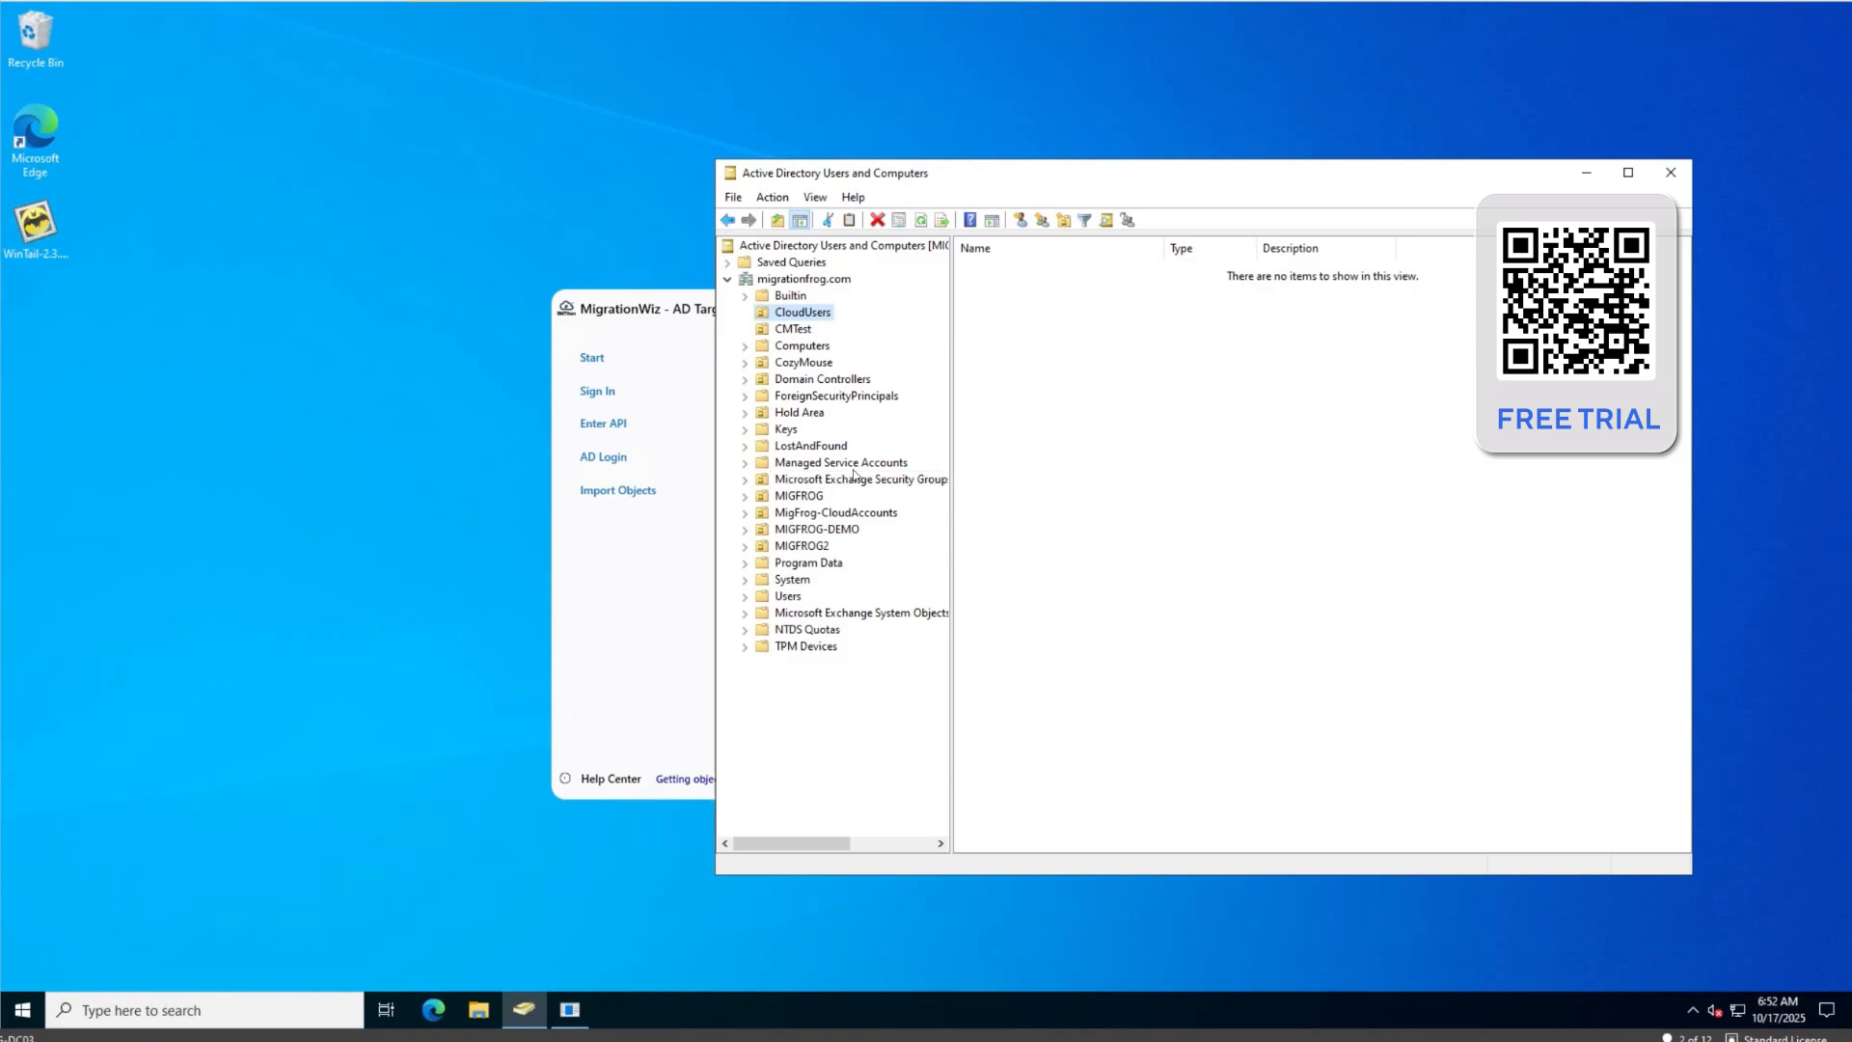
{"action": "left_click", "coordinate": [800, 496]}
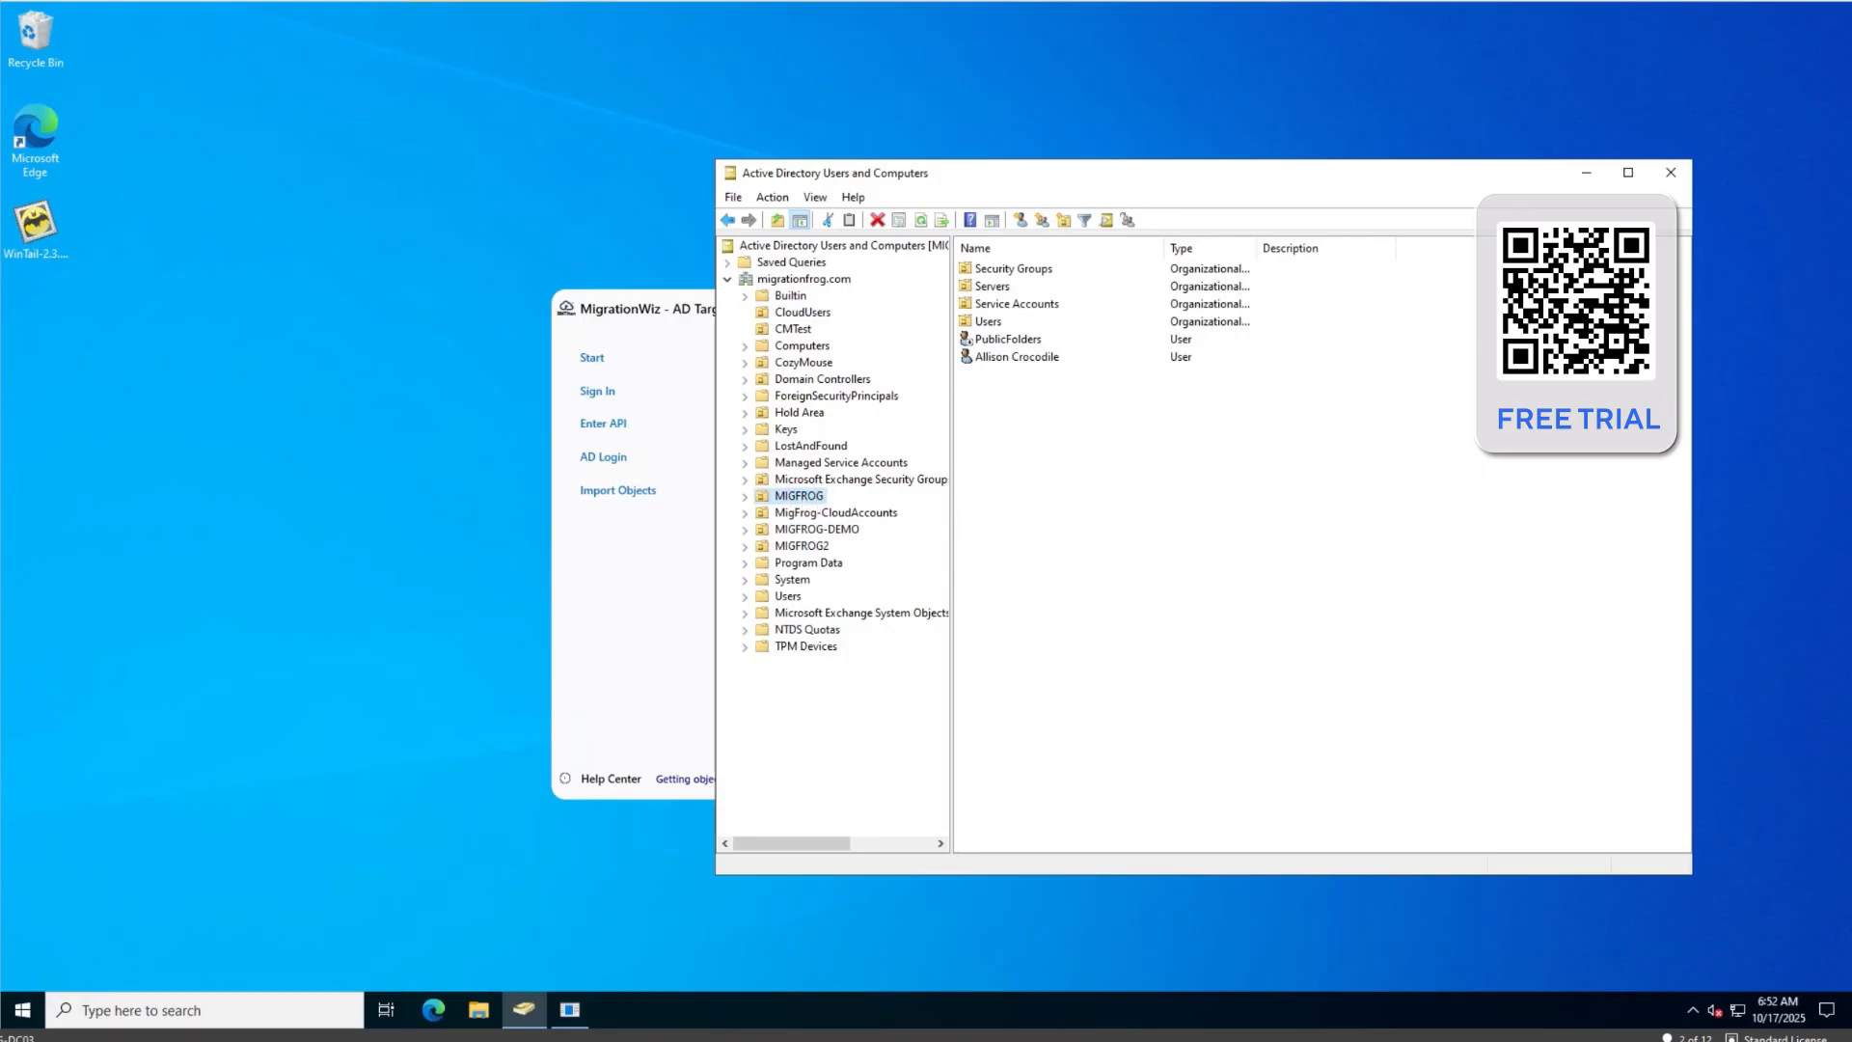
{"action": "double_click", "coordinate": [1050, 359]}
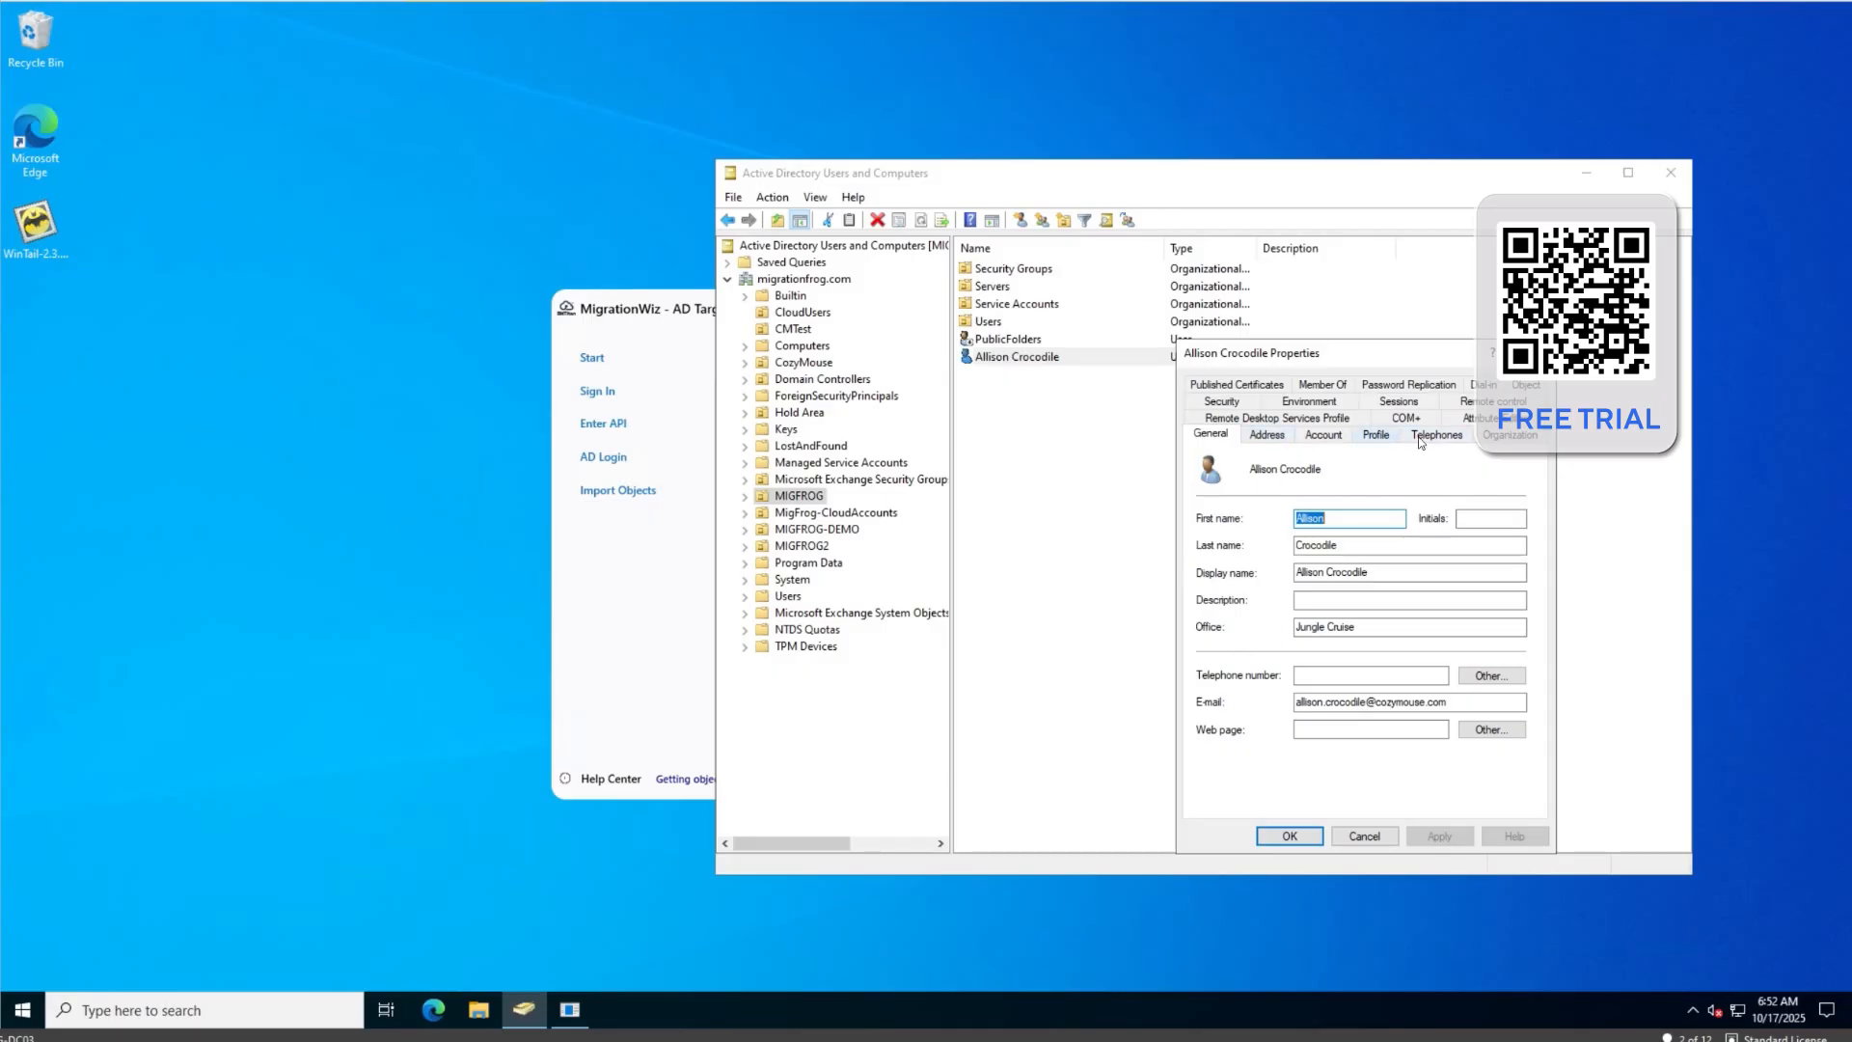
{"action": "left_click", "coordinate": [1510, 435]}
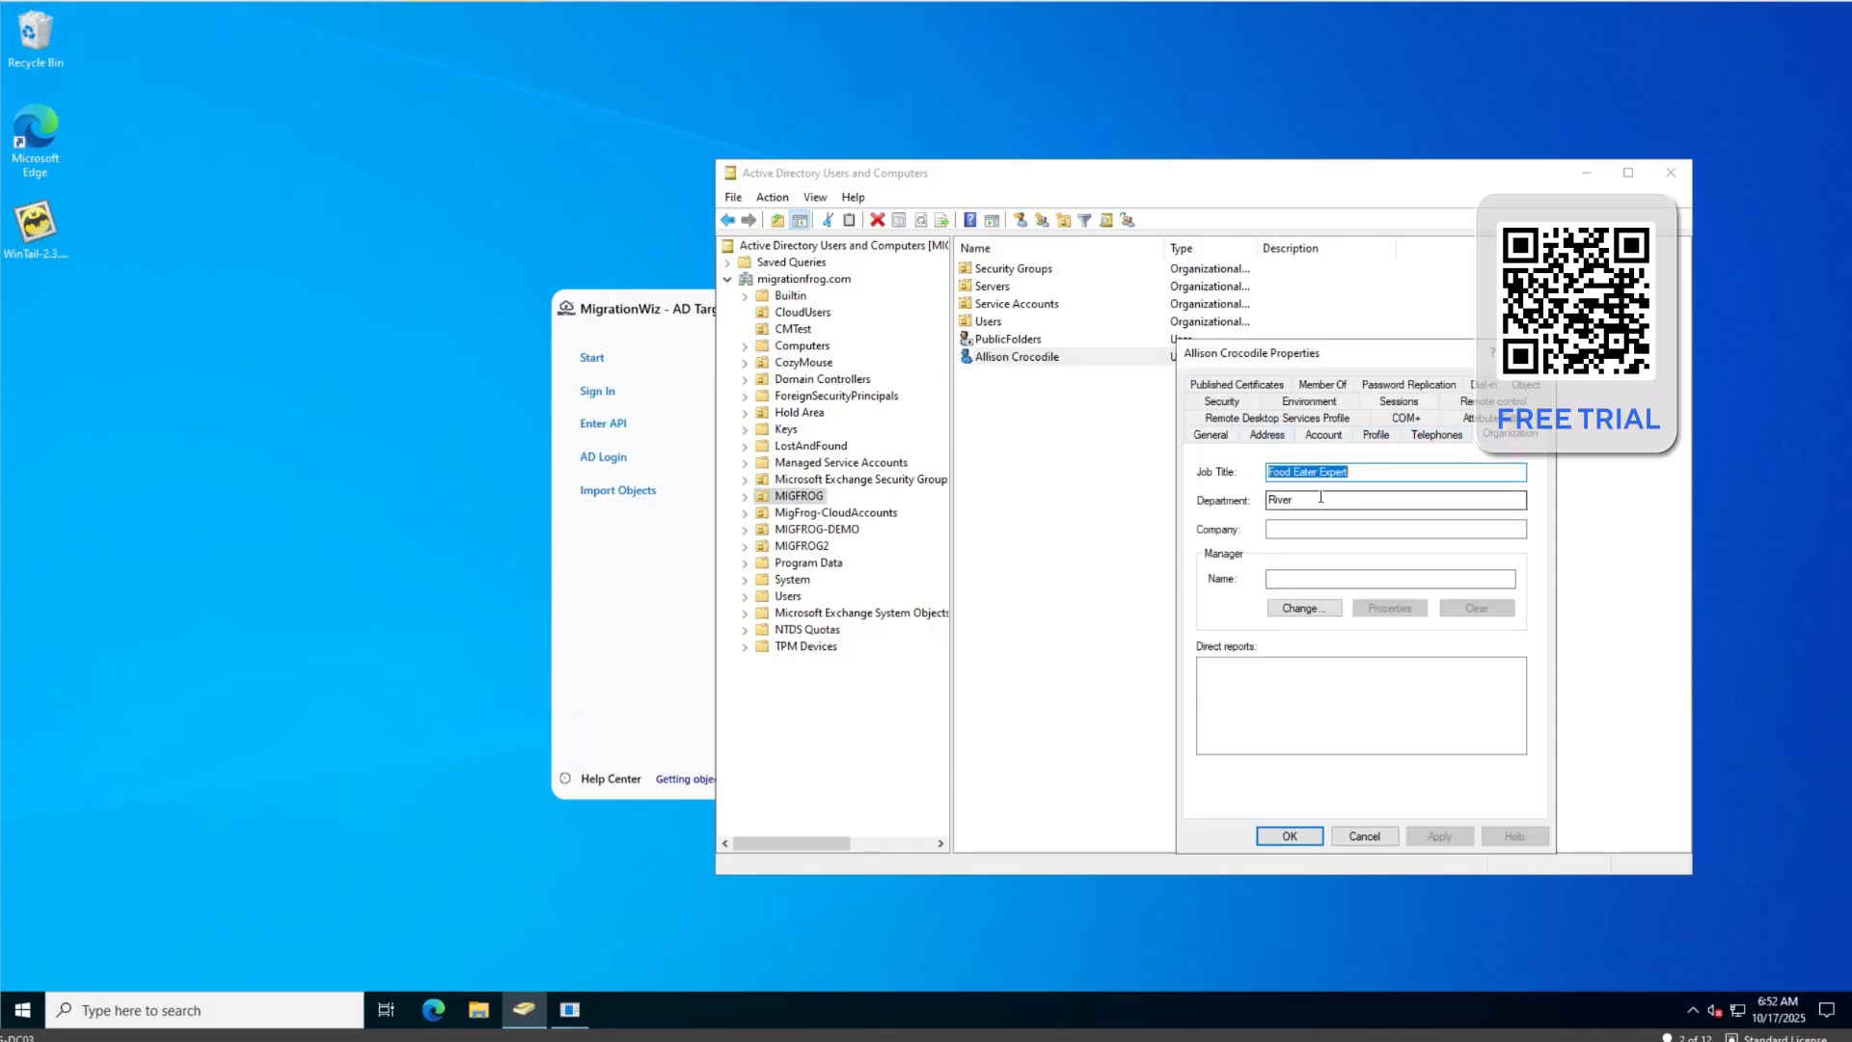